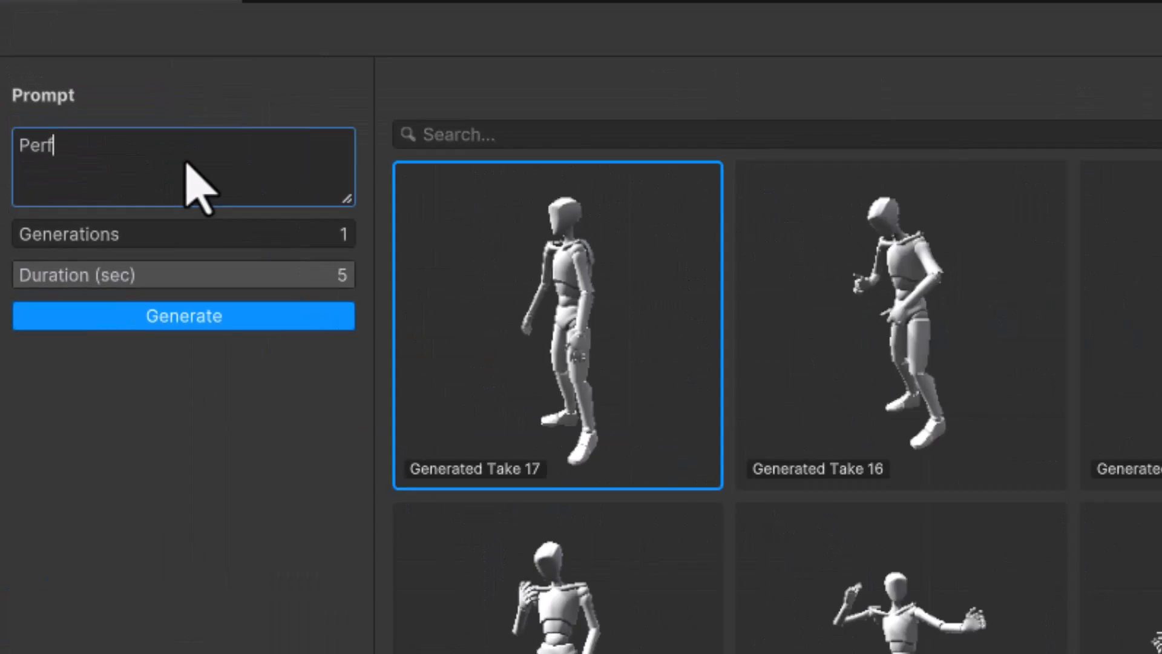
Generate an animation from the prompt "Performing a Kick" and raise the character's gaze target in the second keyframe.
type("orming a Kick")
key("Return")
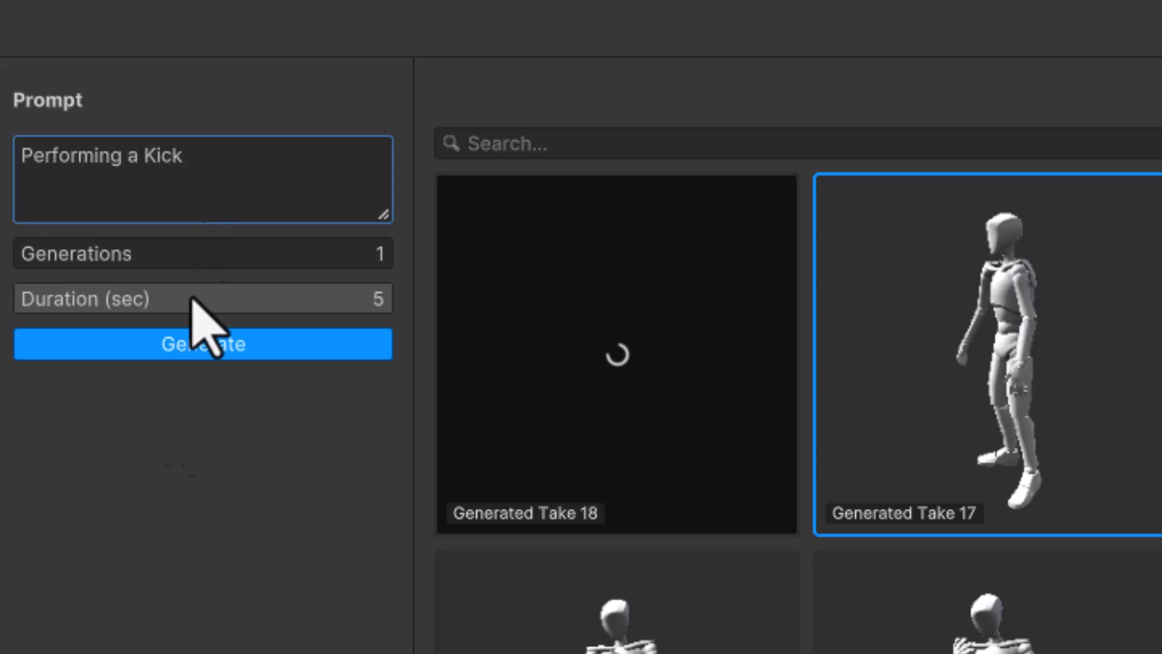
left_click(553, 416)
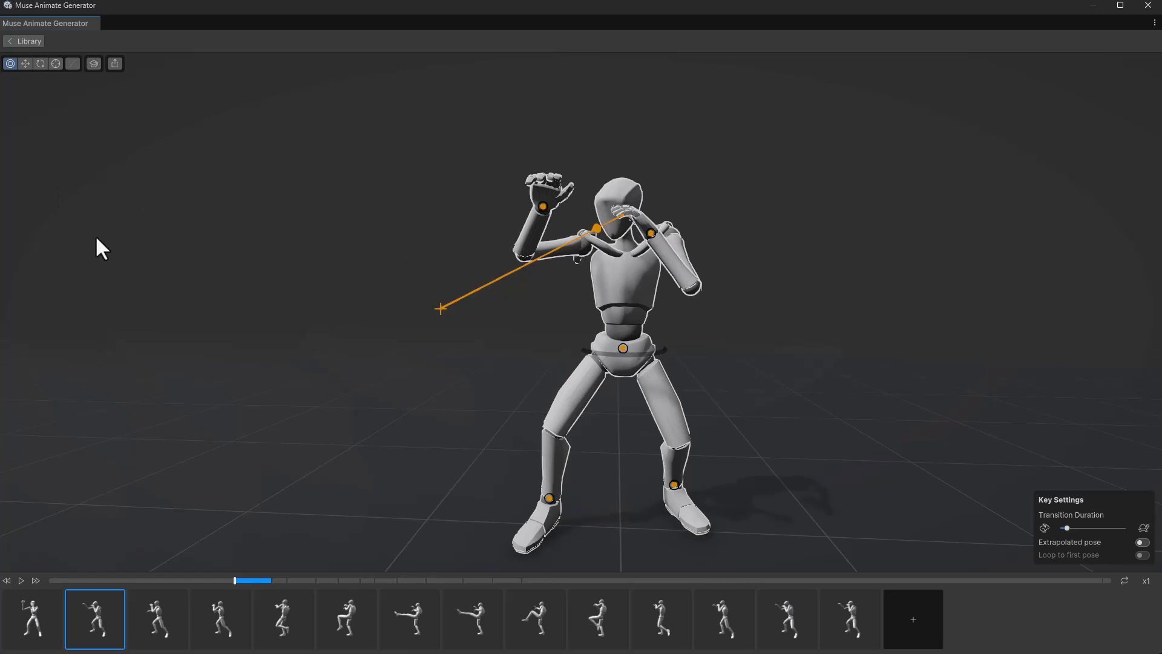
left_click_drag(441, 307, 437, 103)
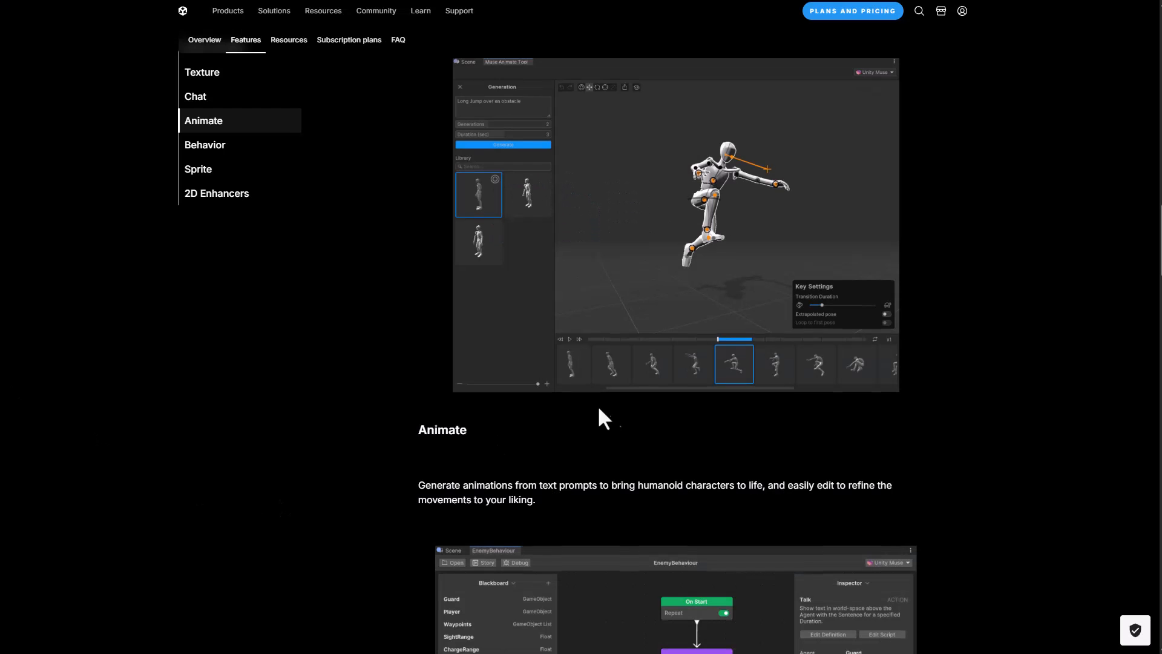
scroll(569, 396, "up", 5)
scroll(560, 394, "up", 10)
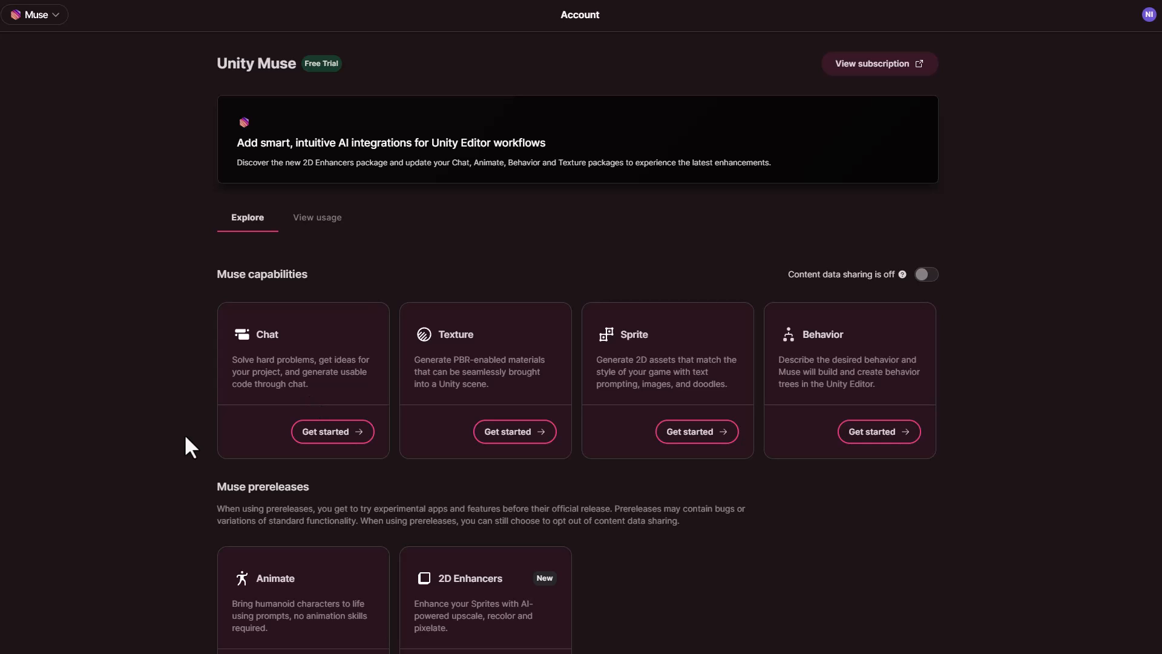
Launch the Animate package setup from the Muse account page, allow the Unity Editor to open, and install com.unity.muse.animate there.
scroll(715, 534, "down", 3)
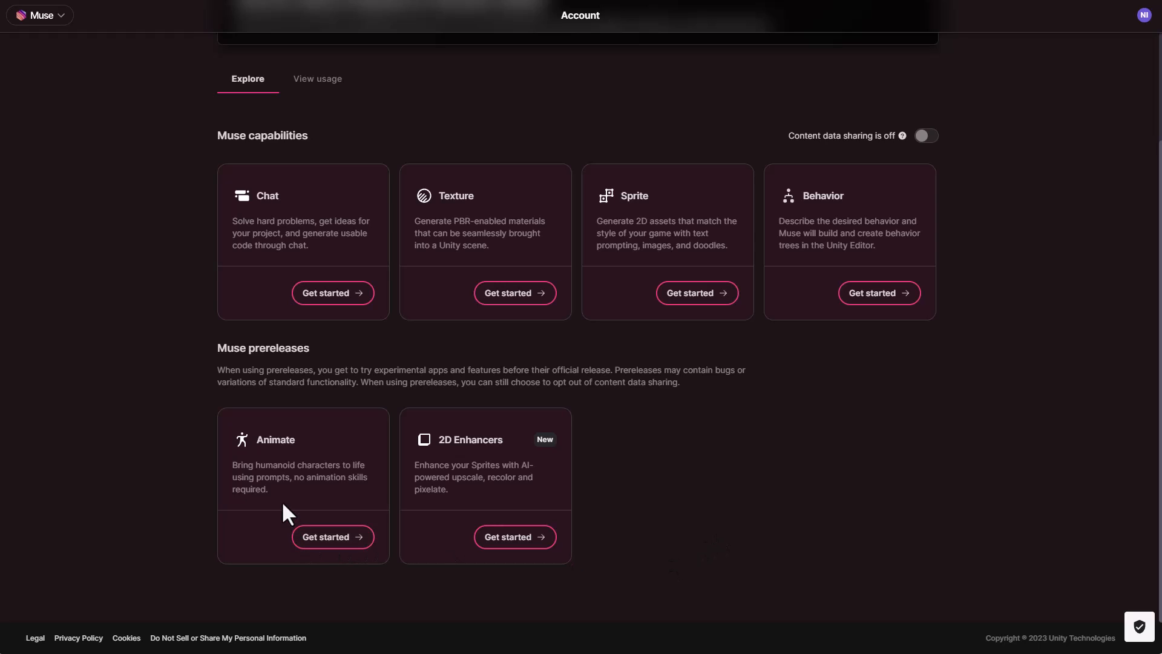
left_click(308, 536)
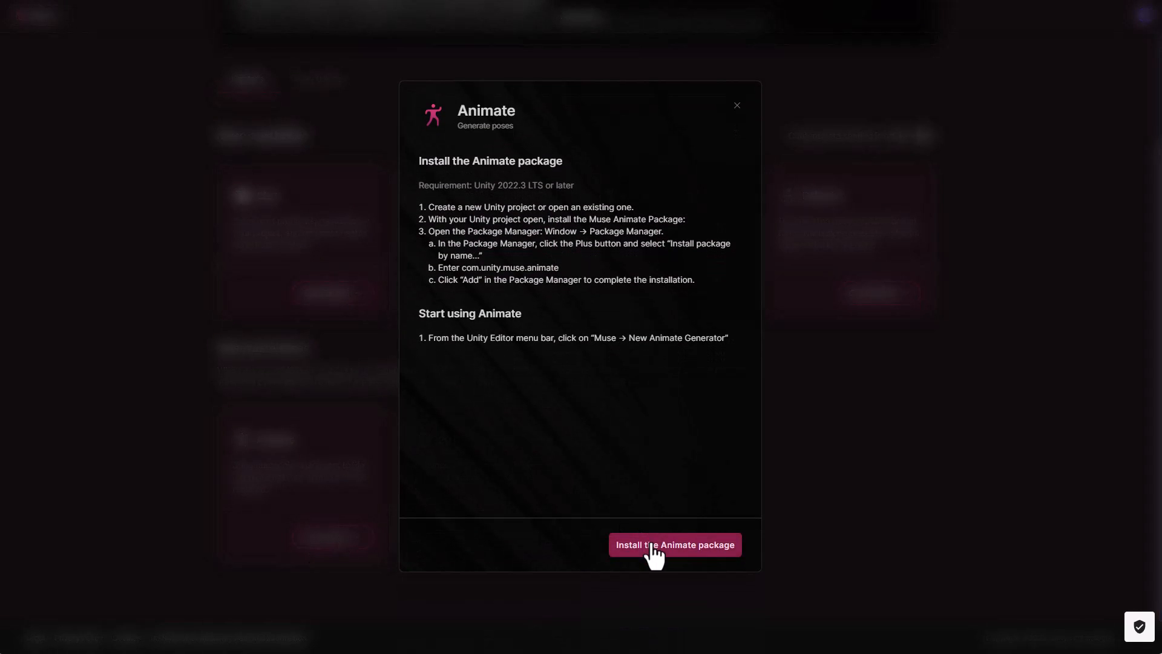
left_click(647, 543)
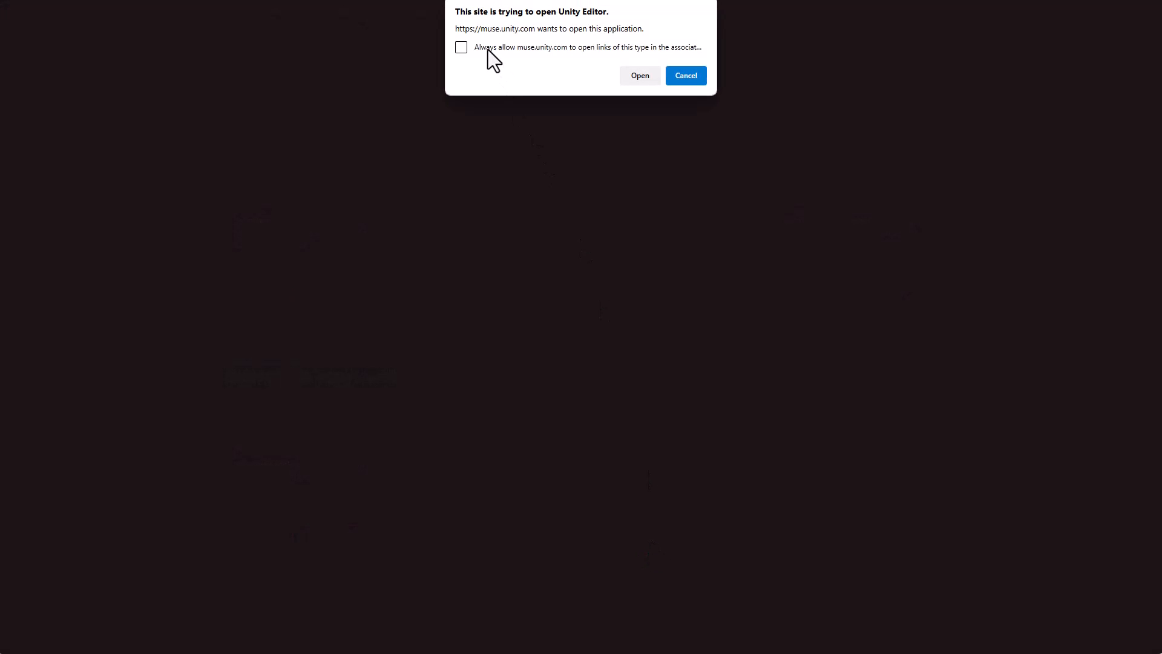
left_click(653, 78)
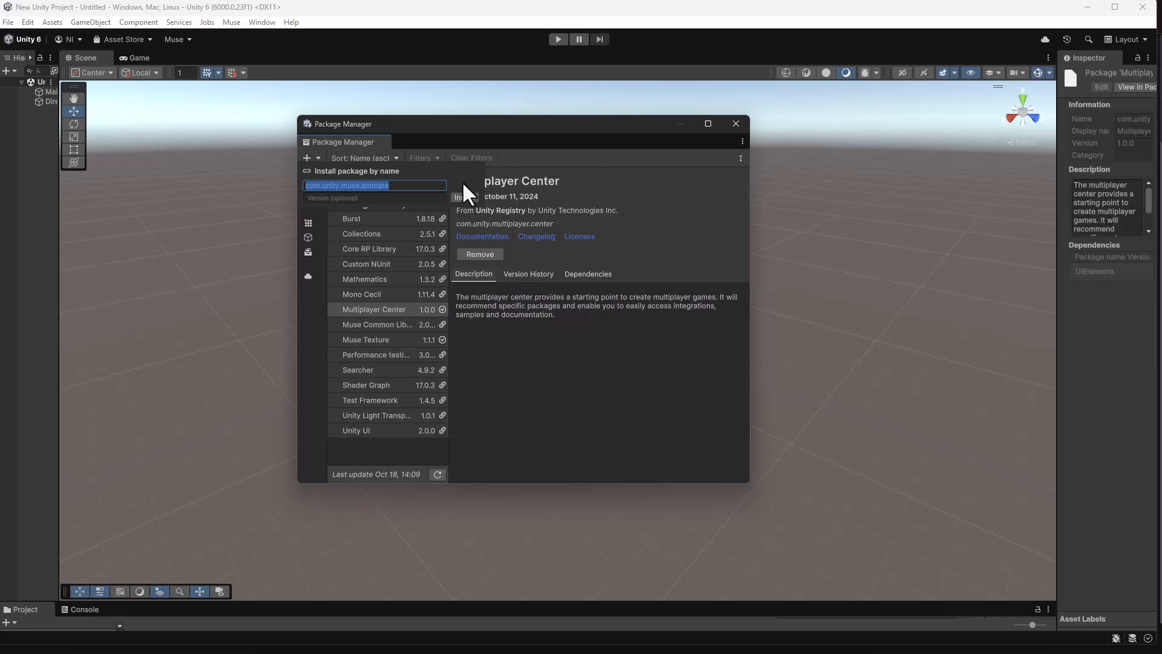
left_click(467, 195)
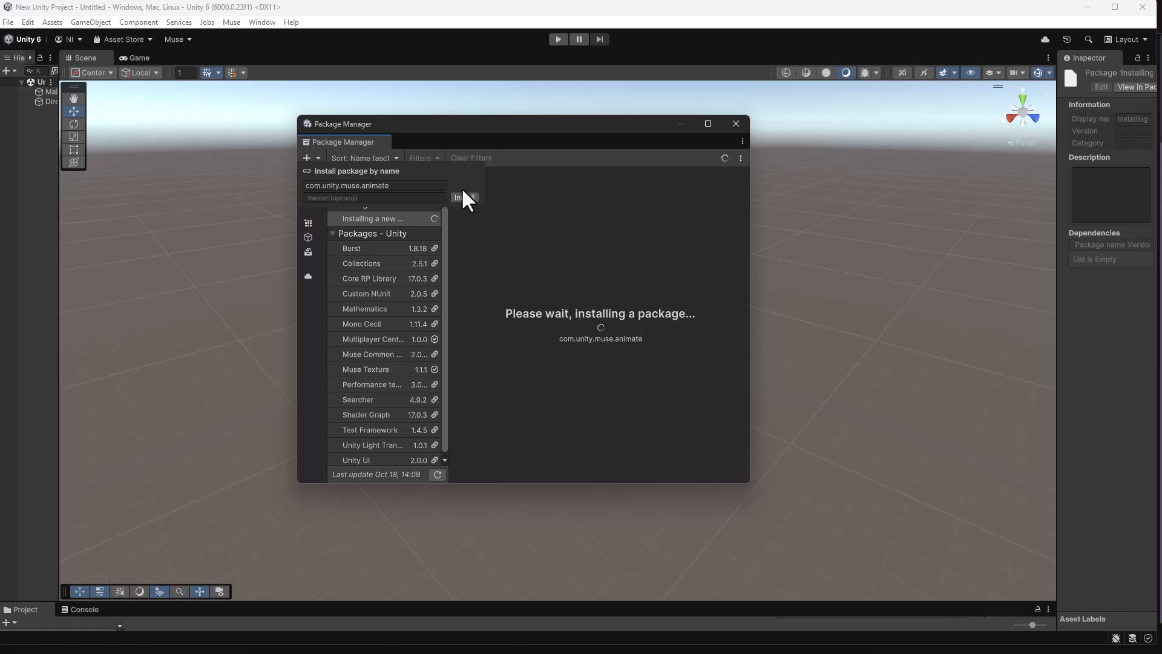
left_click(464, 197)
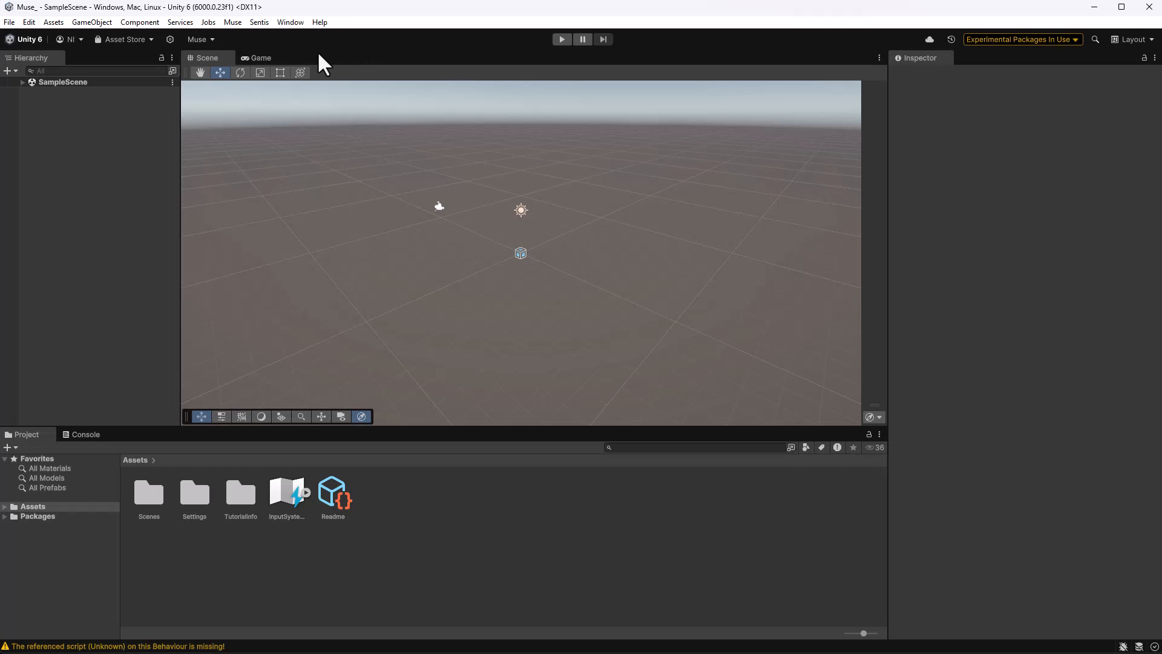
Install the Muse Chat package com.unity.muse.chat from the Explore Muse overview.
left_click(232, 24)
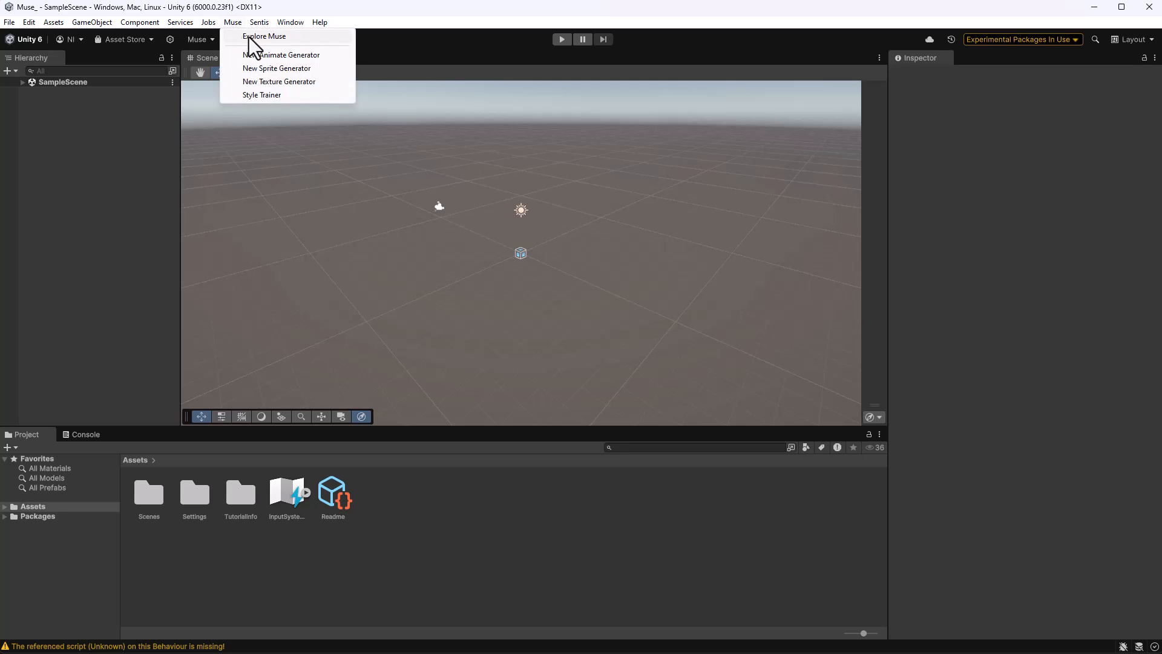
left_click(251, 37)
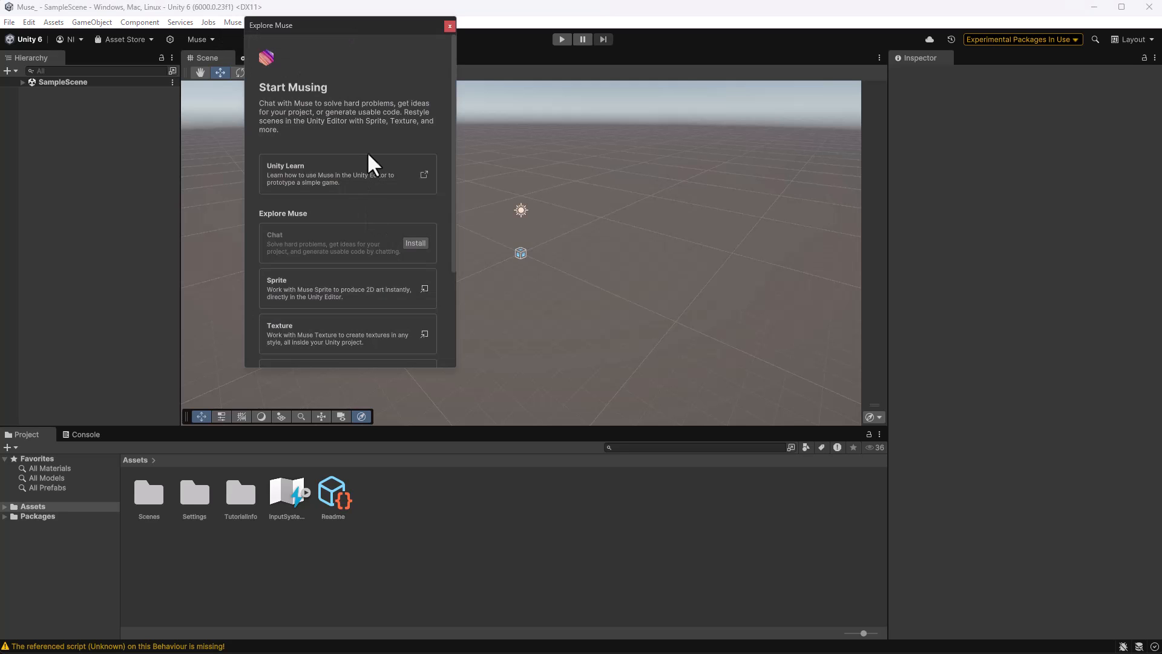
scroll(417, 272, "down", 1)
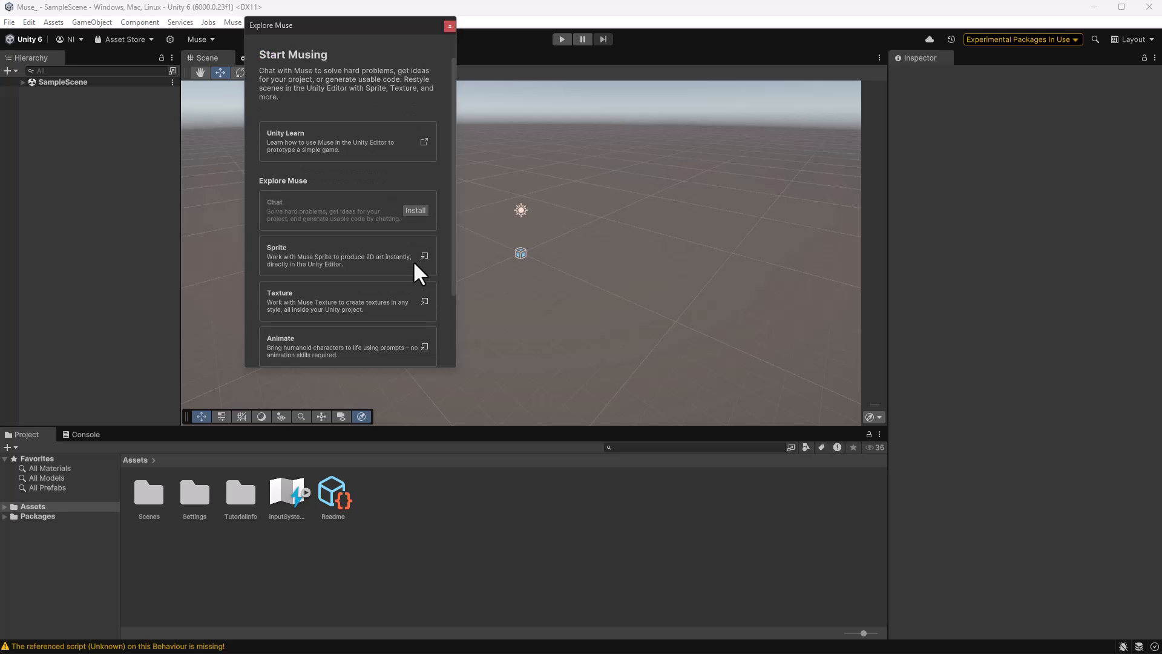
left_click(416, 211)
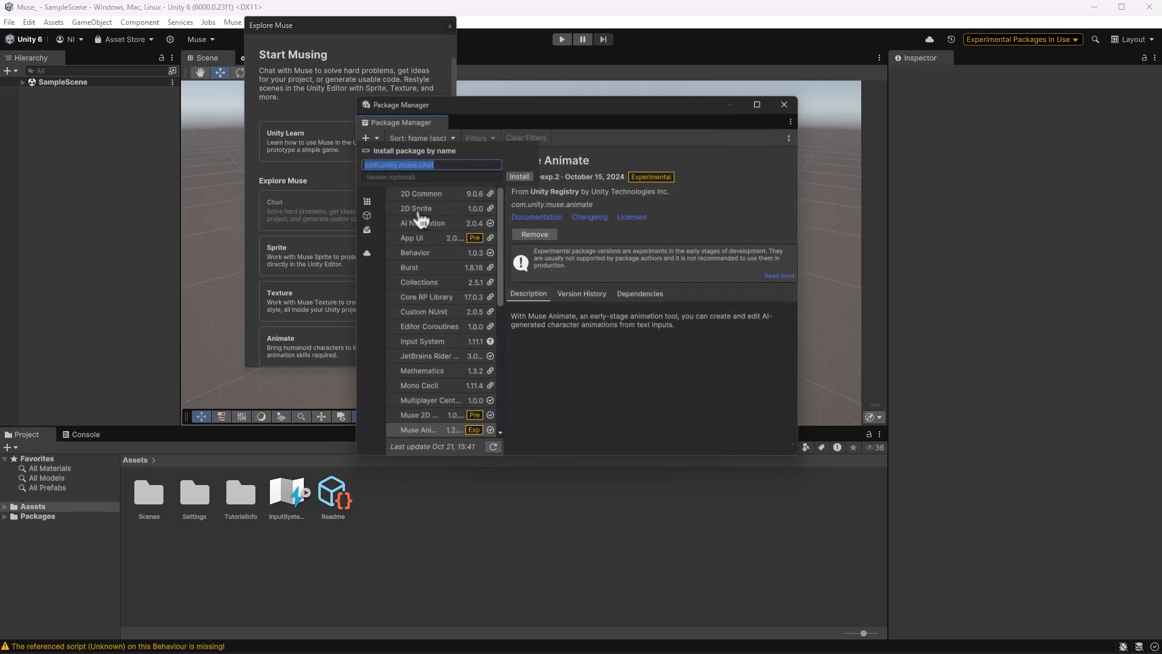
left_click(518, 175)
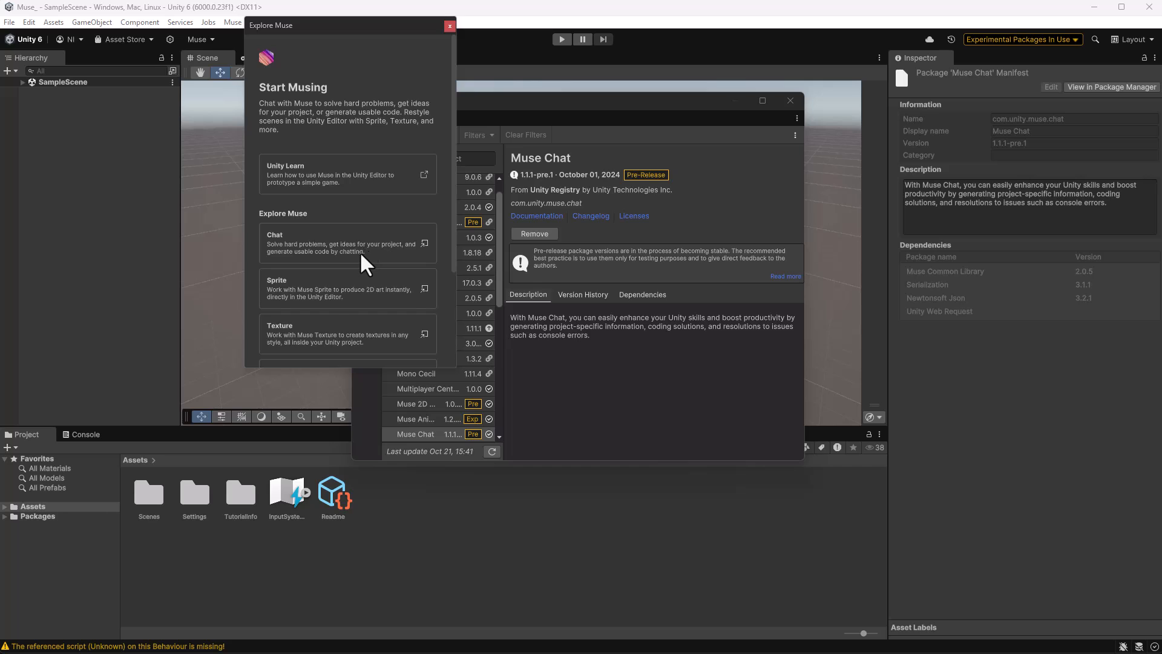
Check the Muse tools listed in the Explore Muse overview, and close both it and the Package Manager.
scroll(354, 257, "down", 2)
scroll(333, 261, "down", 2)
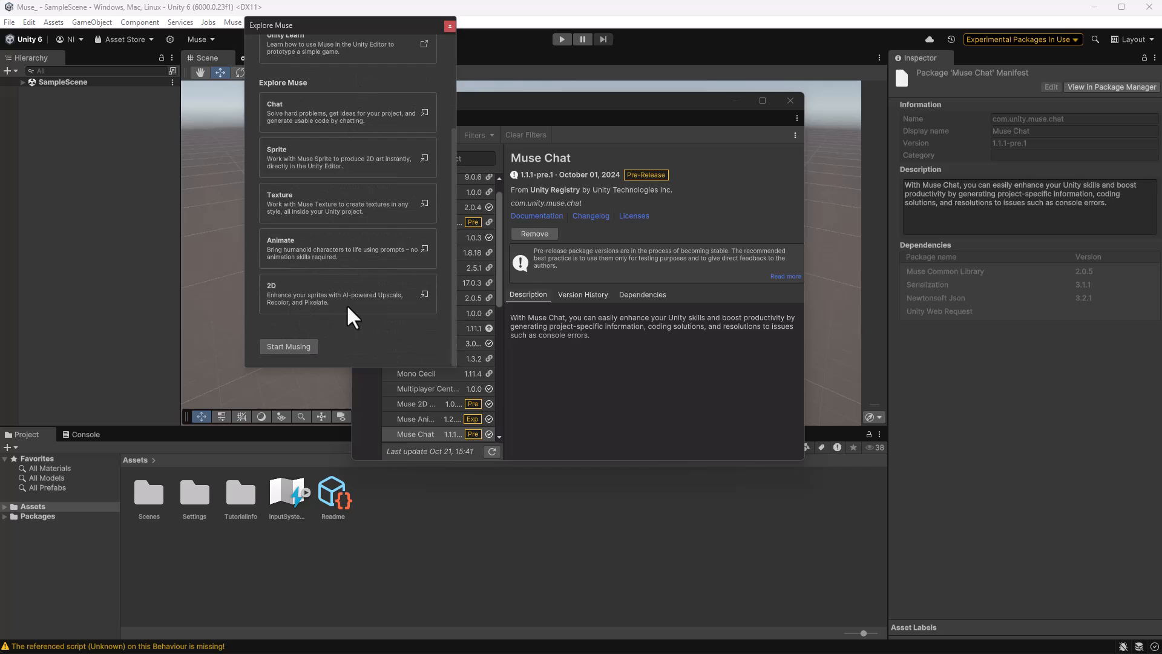
left_click(450, 26)
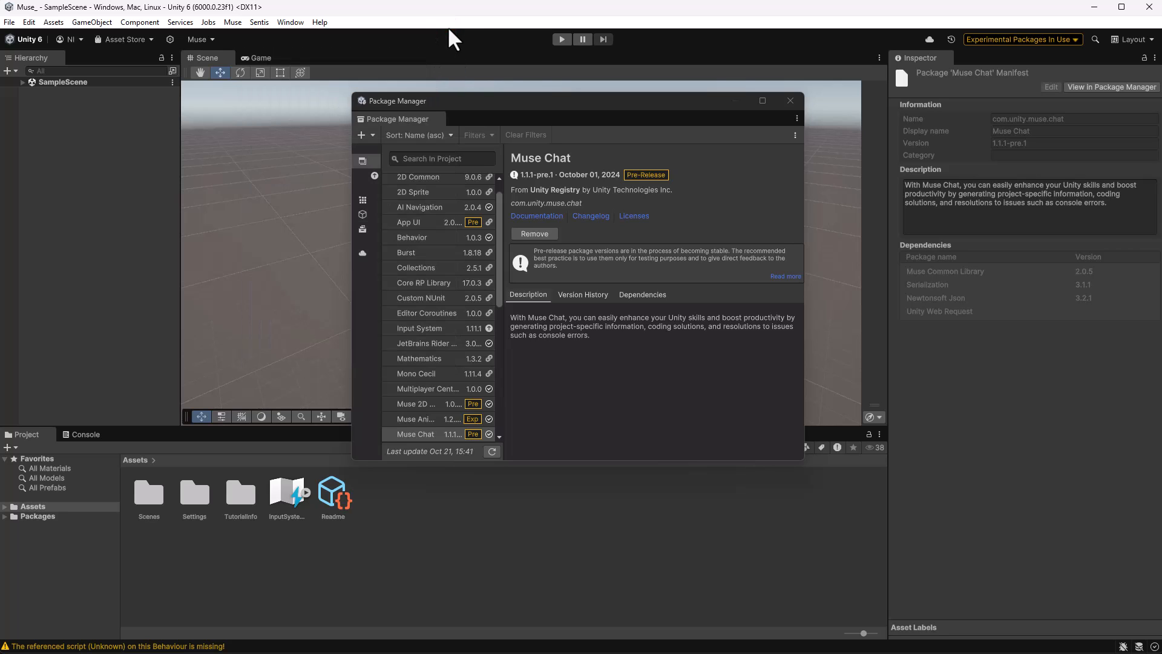
left_click(788, 100)
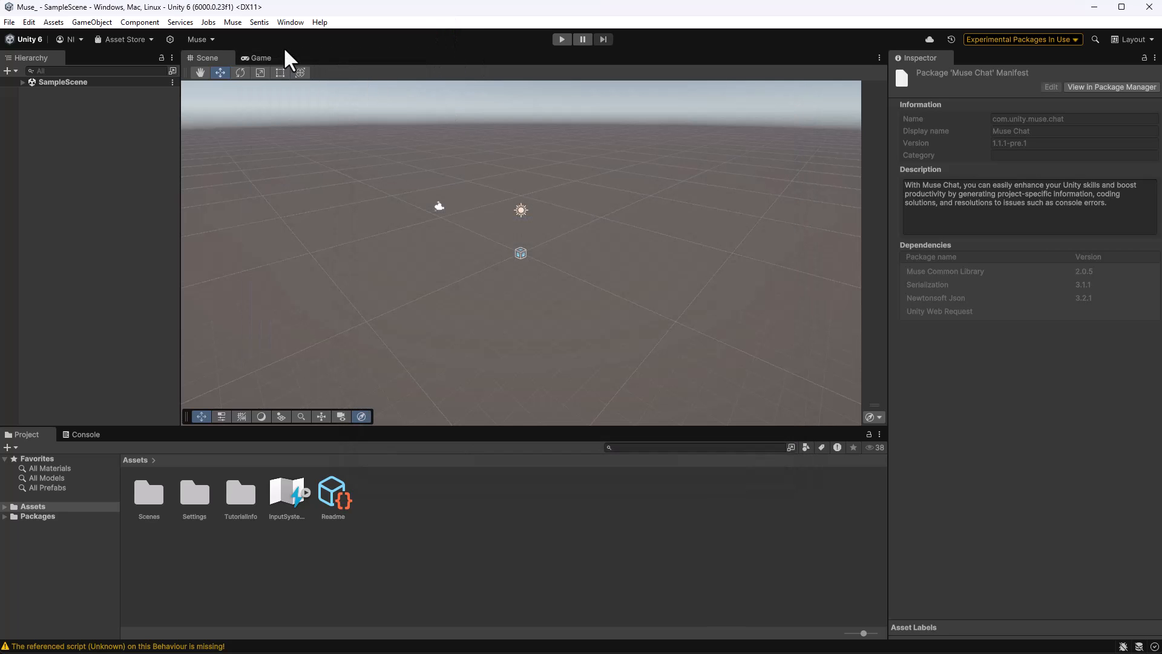
Open a new Muse Animate Generator, dismiss its introduction, and generate an animation from the prompt "runing".
left_click(236, 24)
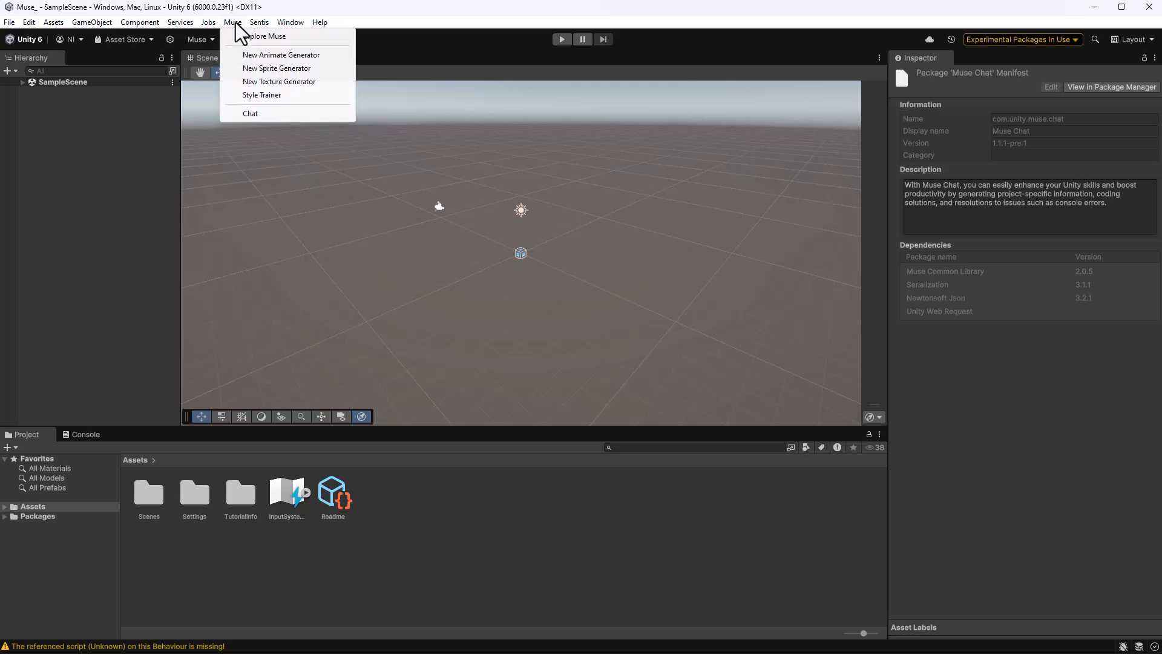
left_click(309, 59)
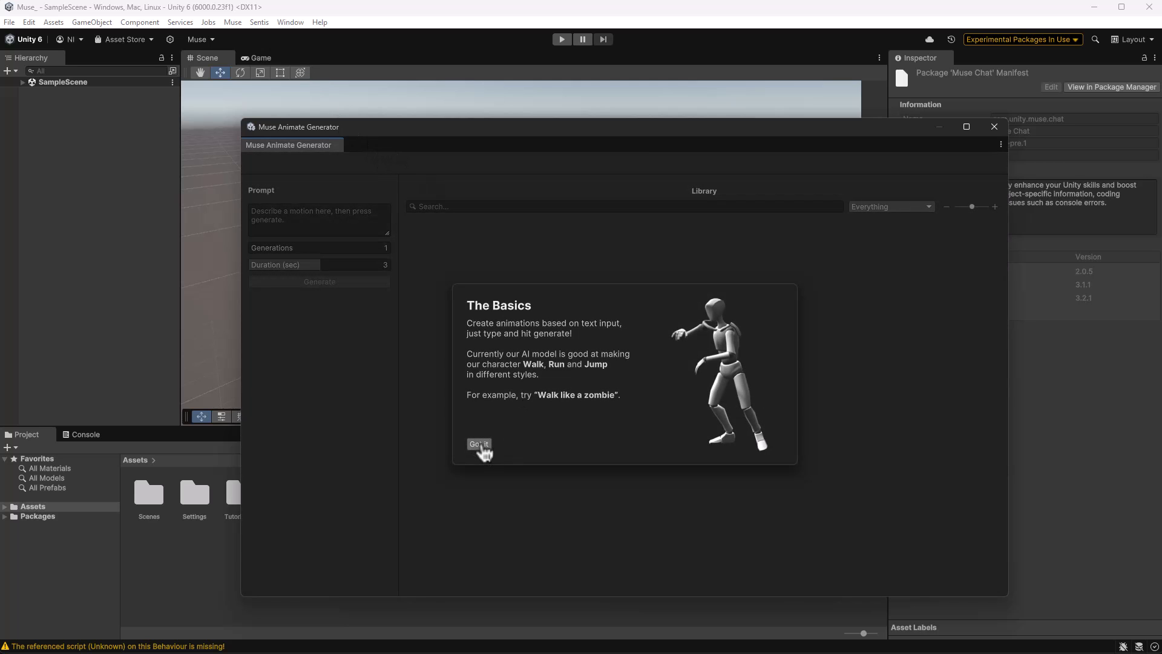
left_click(479, 445)
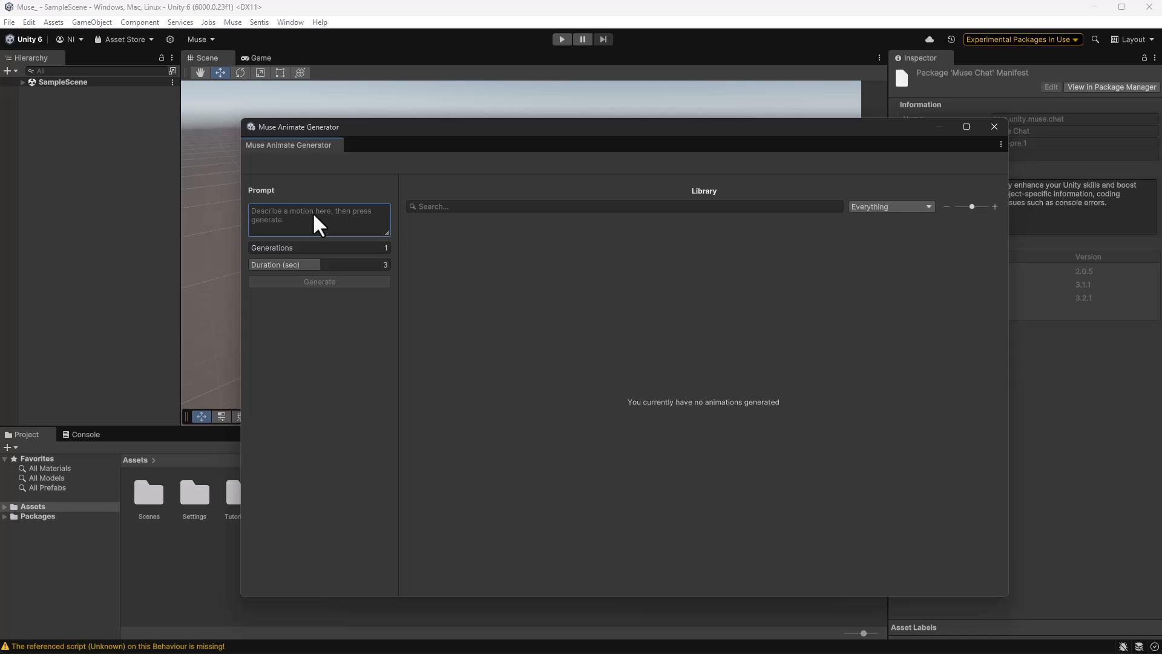
type("runing")
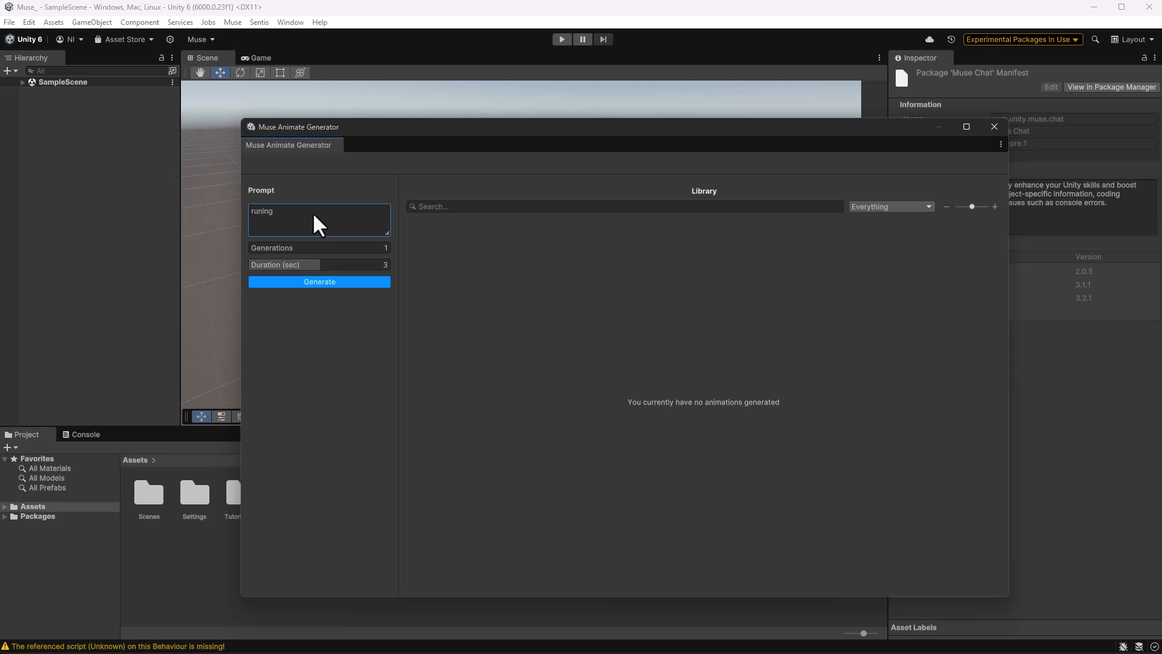
key("Return")
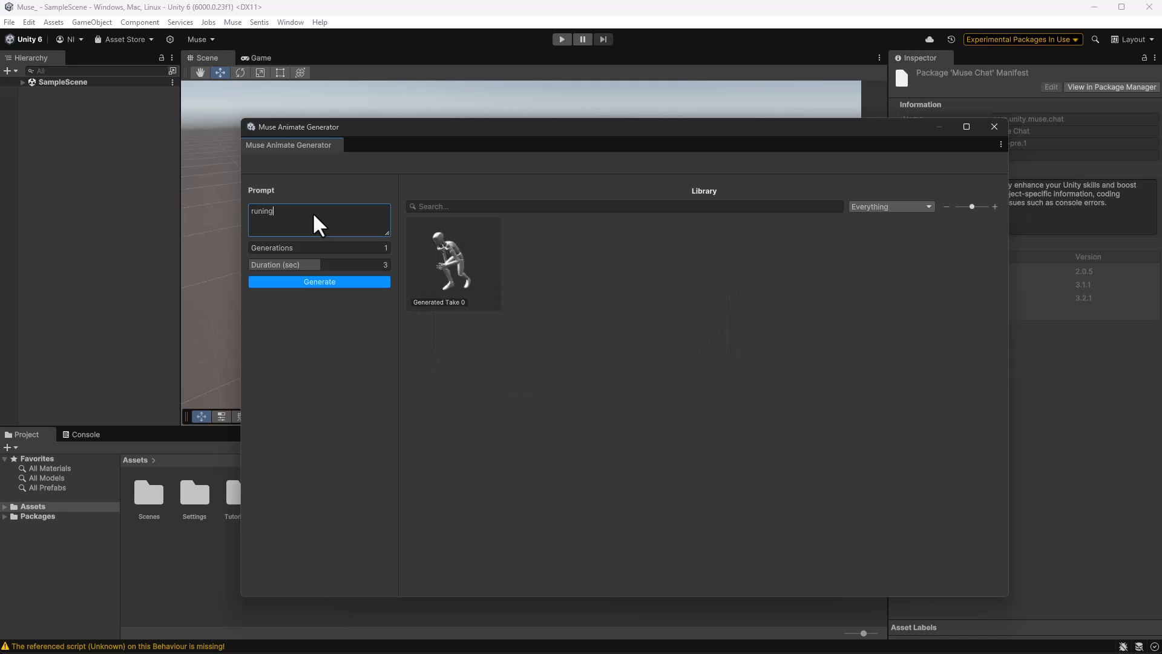
Preview Generated Take 0, pause its playback to inspect the character's pose up close, and return to the library.
mouse_move(462, 288)
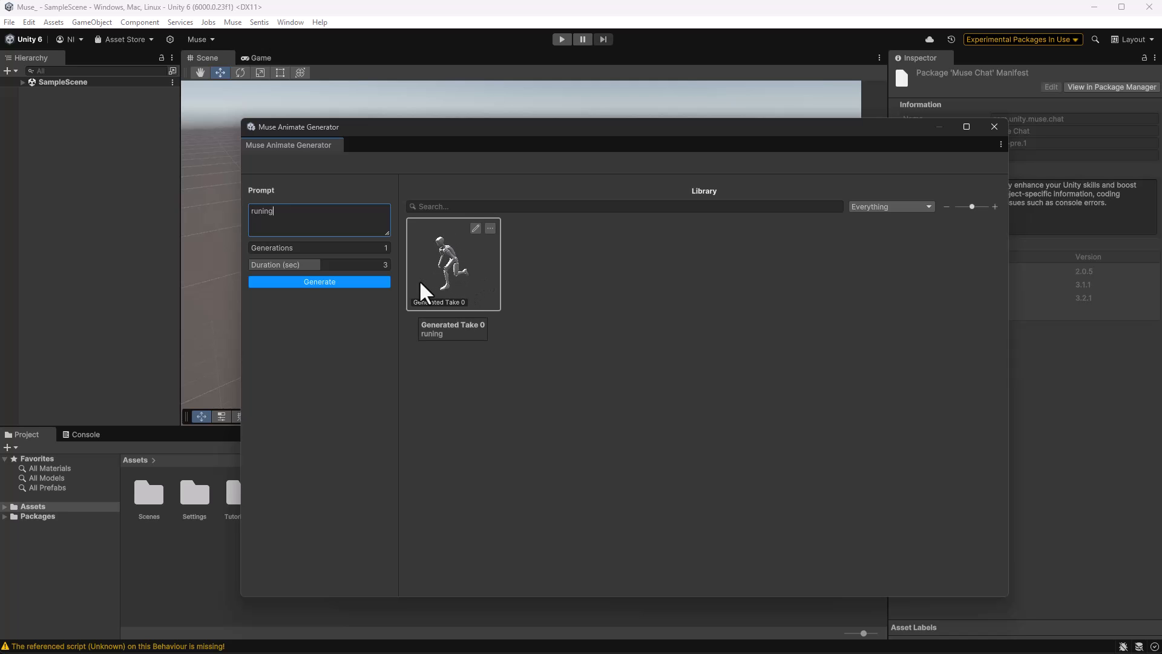
left_click(435, 271)
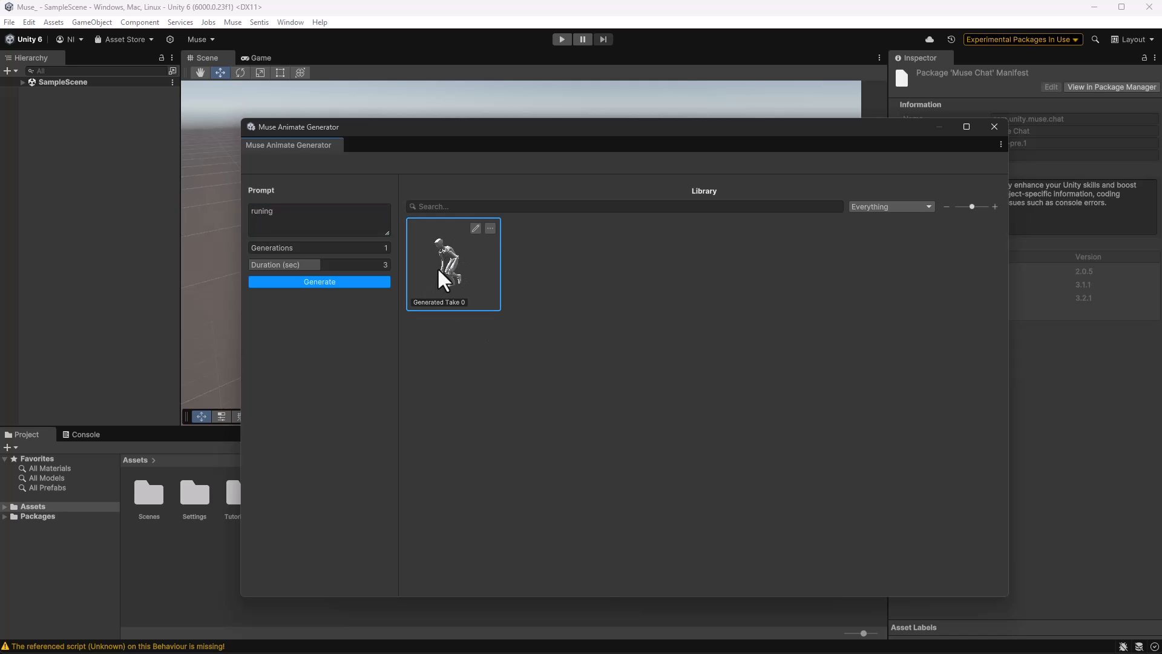
double_click(438, 270)
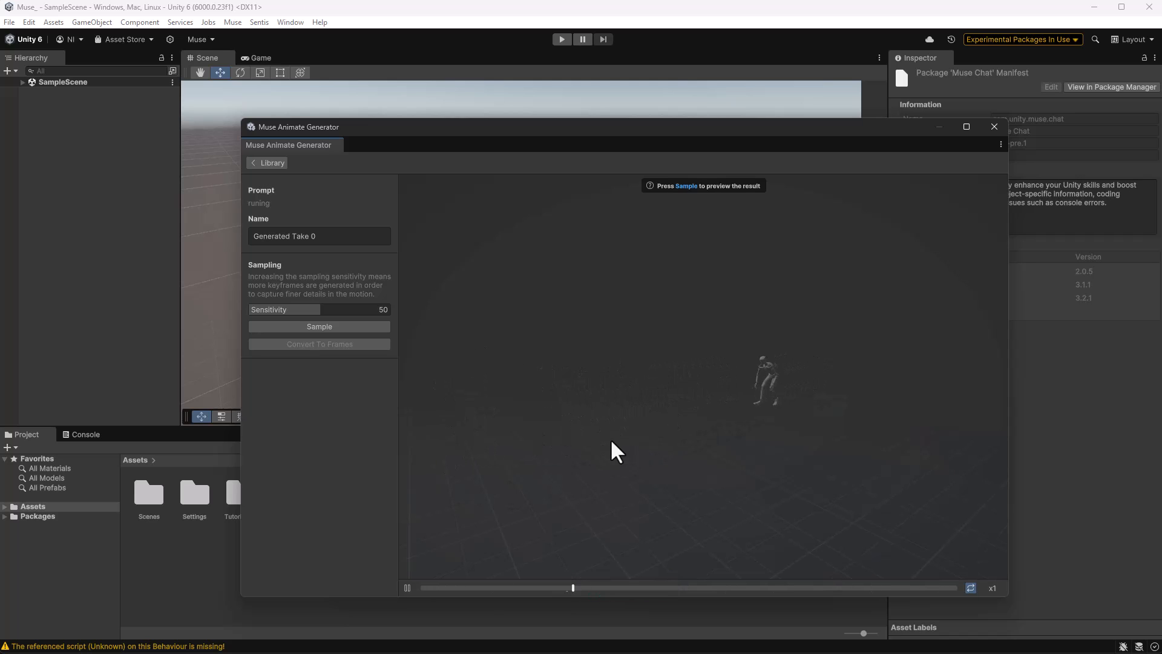
left_click(407, 589)
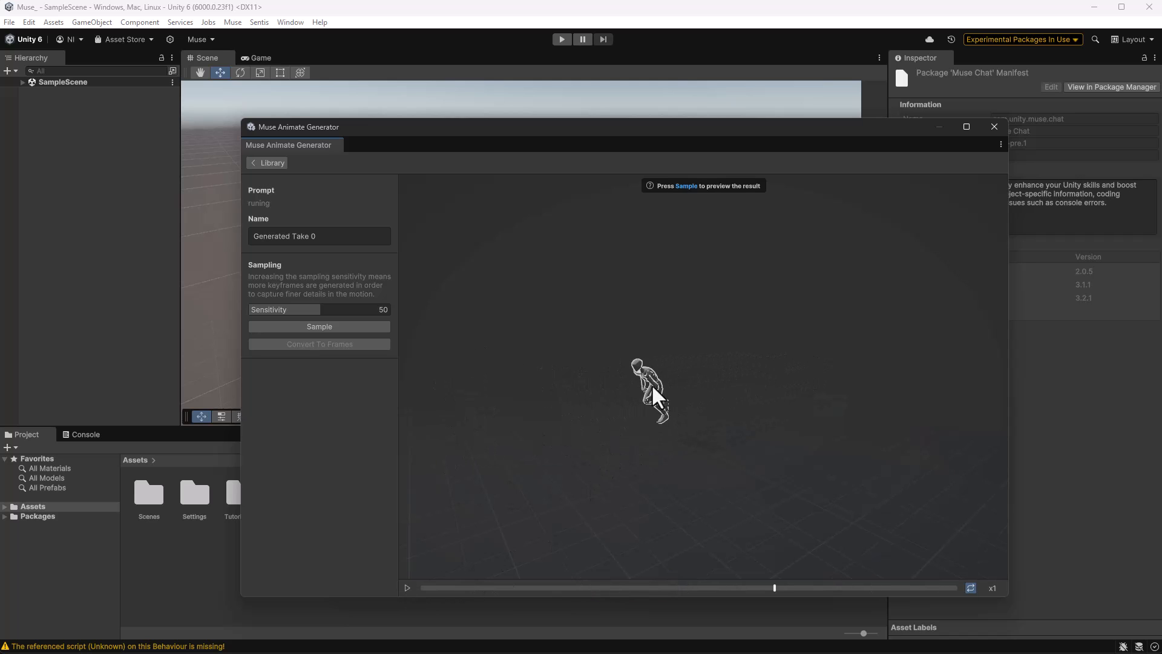
scroll(631, 421, "up", 5)
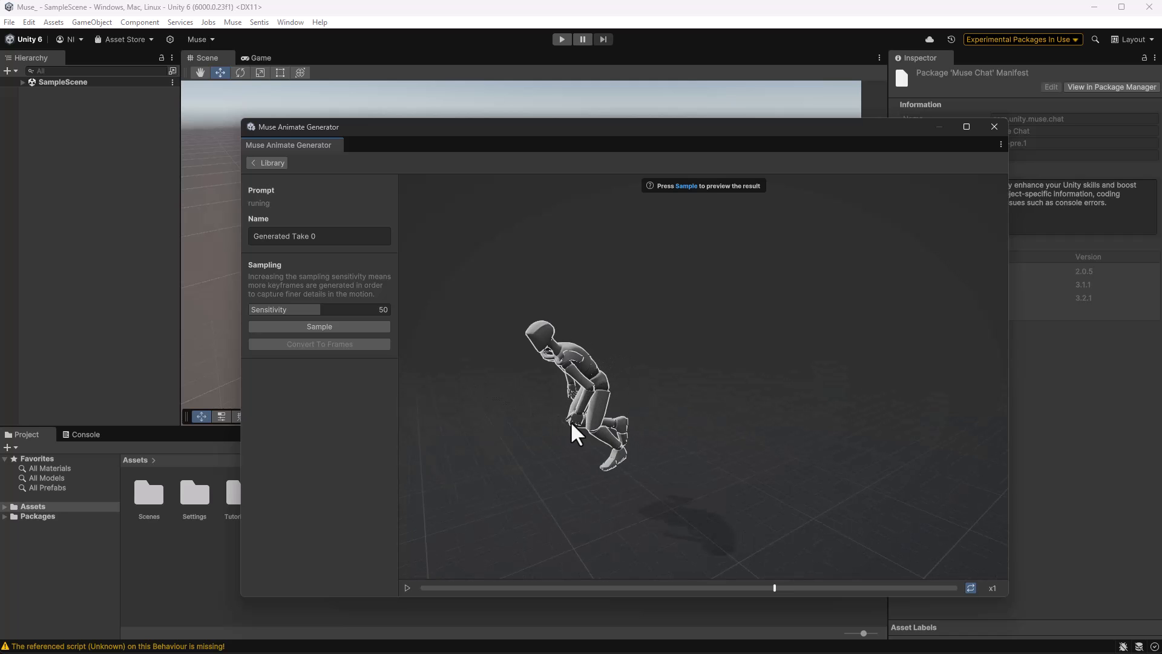
right_click_drag(571, 423, 664, 408)
scroll(808, 341, "up", 4)
right_click_drag(806, 359, 747, 402)
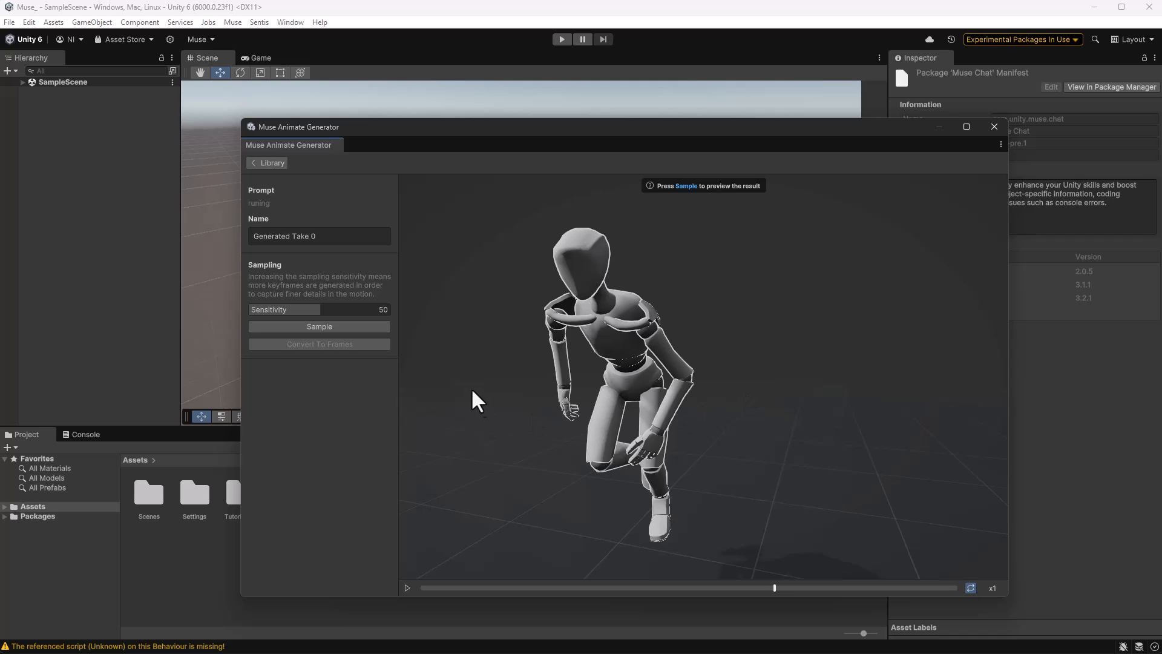
left_click(273, 163)
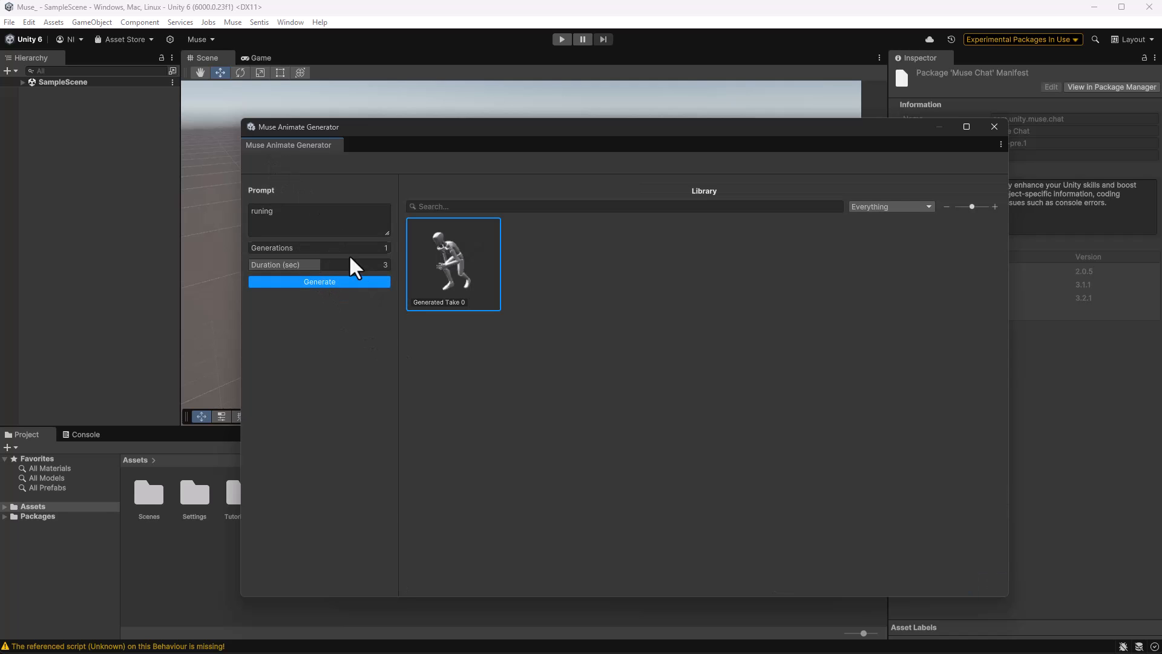
Generate more takes of the "runing" prompt with Generations set to 3 and Duration set to 5 seconds.
mouse_move(326, 253)
left_mouse_down()
mouse_move(371, 254)
mouse_move(327, 256)
left_mouse_up()
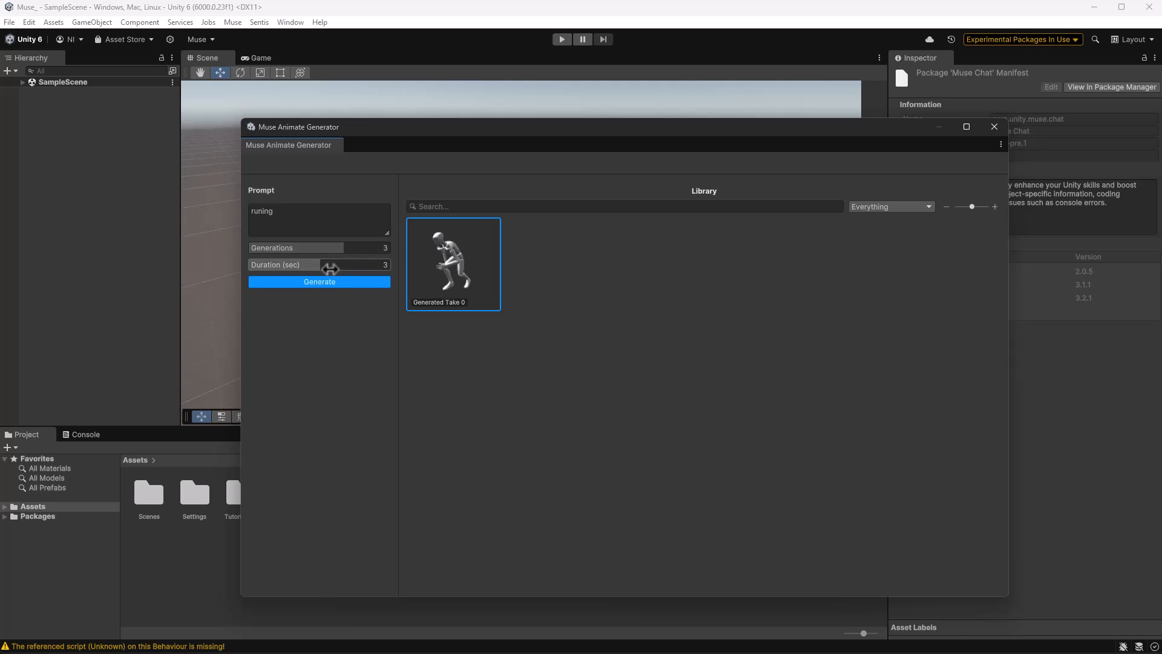
left_click_drag(310, 268, 339, 268)
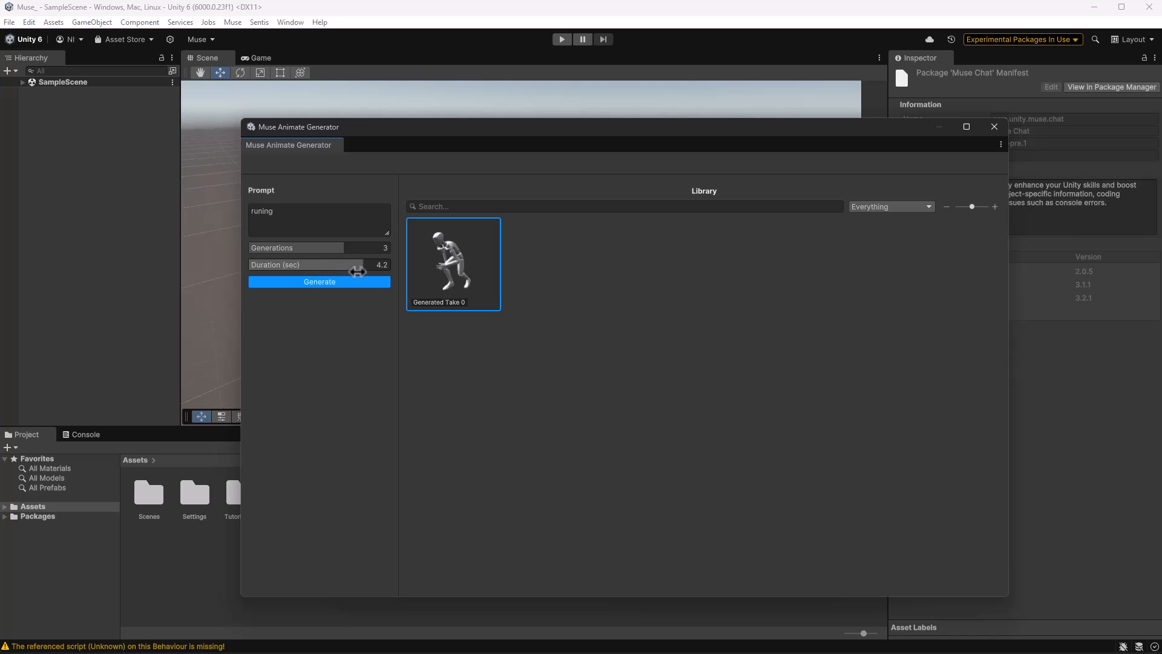
left_click(366, 266)
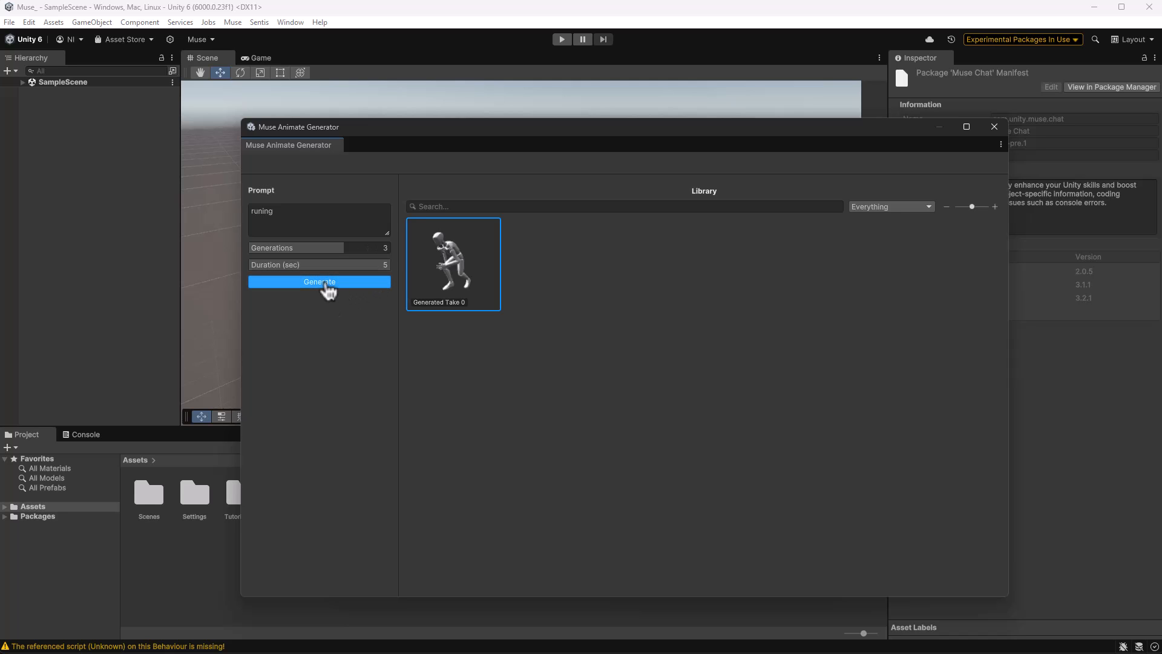
left_click(325, 286)
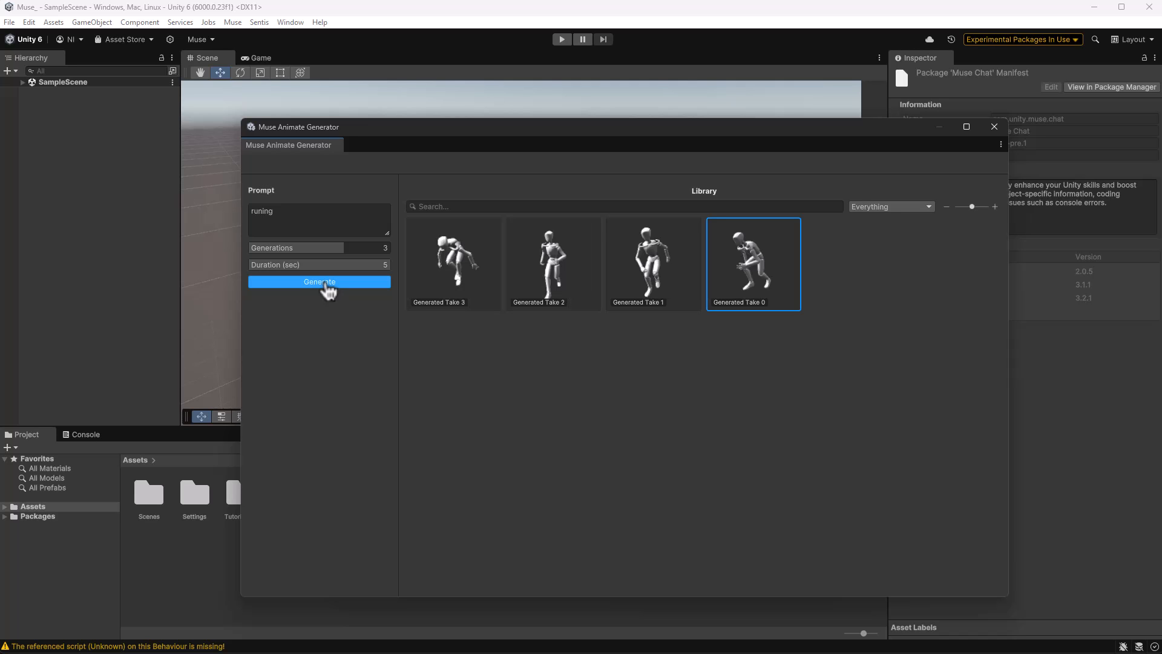
Generate new animation takes from the prompt "walking zombie" and check their previews in the library.
left_click(307, 219)
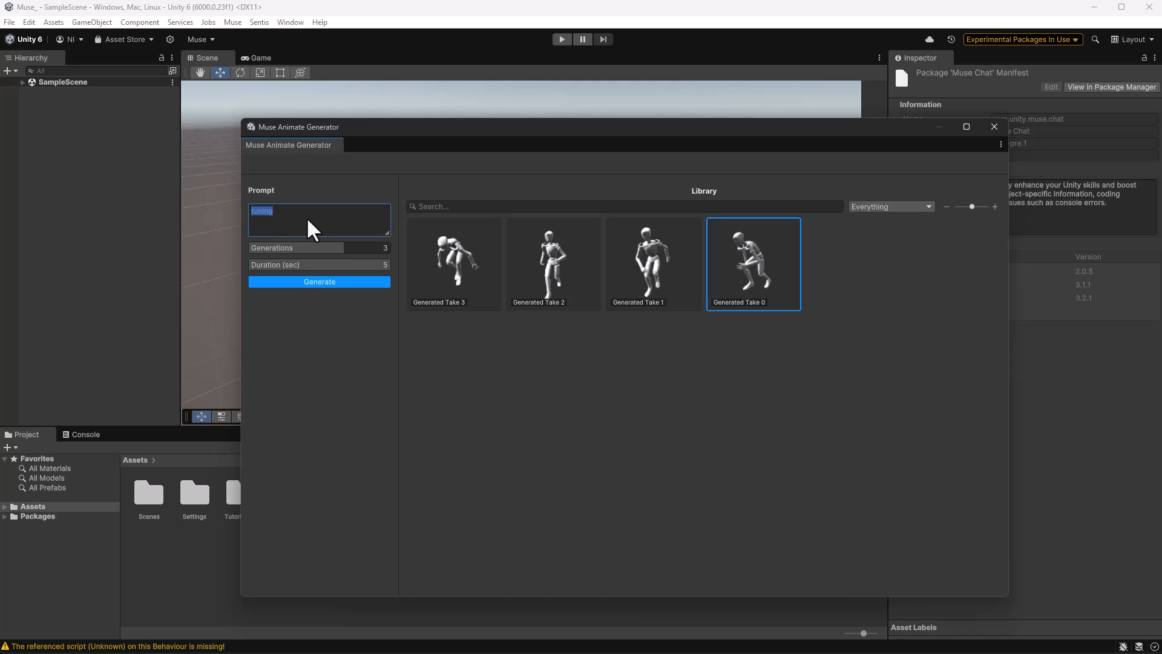
type("walki")
key("Return")
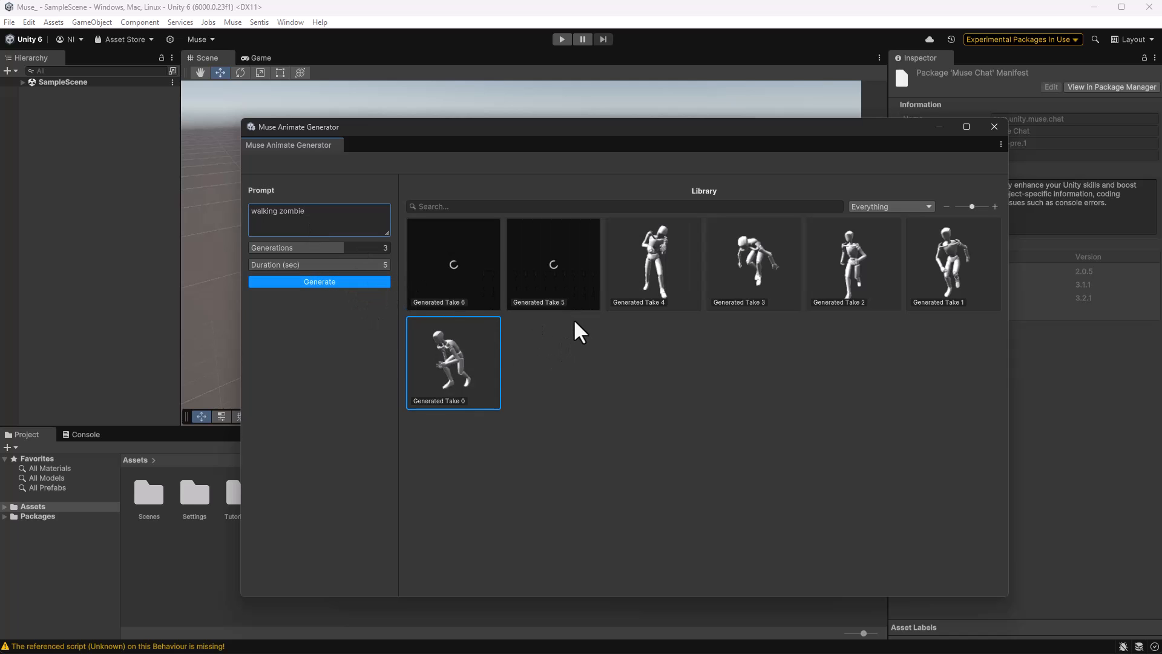
mouse_move(631, 274)
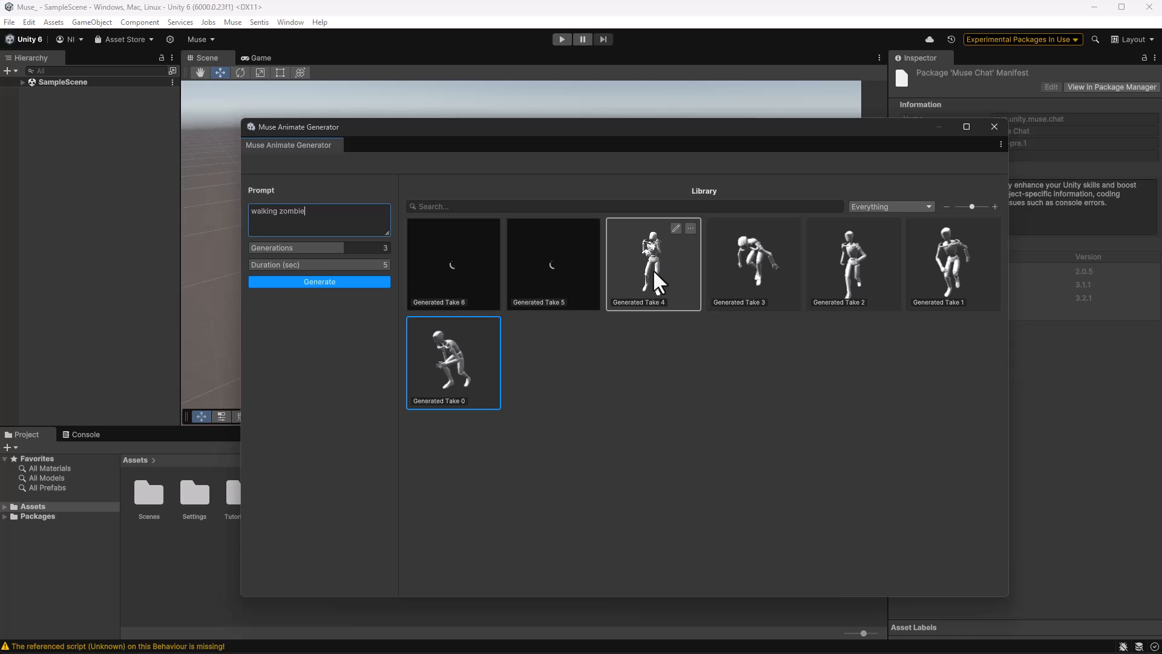
mouse_move(542, 267)
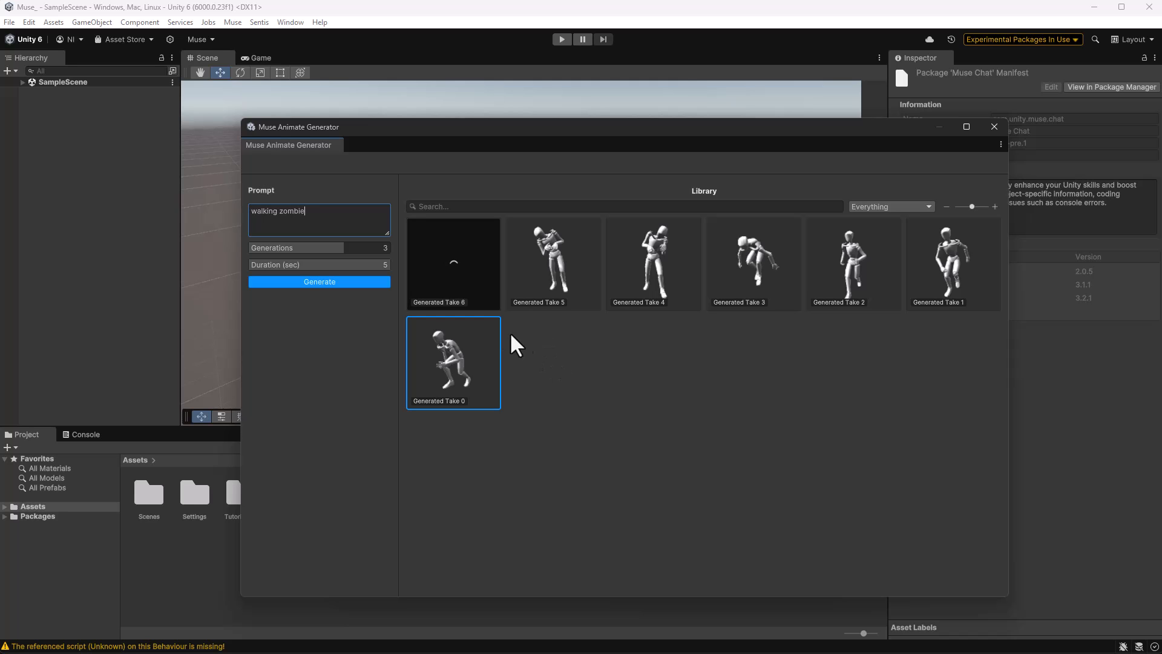
mouse_move(483, 308)
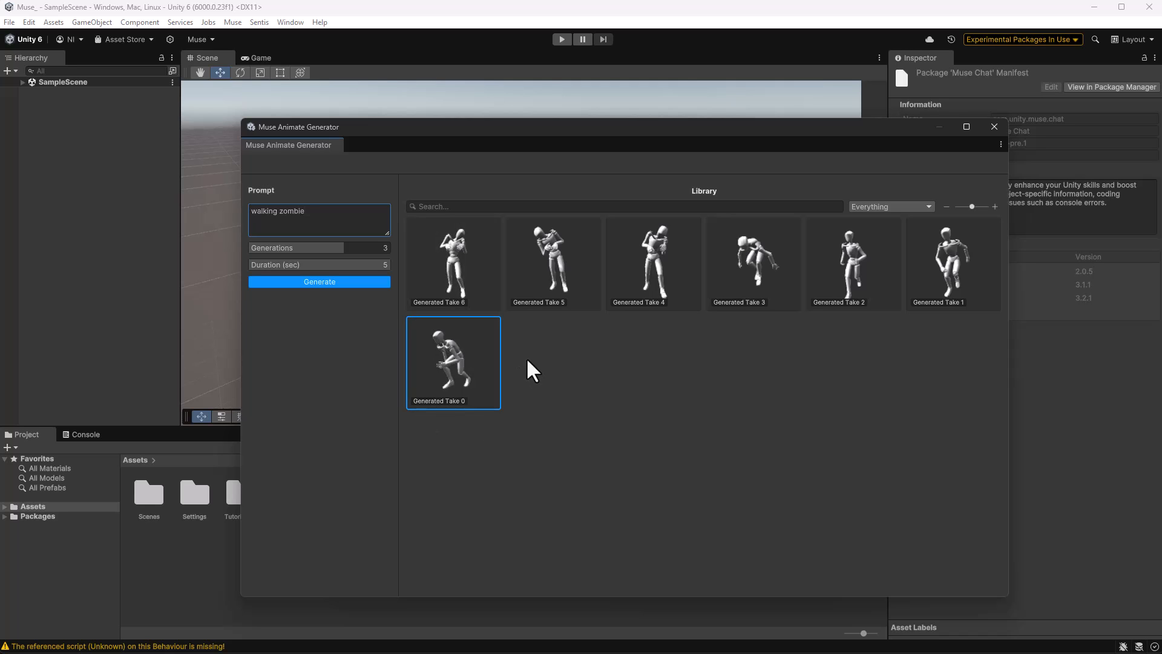
Replace the prompt with "slashing with a sword" and generate another set of takes.
type("walking while")
key("ctrl+a")
type("slashing with a sword")
key("Return")
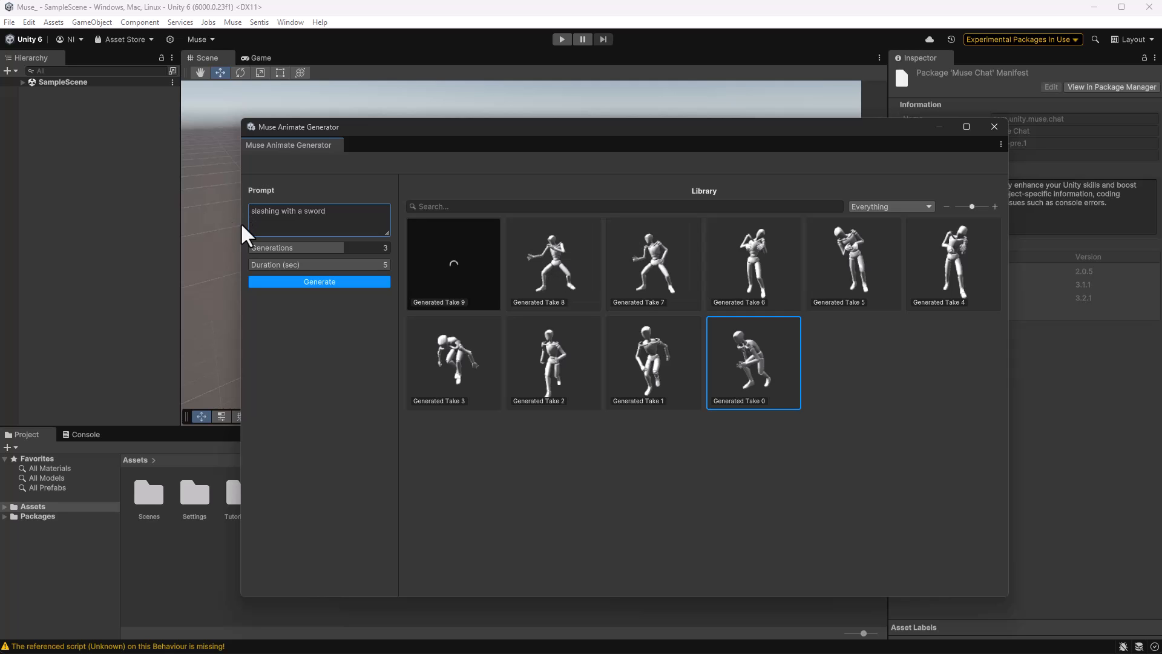
mouse_move(680, 277)
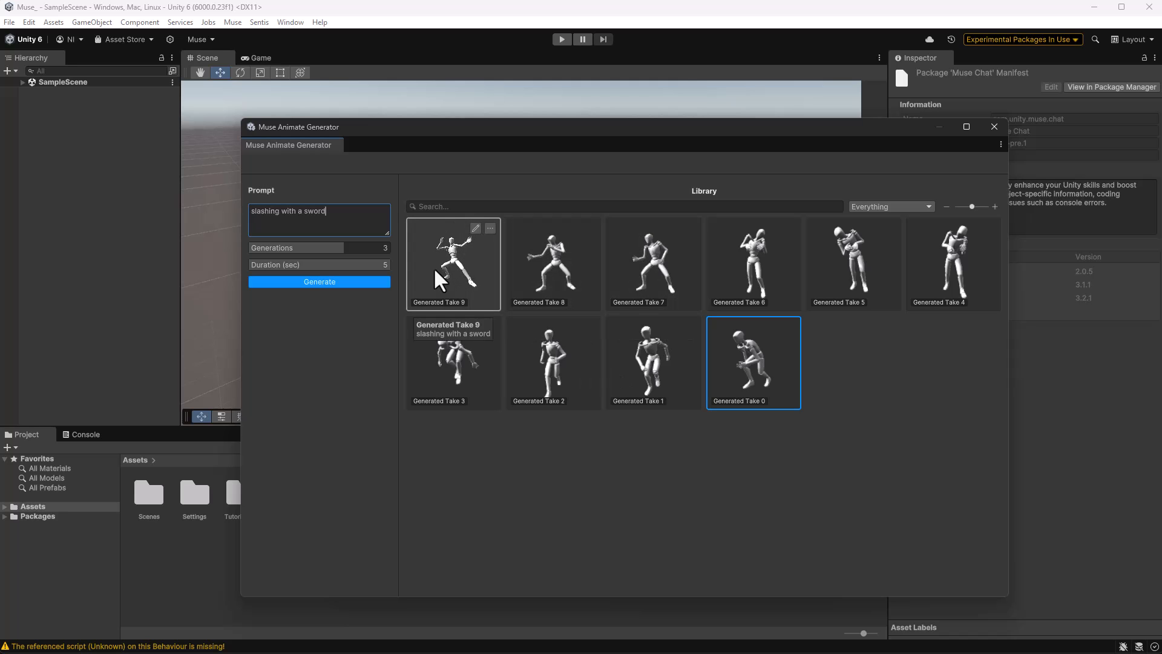
Generate takes from the prompt "walking with phone in one hand".
left_click_drag(341, 216, 196, 208)
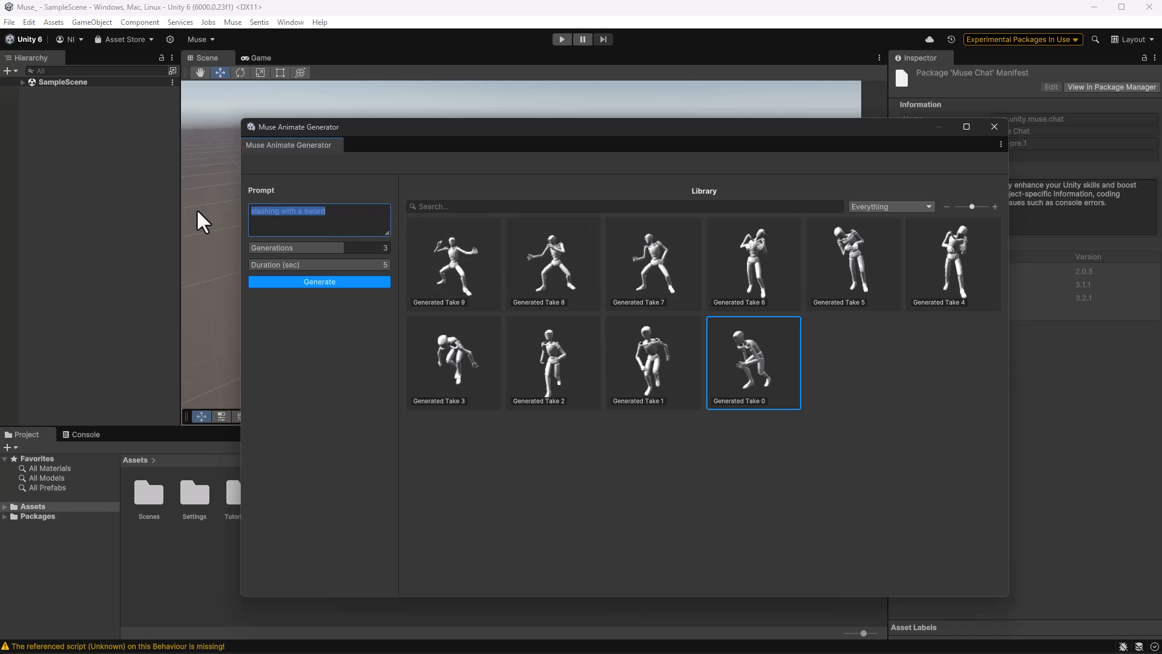
type("walking w")
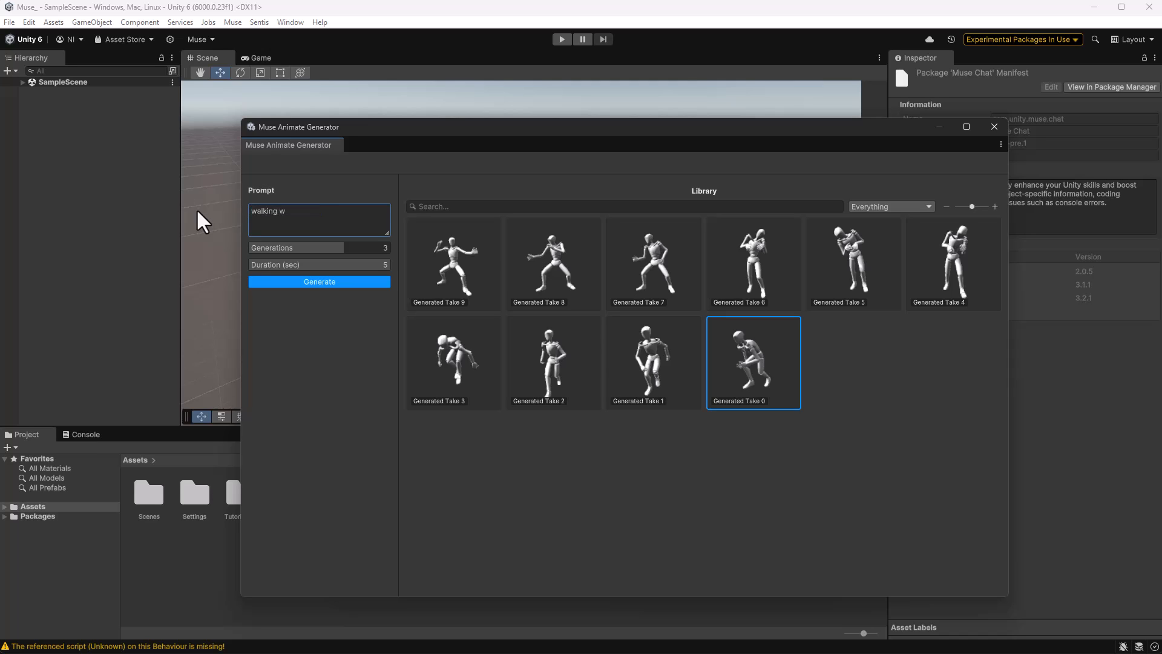
type("ith phone in one hand")
key("Return")
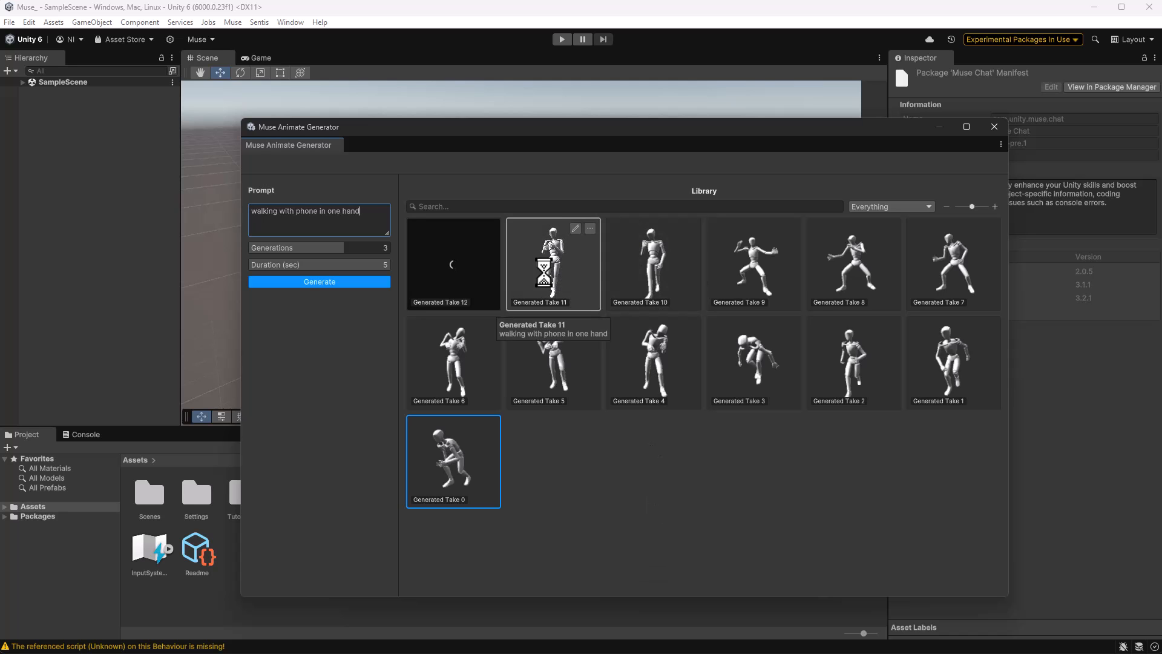
Preview the Generated Take 12 animation and return to the library.
left_click(552, 266)
double_click(442, 279)
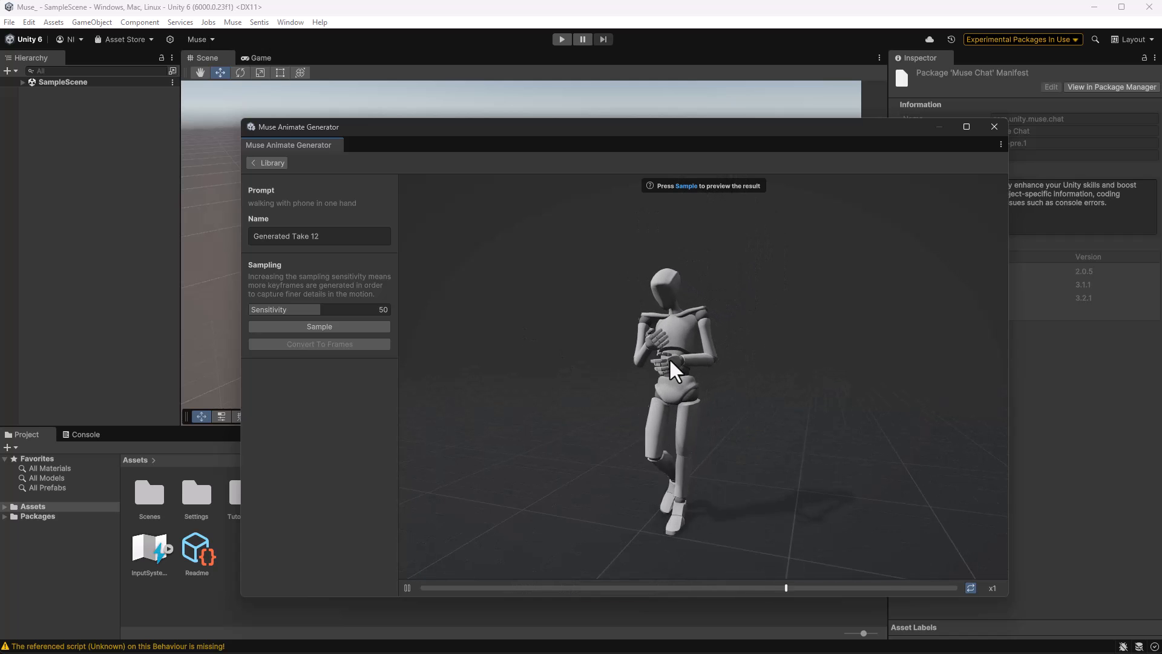
left_click(267, 164)
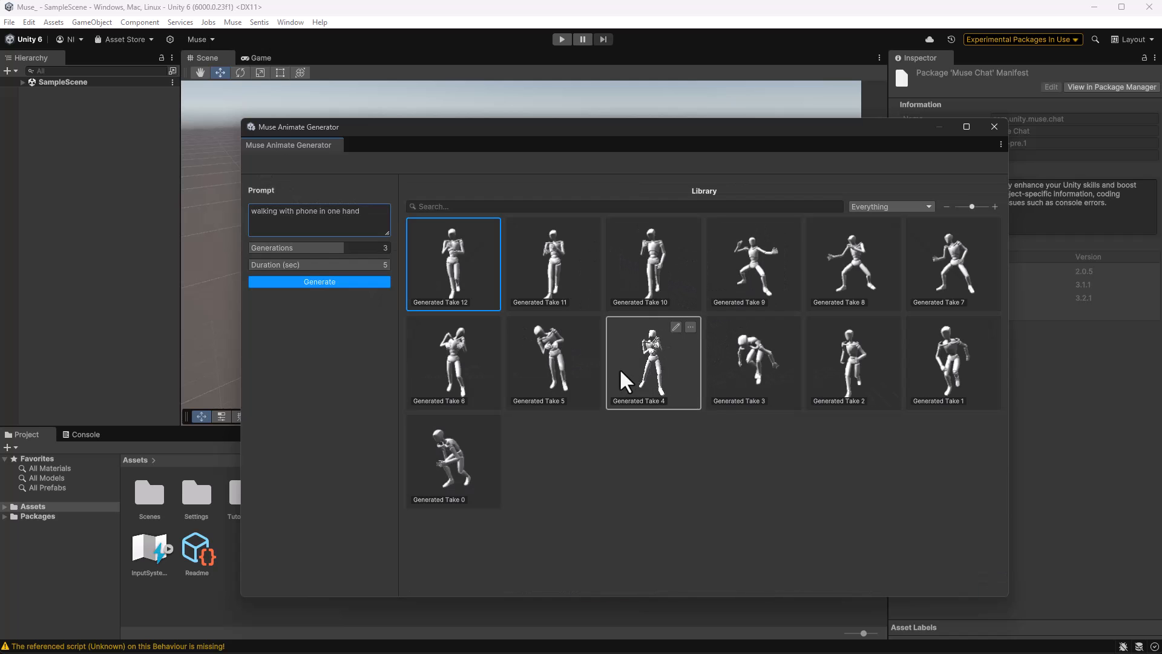
Open Generated Take 4, sample its motion with Sensitivity 61, and convert the result to frames.
double_click(623, 378)
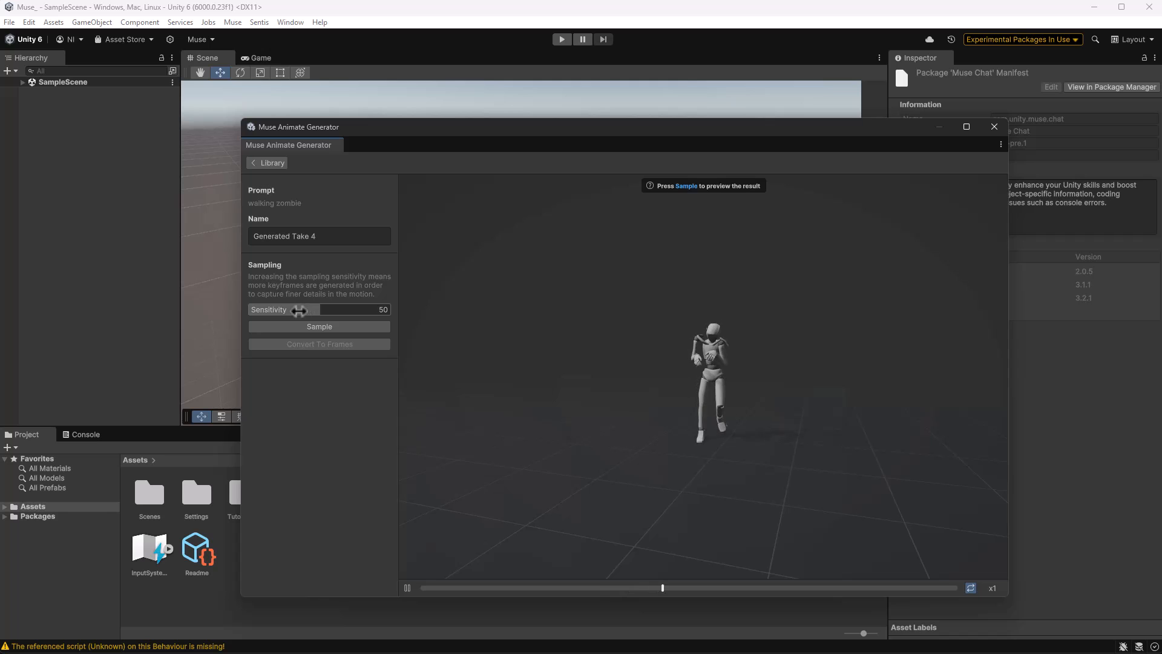
left_click_drag(303, 309, 330, 310)
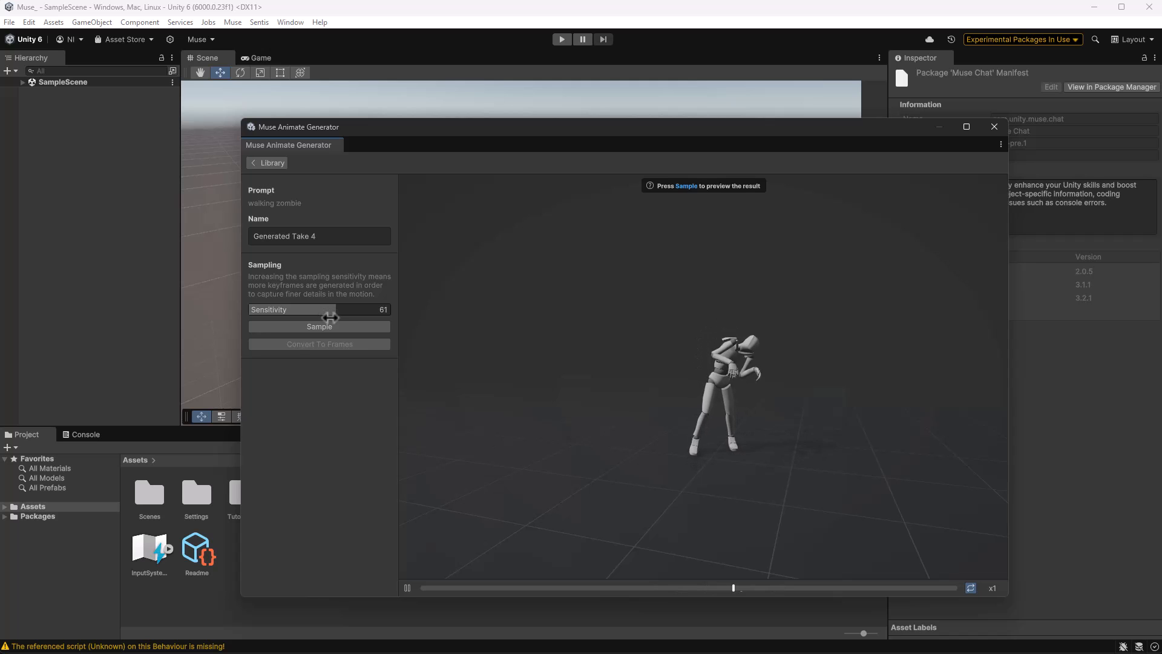
left_click(330, 327)
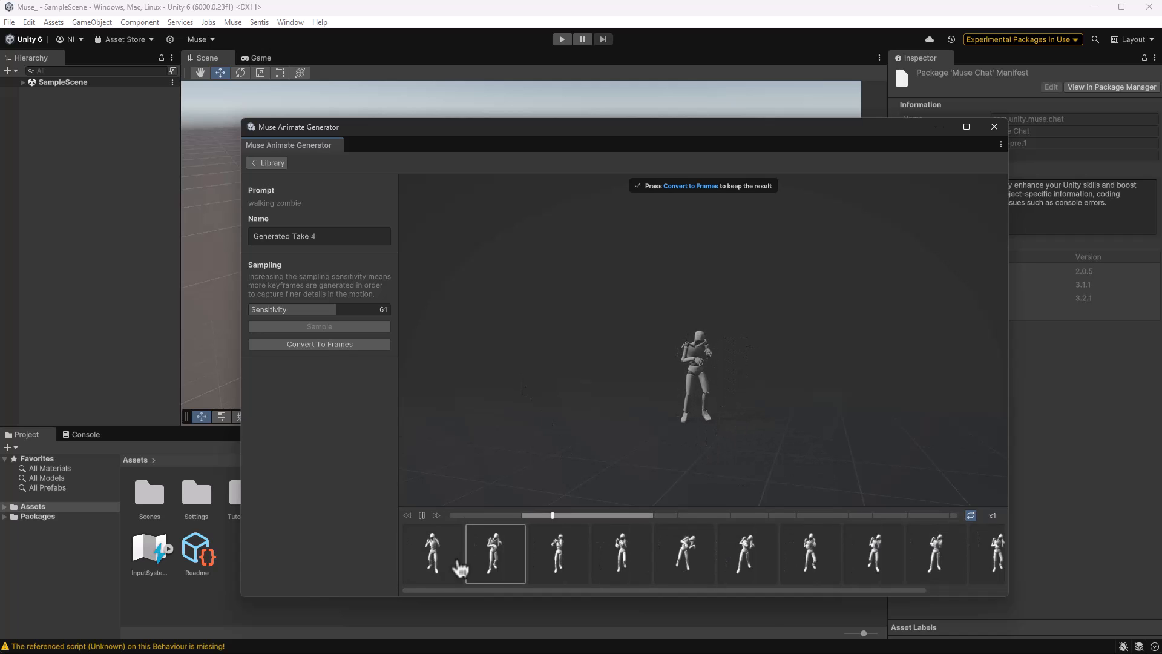
left_click(318, 343)
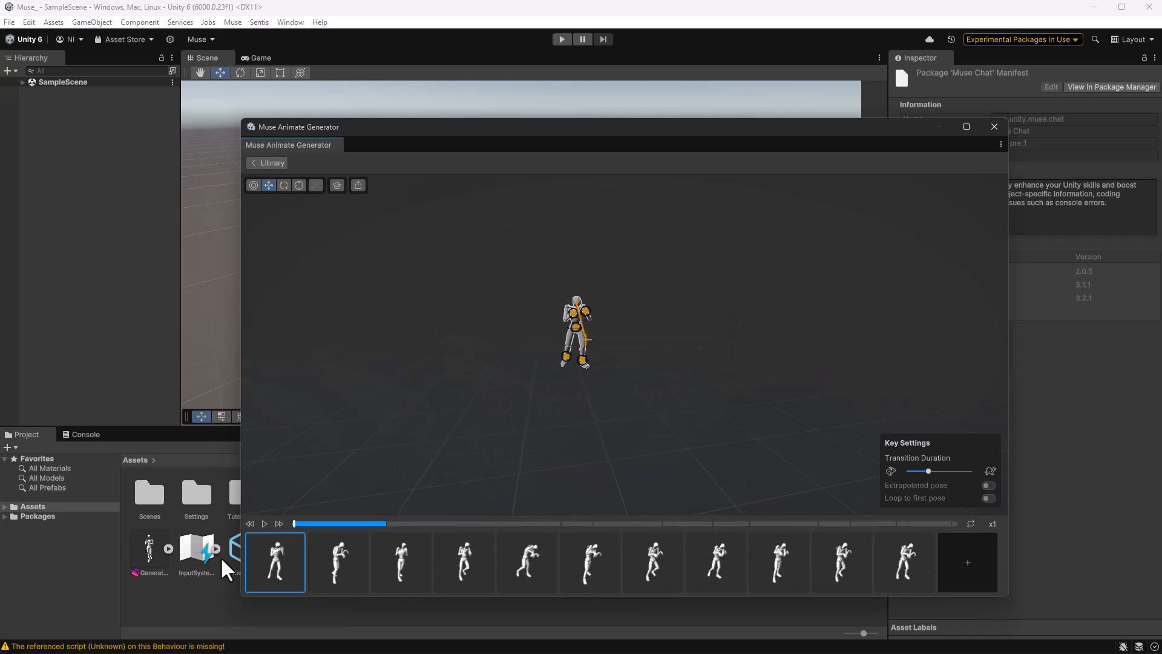
Raise the head's look-at target in the first and second key poses so the character looks up.
left_click(254, 186)
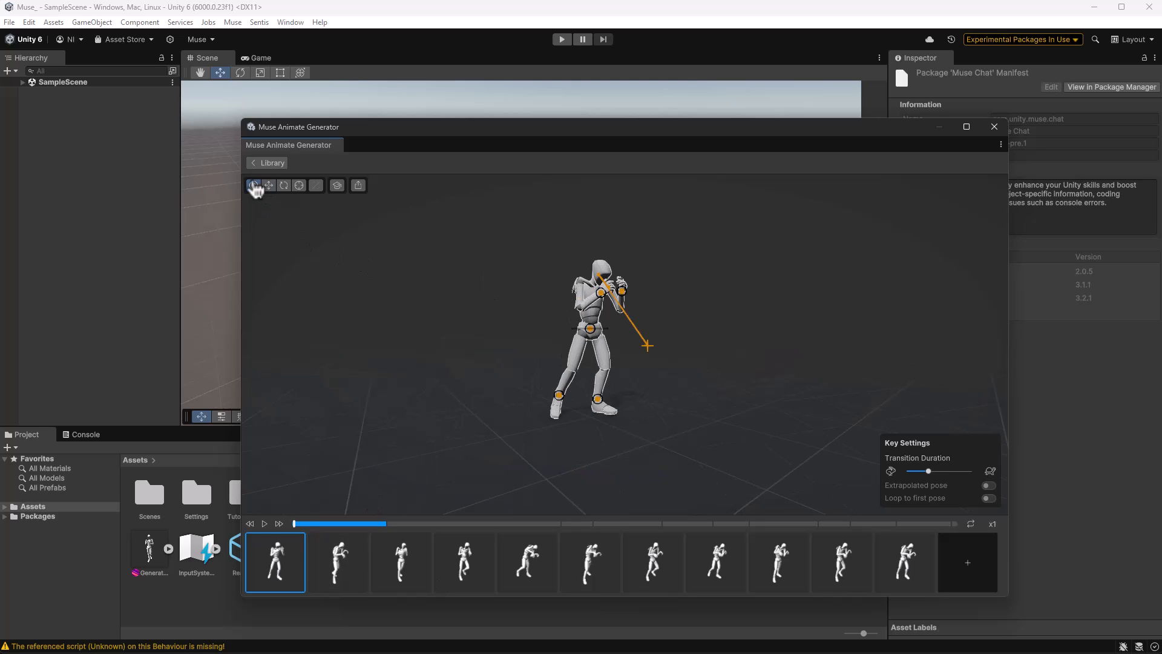
left_click_drag(645, 347, 618, 262)
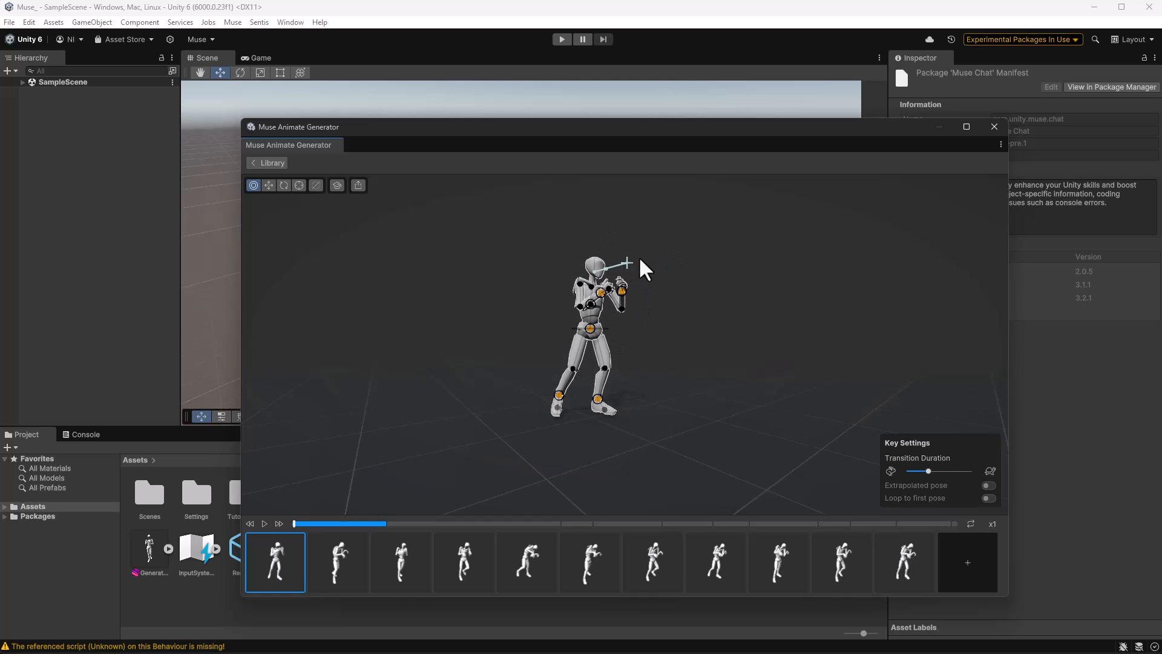
left_click(363, 574)
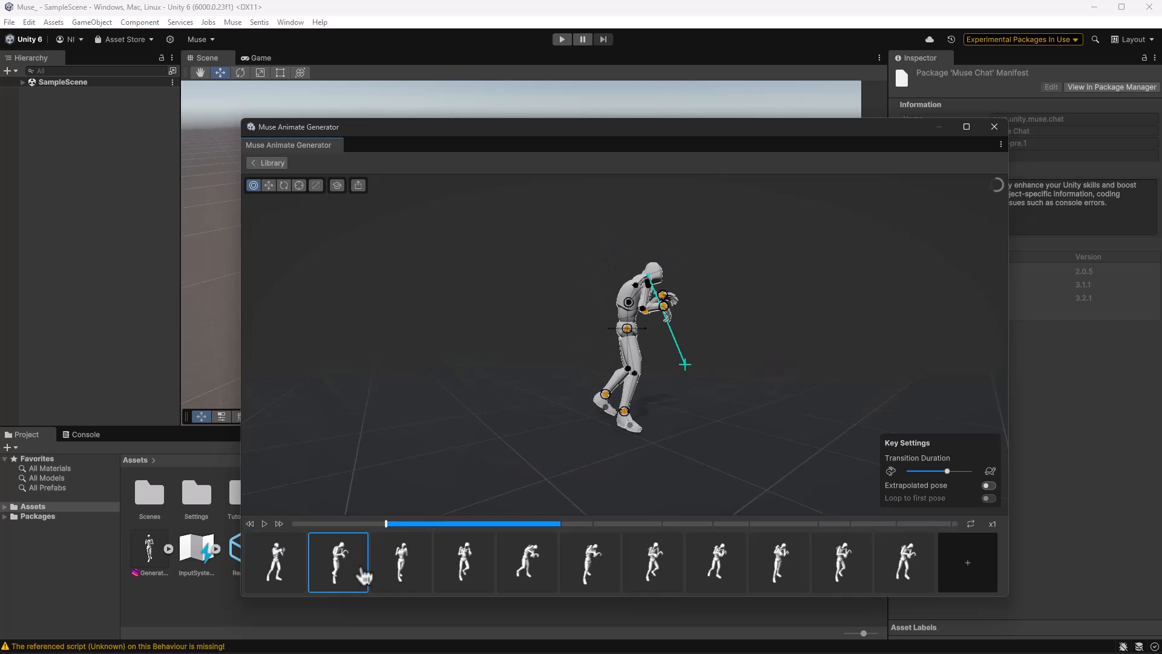
left_click_drag(685, 373, 719, 321)
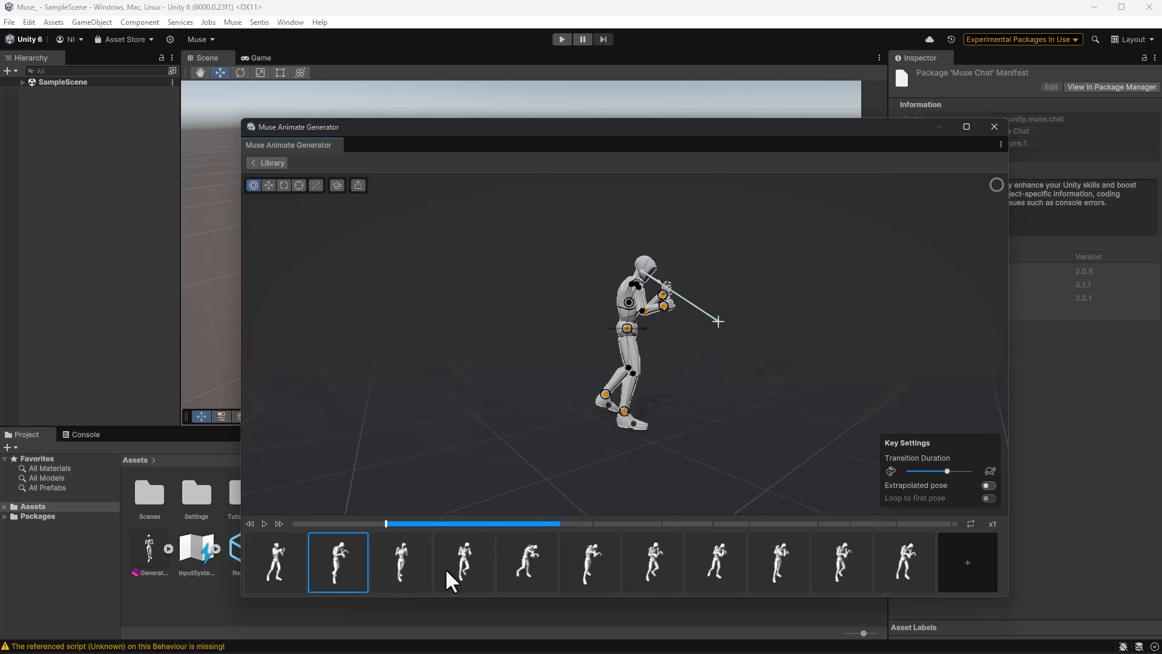
Scrub the timeline, compare the opening key poses, and play back the edited animation.
left_click(580, 524)
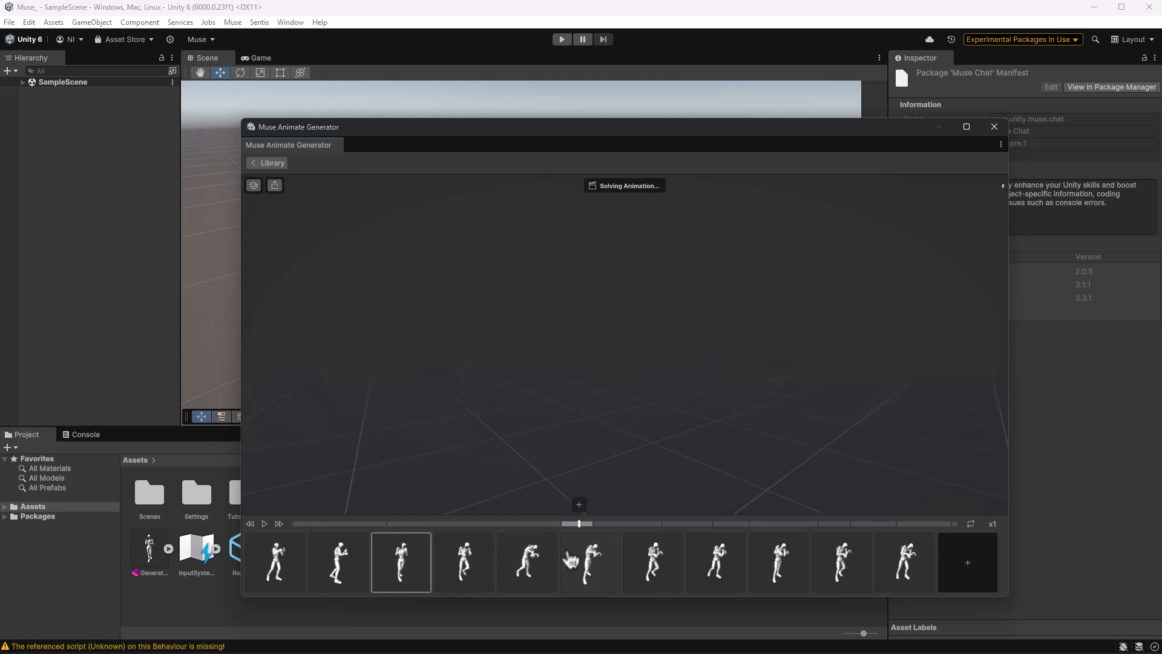
left_click_drag(580, 524, 553, 524)
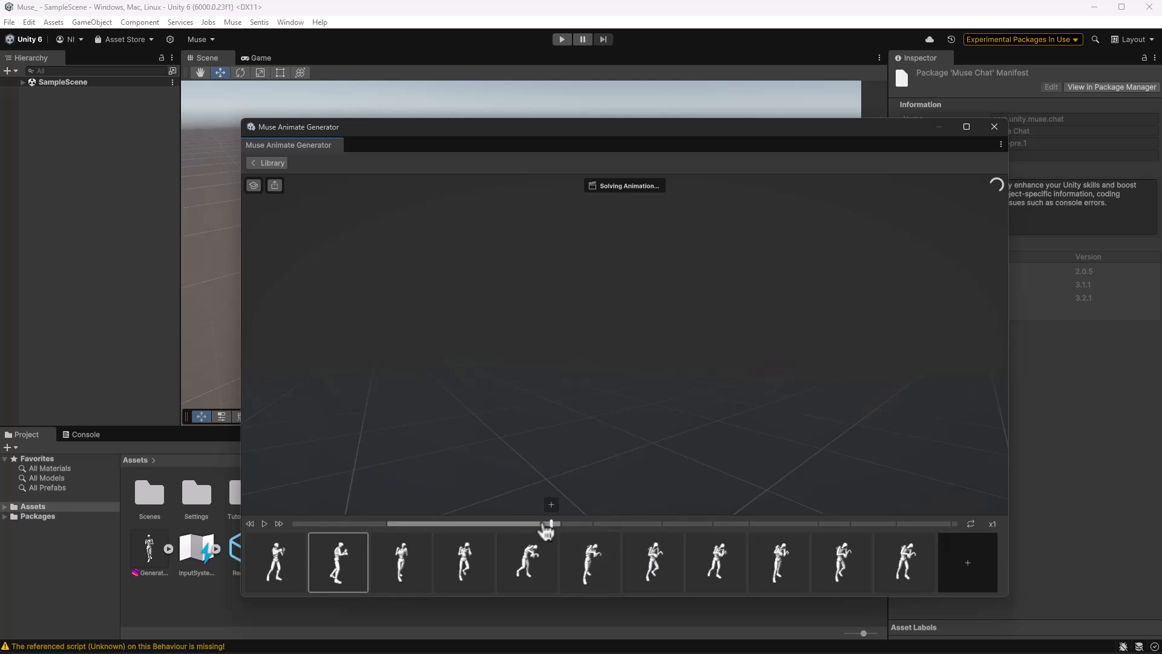
left_click(392, 572)
left_click(276, 570)
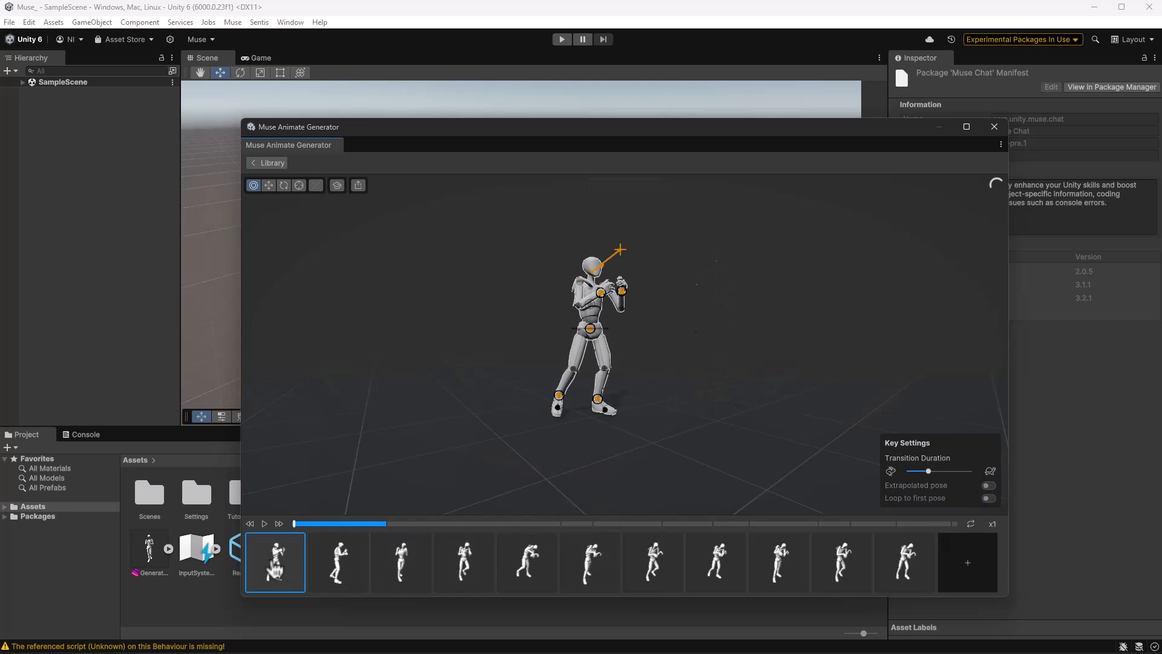
left_click(354, 565)
left_click(271, 554)
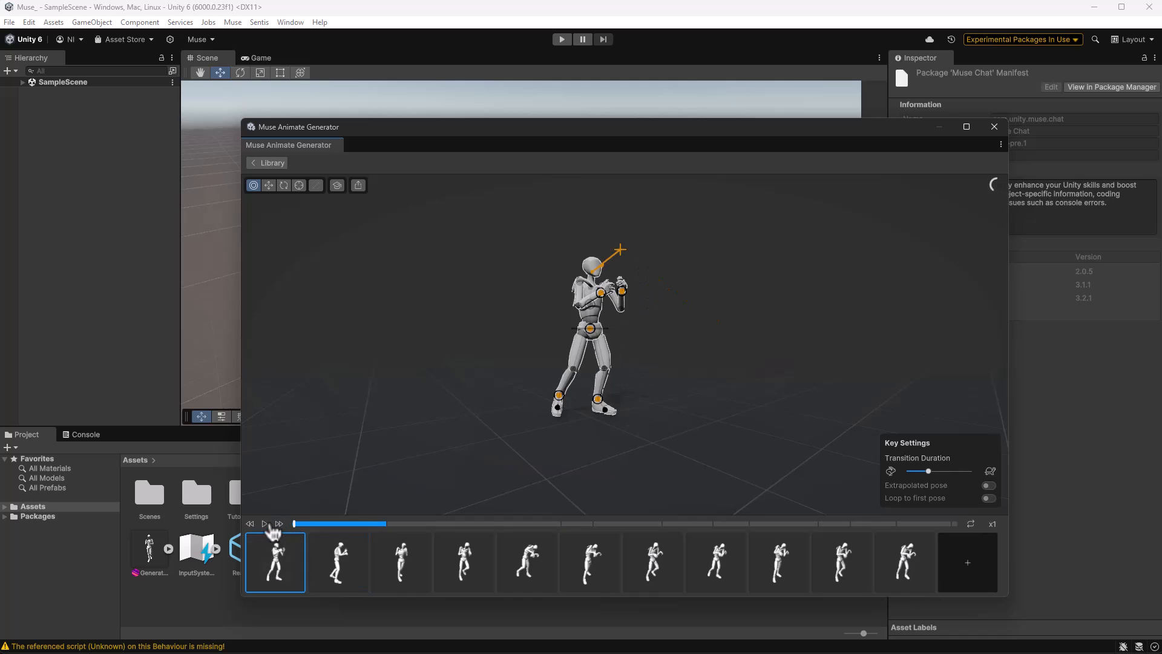
left_click(265, 525)
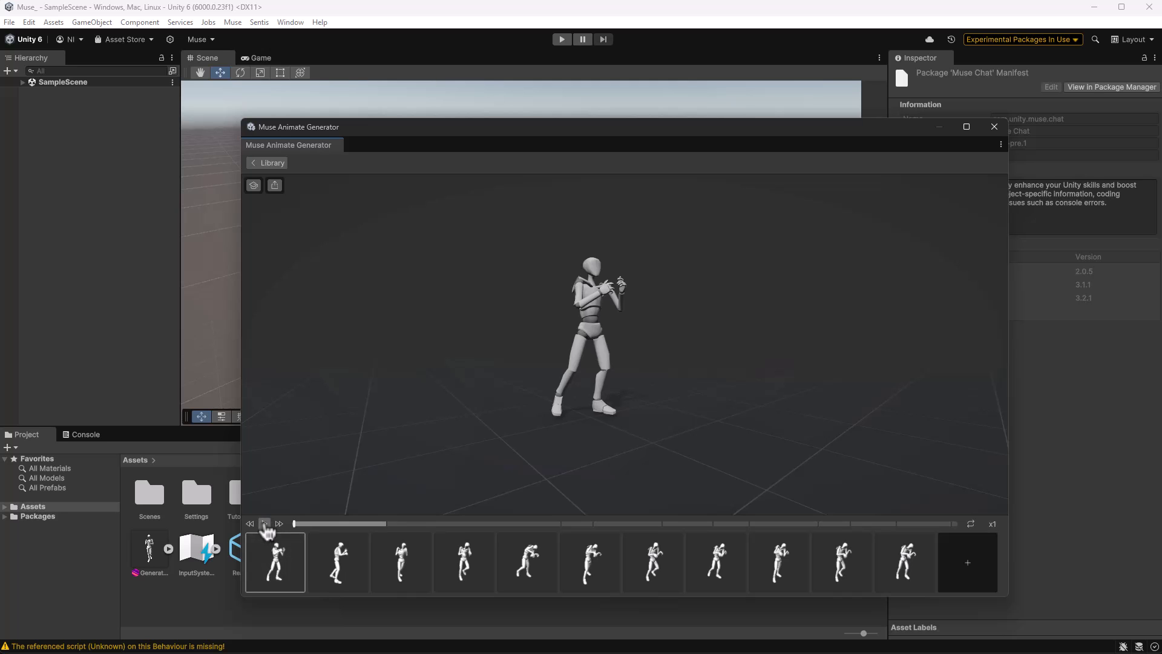
left_click(265, 524)
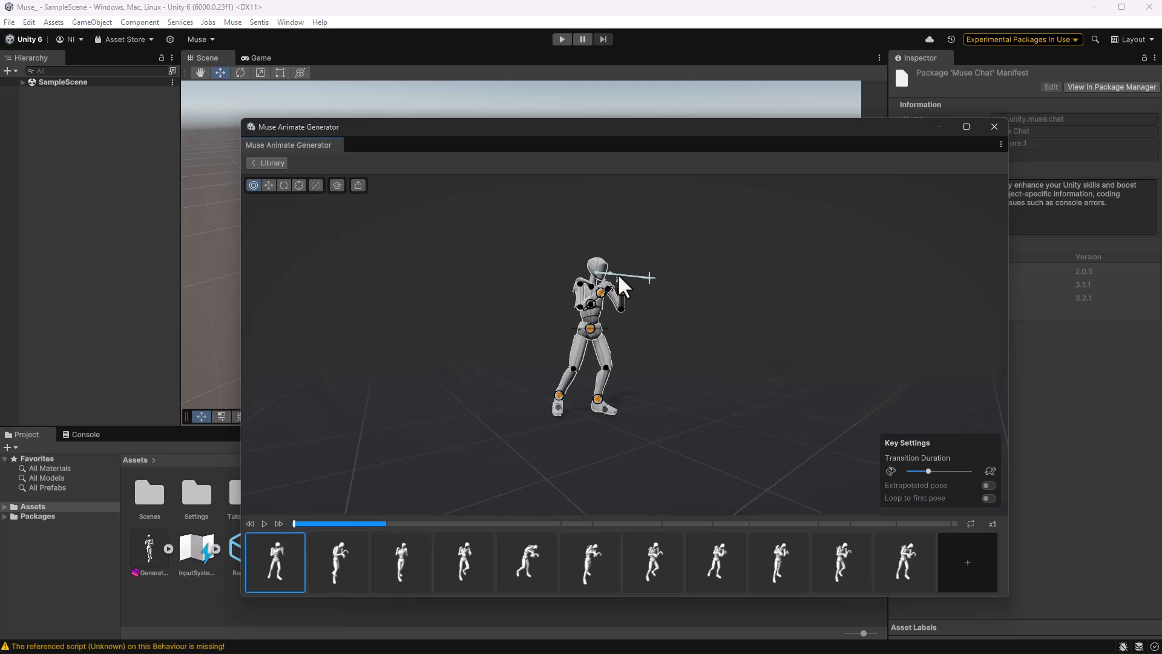
Readjust the head's look-at target upward in the first key pose and review the result through playback.
mouse_move(620, 275)
left_mouse_down()
mouse_move(529, 268)
mouse_move(619, 261)
mouse_move(601, 248)
mouse_move(645, 253)
mouse_move(619, 309)
mouse_move(566, 267)
mouse_move(633, 231)
mouse_move(660, 263)
mouse_move(614, 328)
mouse_move(612, 235)
mouse_move(616, 249)
left_mouse_up()
left_click(578, 525)
left_click_drag(579, 525, 552, 524)
left_click(393, 572)
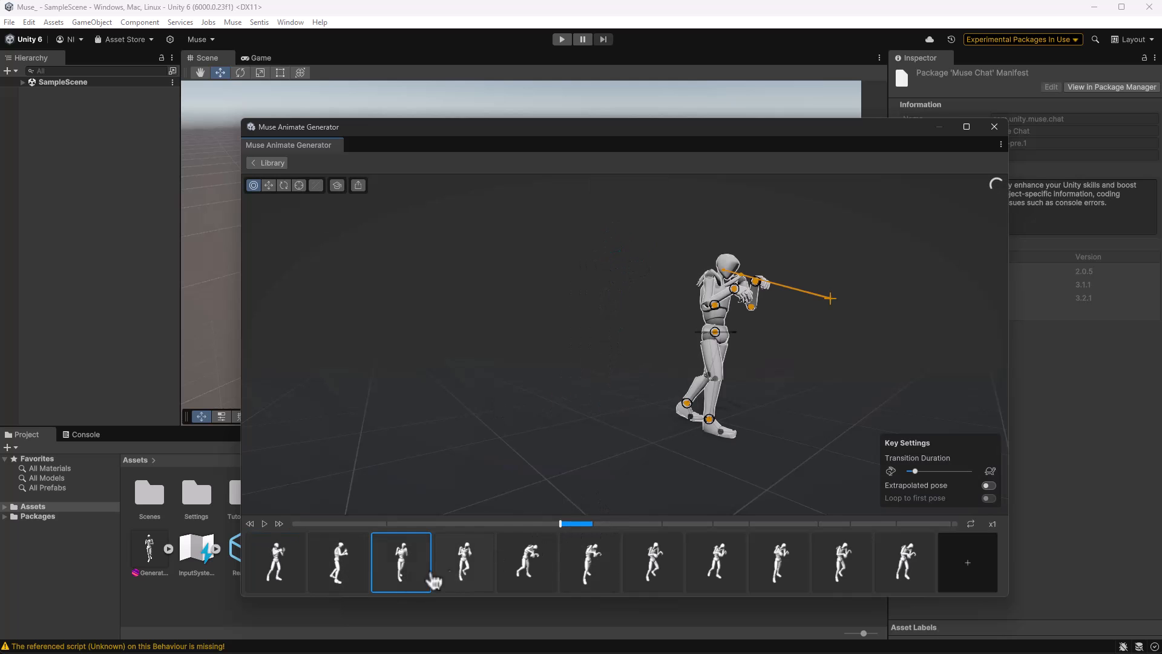
left_click(280, 569)
left_click(337, 566)
left_click(285, 548)
left_click(265, 524)
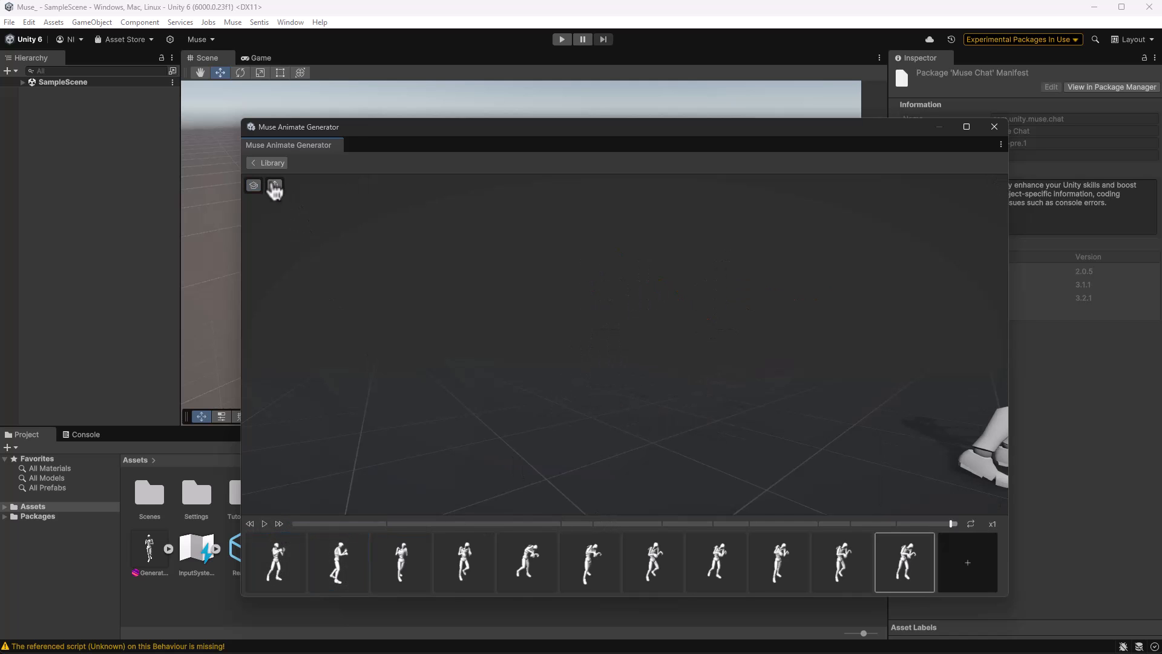
Export the edited animation as Animation.anim into the project's Assets folder, and close the Muse Animate Generator.
left_click(275, 185)
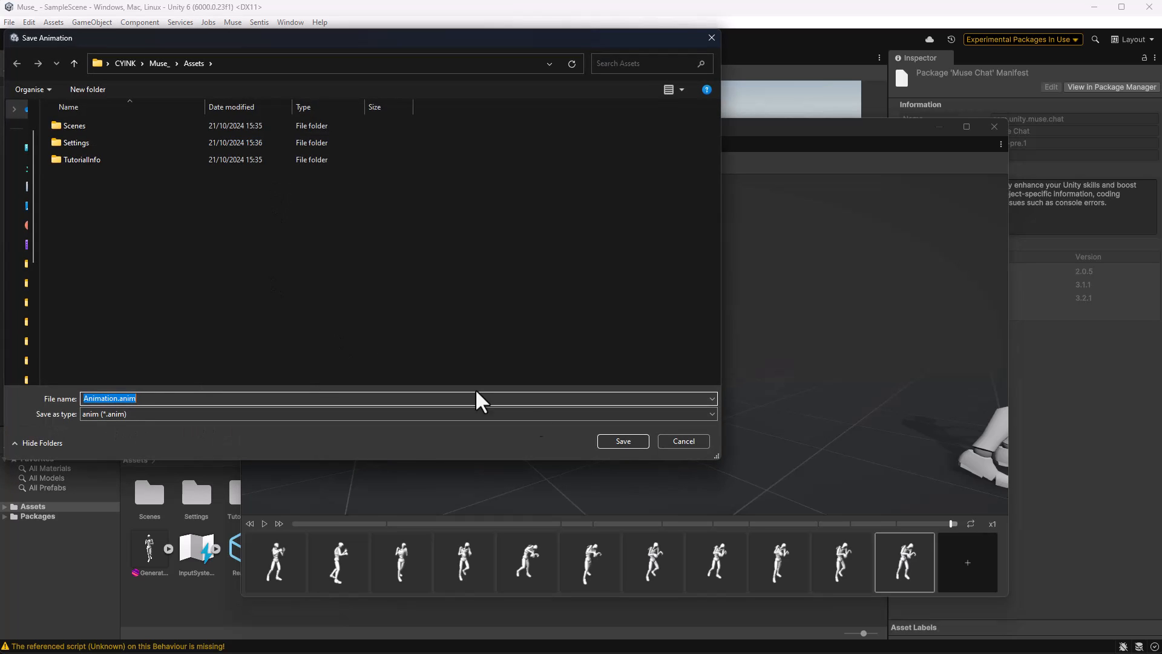
key("Return")
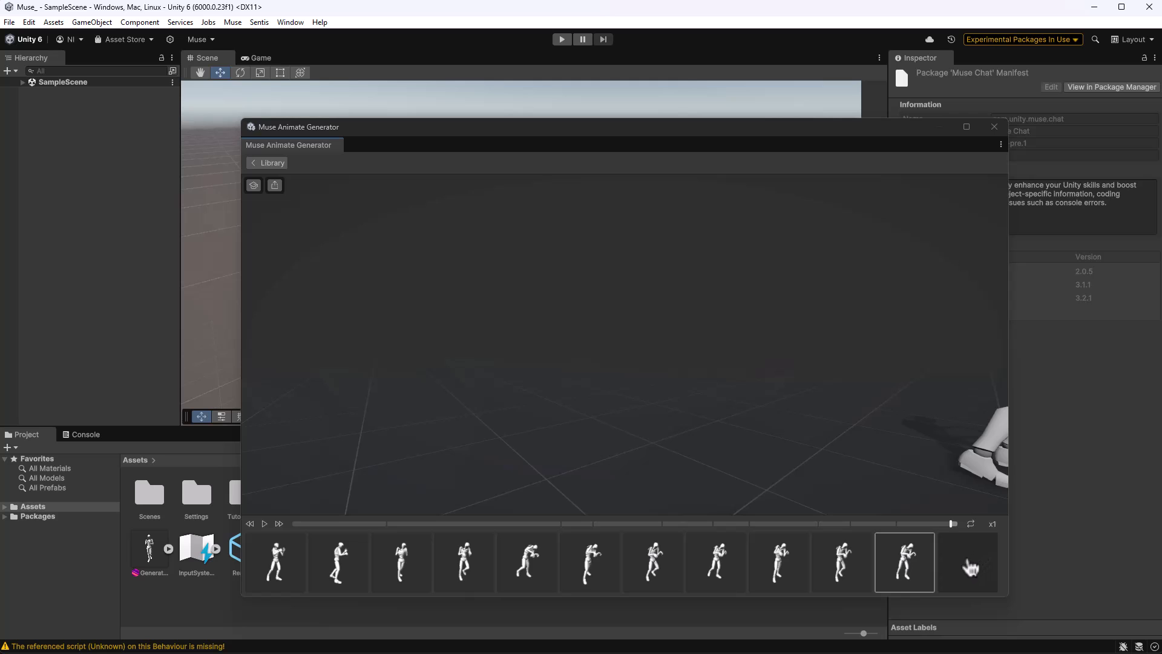
scroll(830, 357, "down", 3)
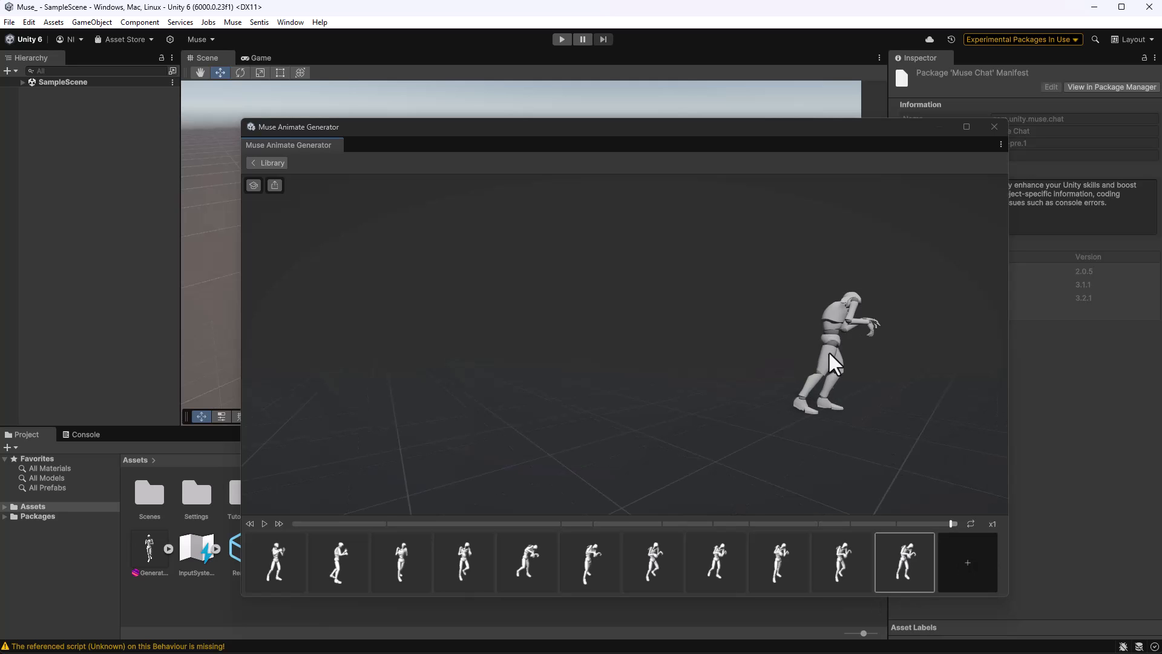
left_click(882, 566)
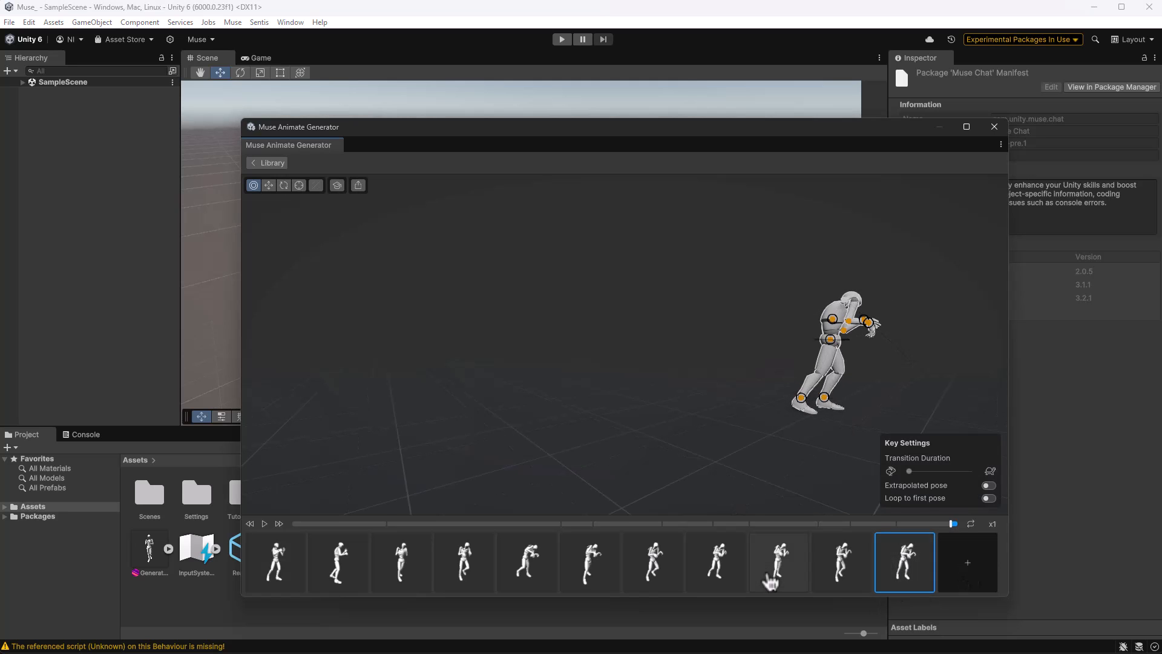
left_click(269, 163)
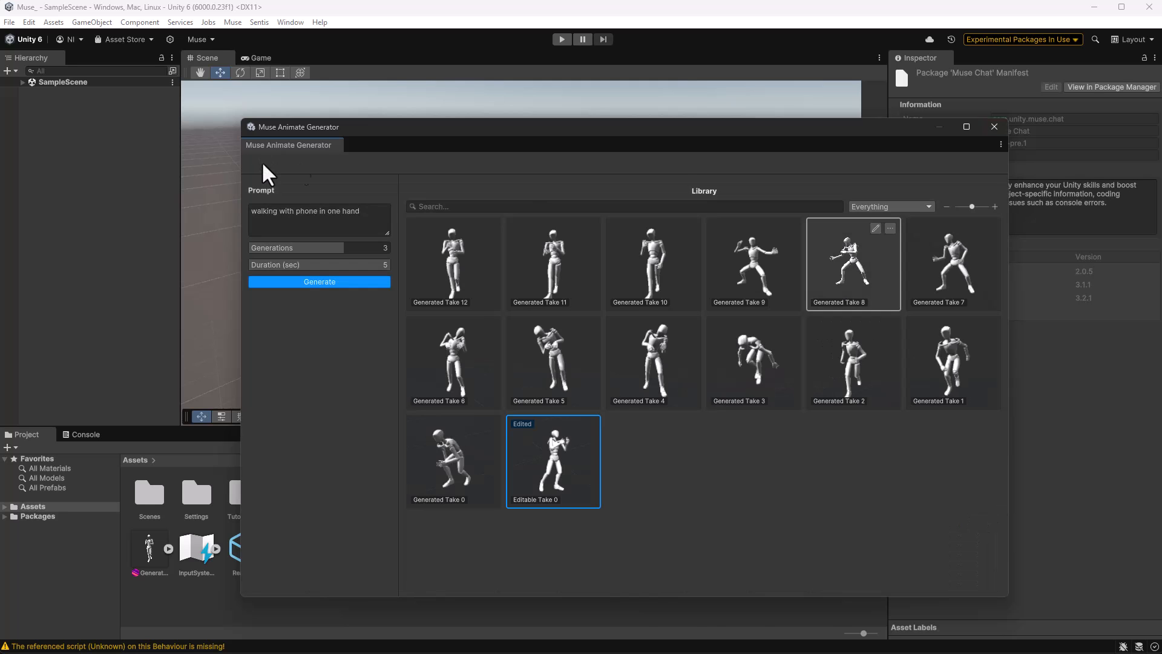
left_click(995, 126)
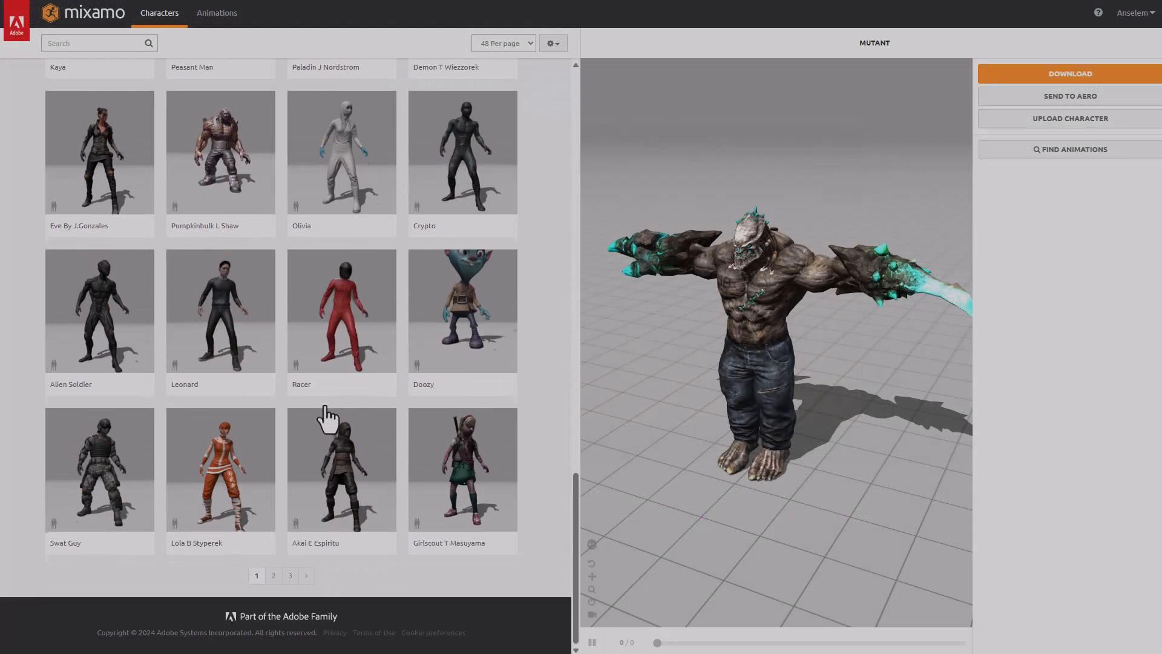
Browse to the third page of Mixamo characters, select Yaku J Ignite, and inspect the model up close.
left_click(274, 583)
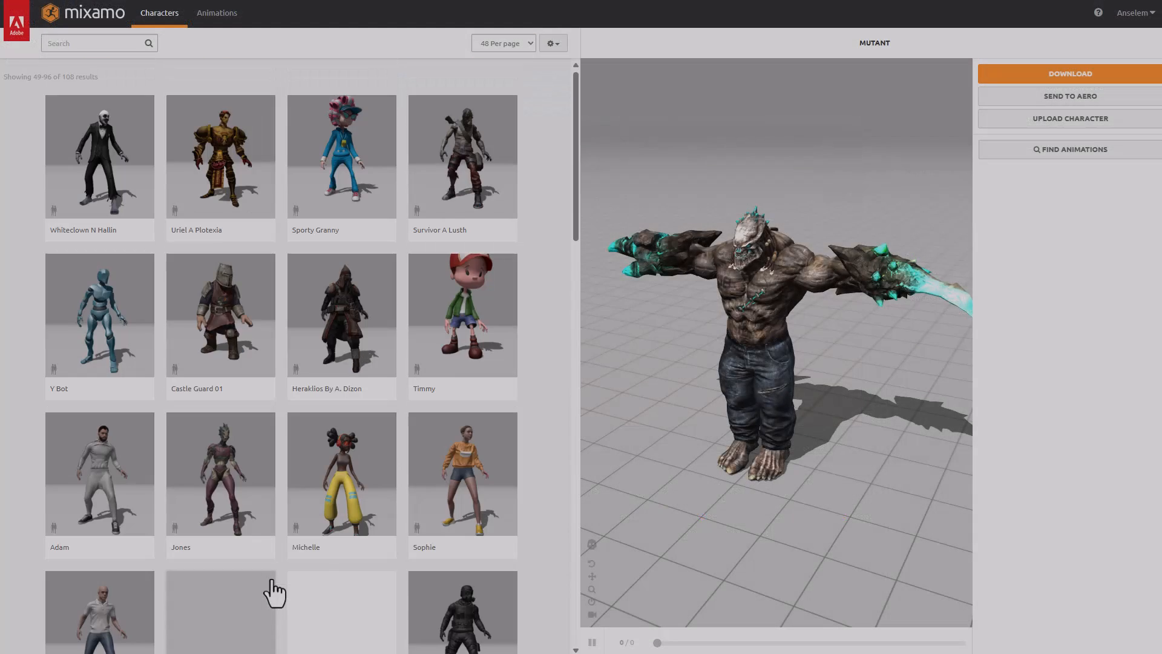
scroll(274, 592, "down", 20)
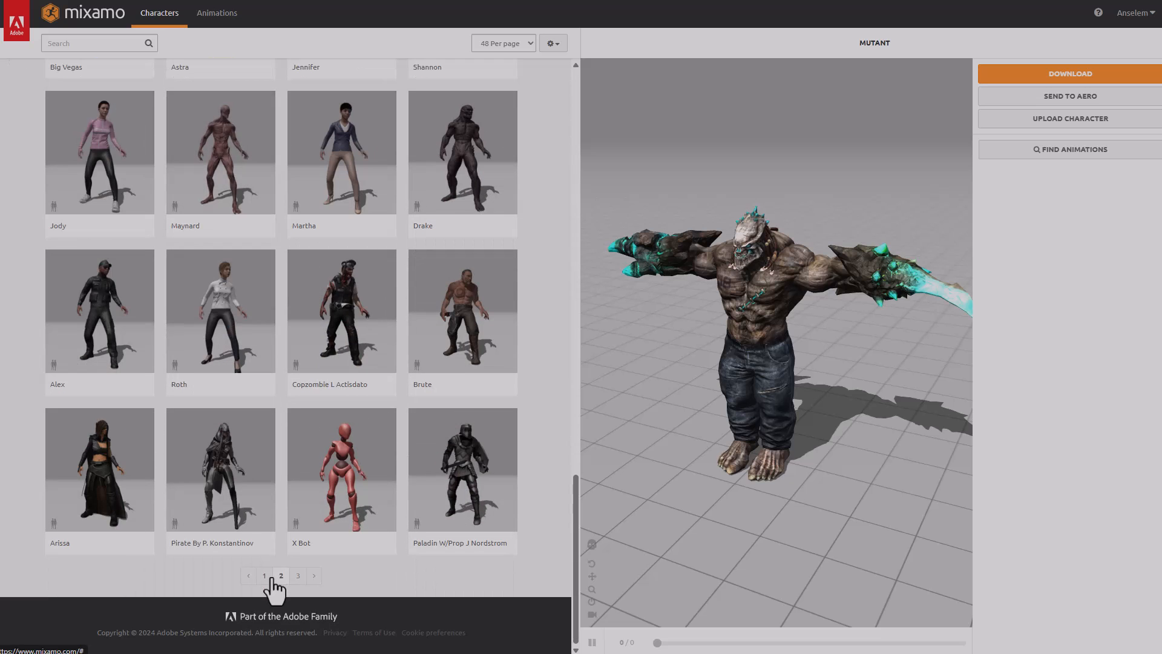
left_click(297, 576)
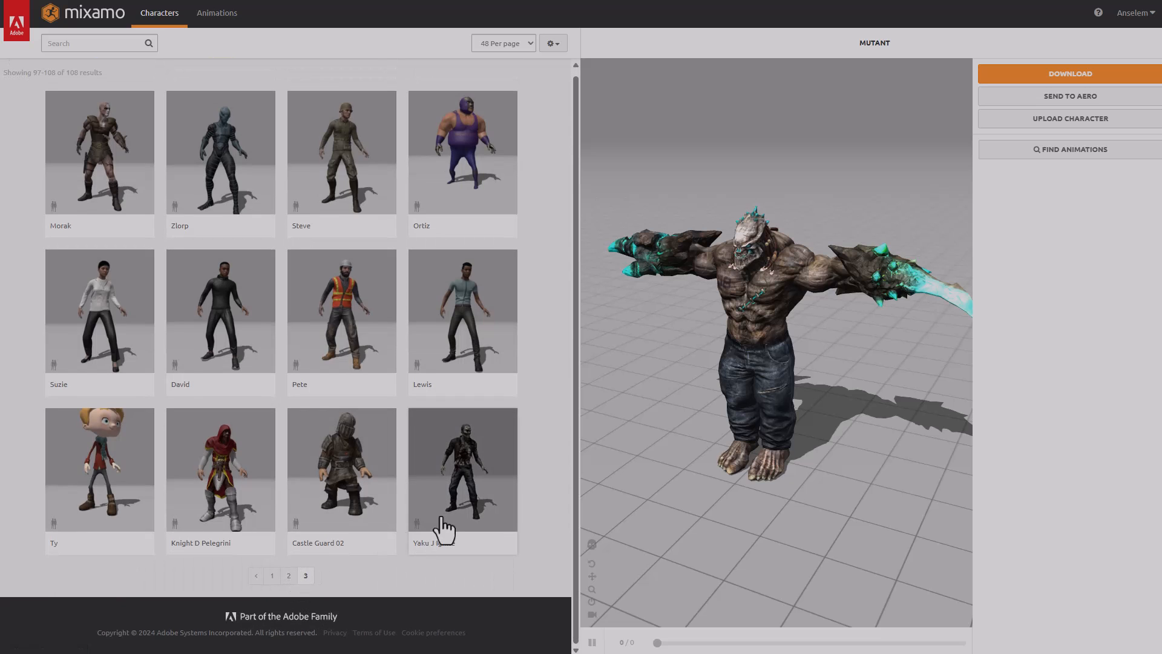
left_click(433, 532)
left_click(798, 180)
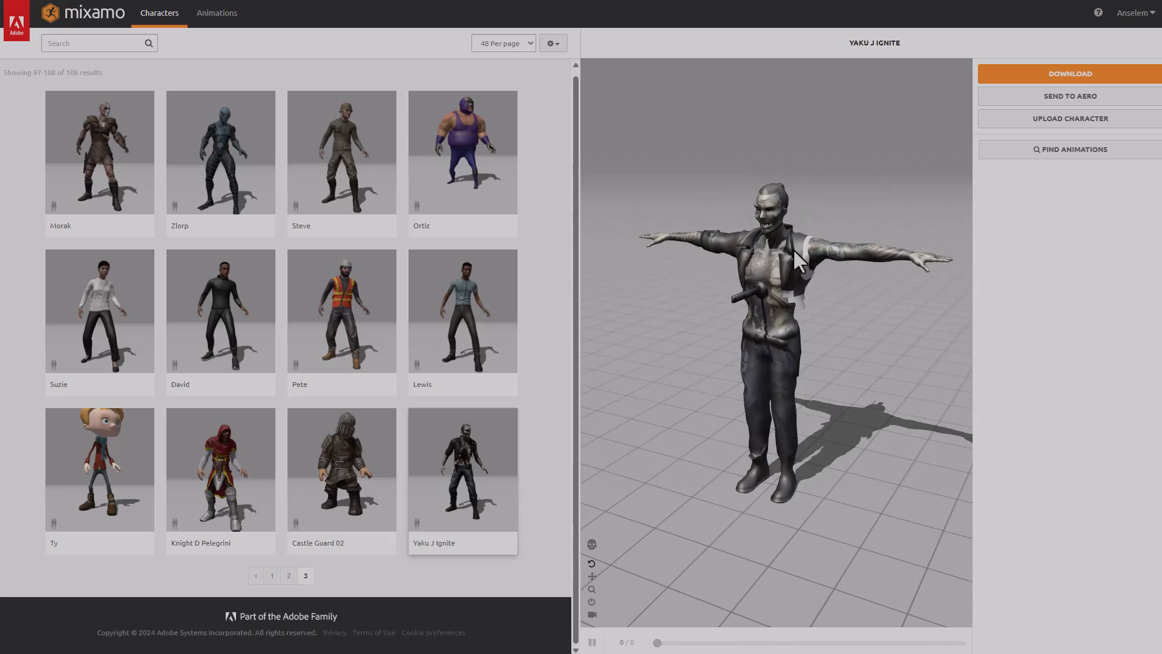
mouse_move(794, 250)
left_mouse_down()
mouse_move(835, 248)
mouse_move(716, 252)
mouse_move(732, 308)
mouse_move(765, 333)
mouse_move(772, 251)
left_mouse_up()
scroll(782, 270, "up", 3)
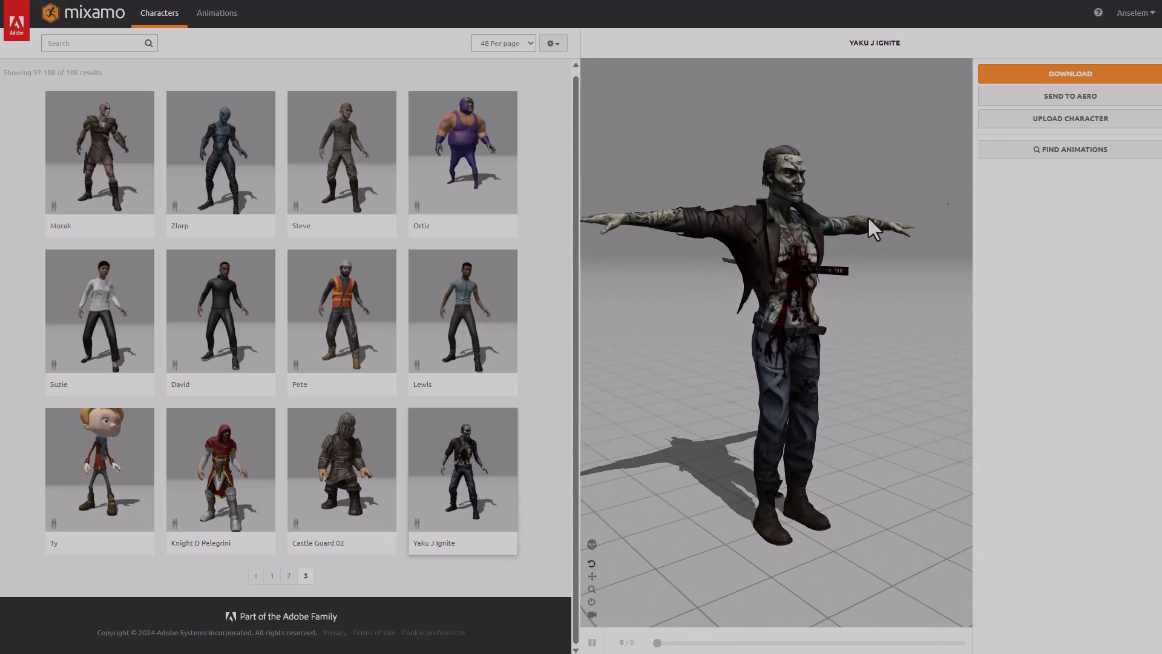
Download Yaku J Ignite as FBX for Unity in T-pose, and import the file into the Unity project's Assets folder.
left_click(1068, 74)
left_click(518, 127)
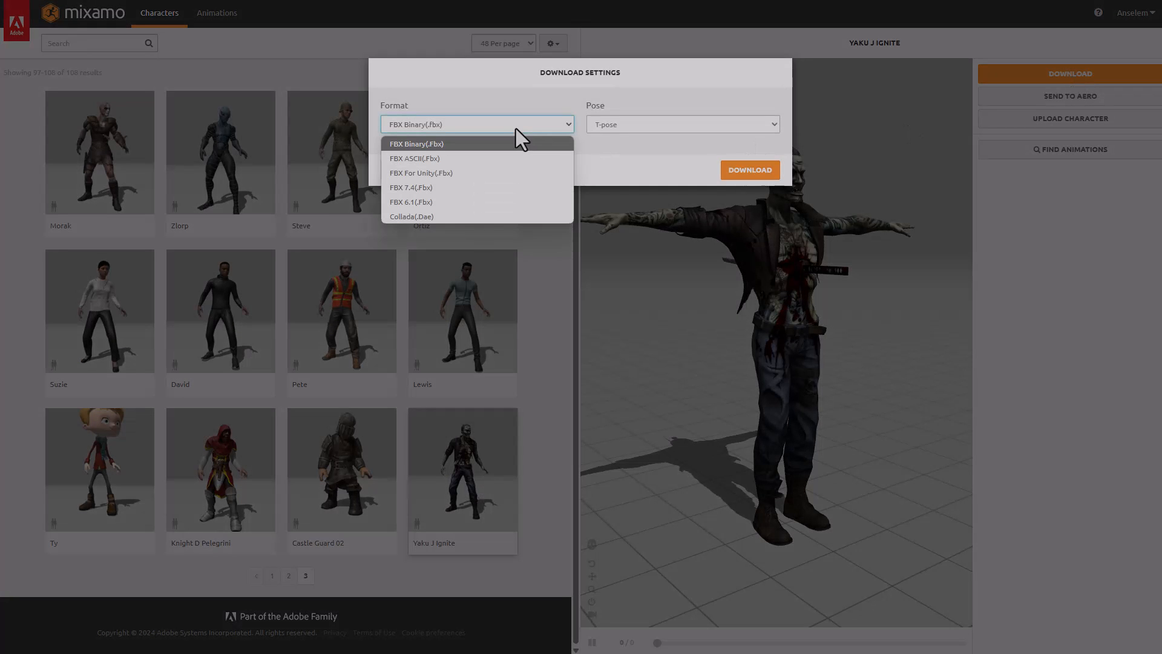
left_click(468, 175)
left_click(670, 124)
left_click(668, 132)
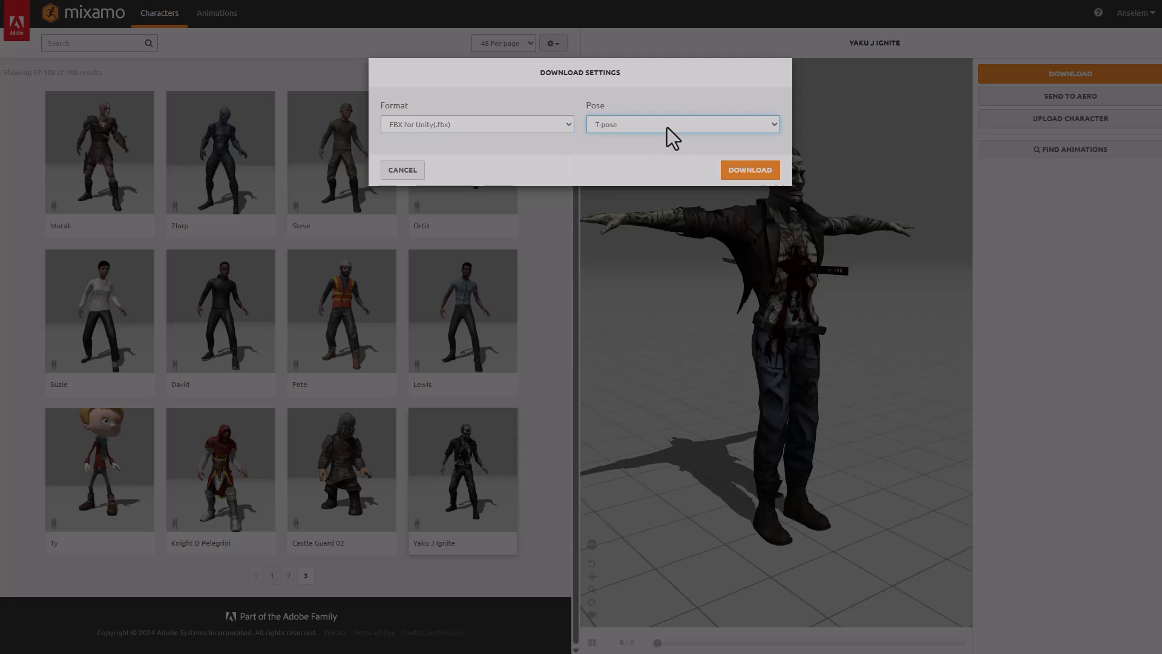
left_click(750, 171)
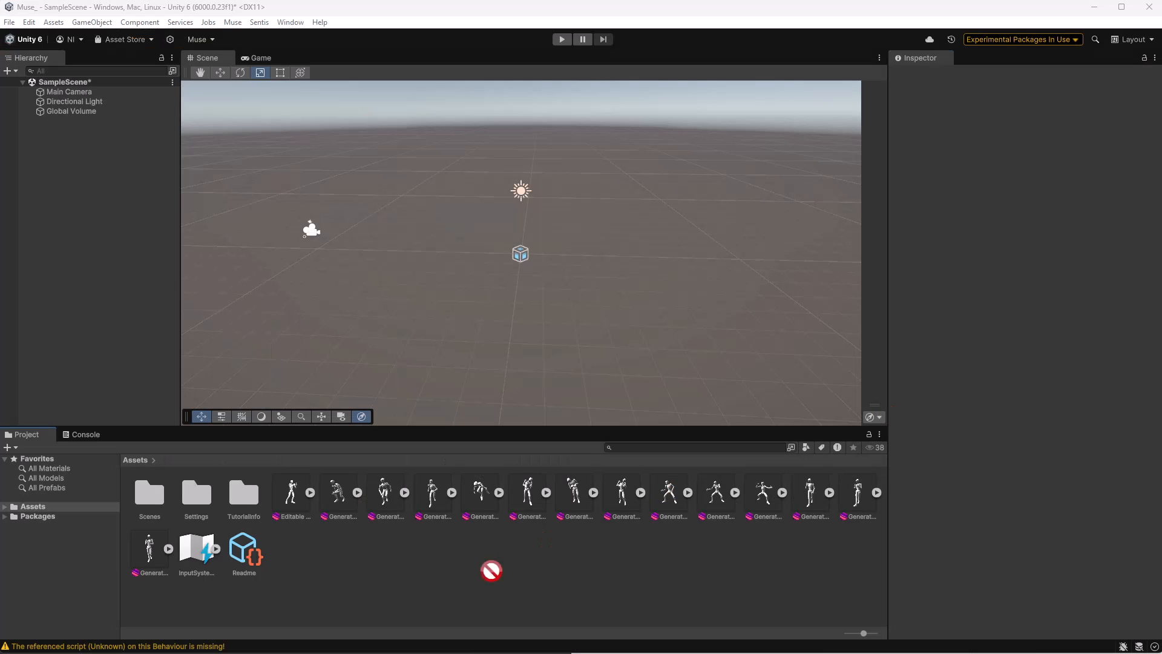
left_click_drag(491, 567, 350, 557)
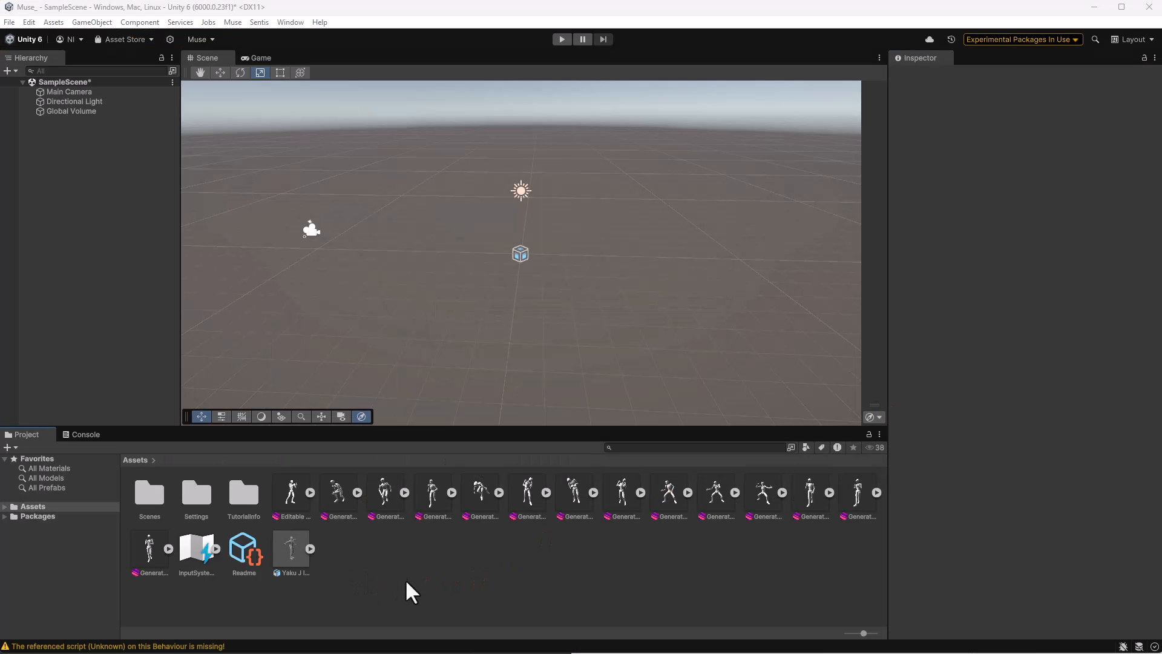
Add a plane to the scene as a floor and scale it uniformly to about 1.62.
left_click(92, 23)
mouse_move(130, 88)
left_click(302, 143)
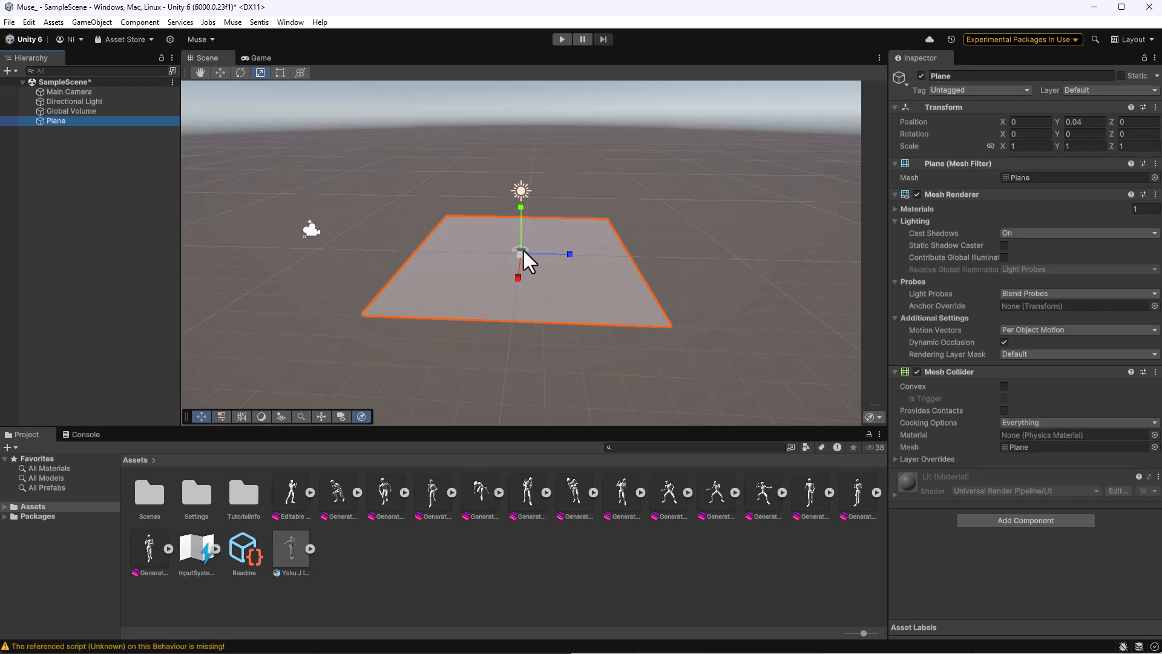
left_click_drag(522, 253, 540, 229)
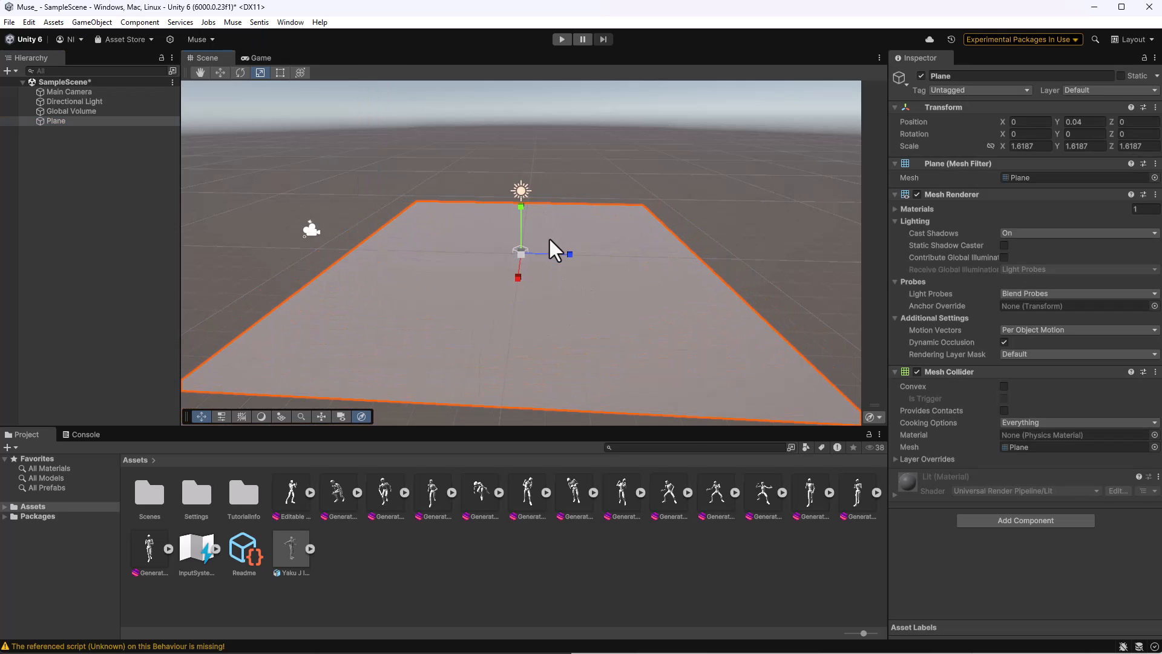
left_click(722, 197)
Create an Animator Controller named Animation_Crtlr in the Assets folder.
right_click(356, 551)
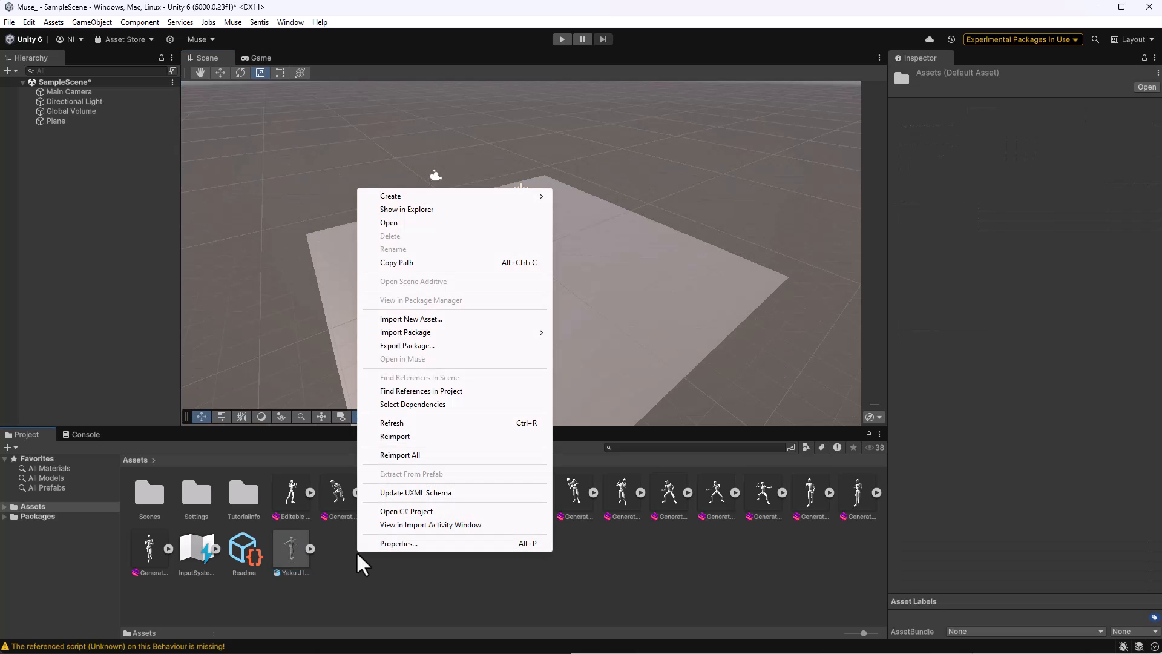
mouse_move(484, 197)
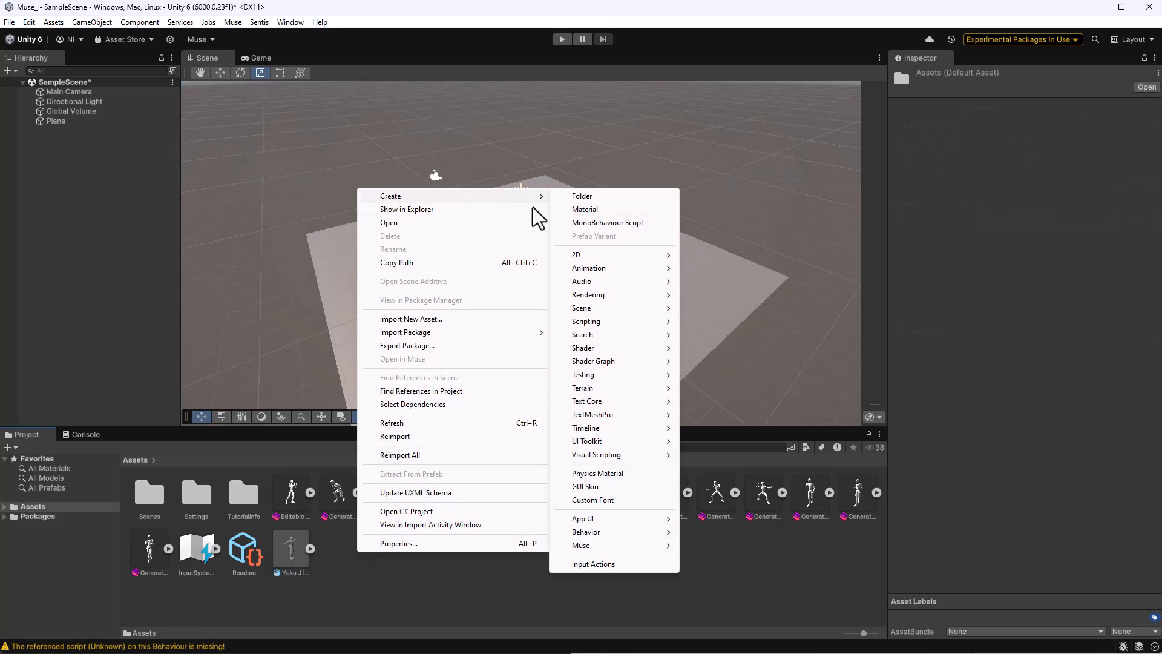
mouse_move(623, 267)
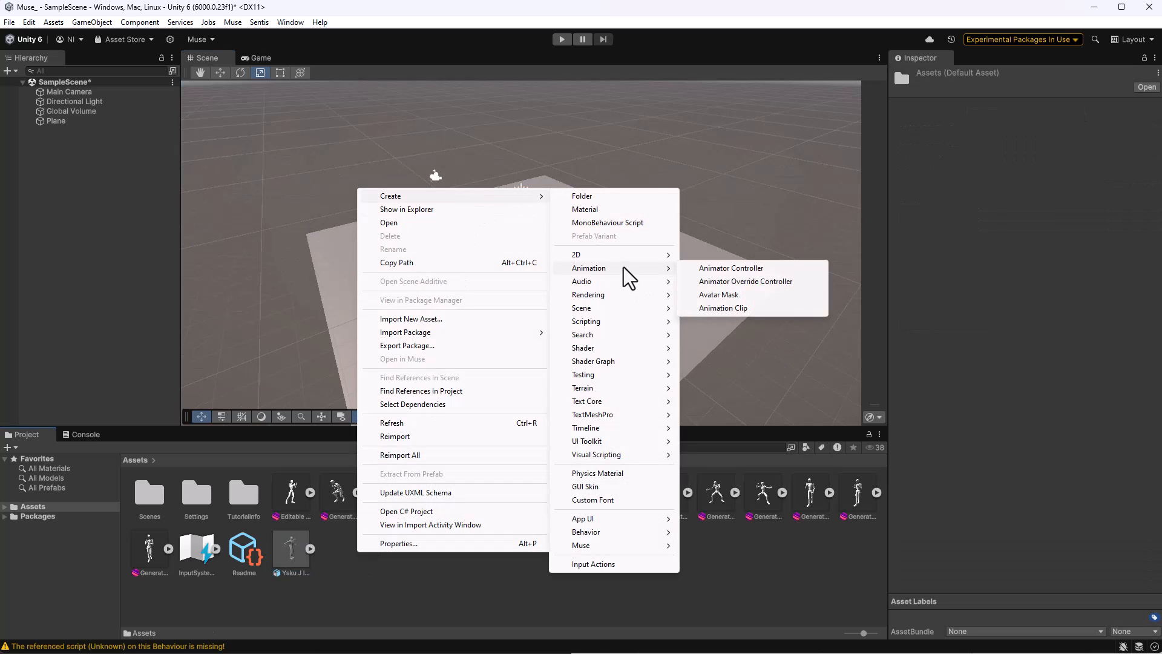
left_click(718, 267)
type("AnimationCrtlr")
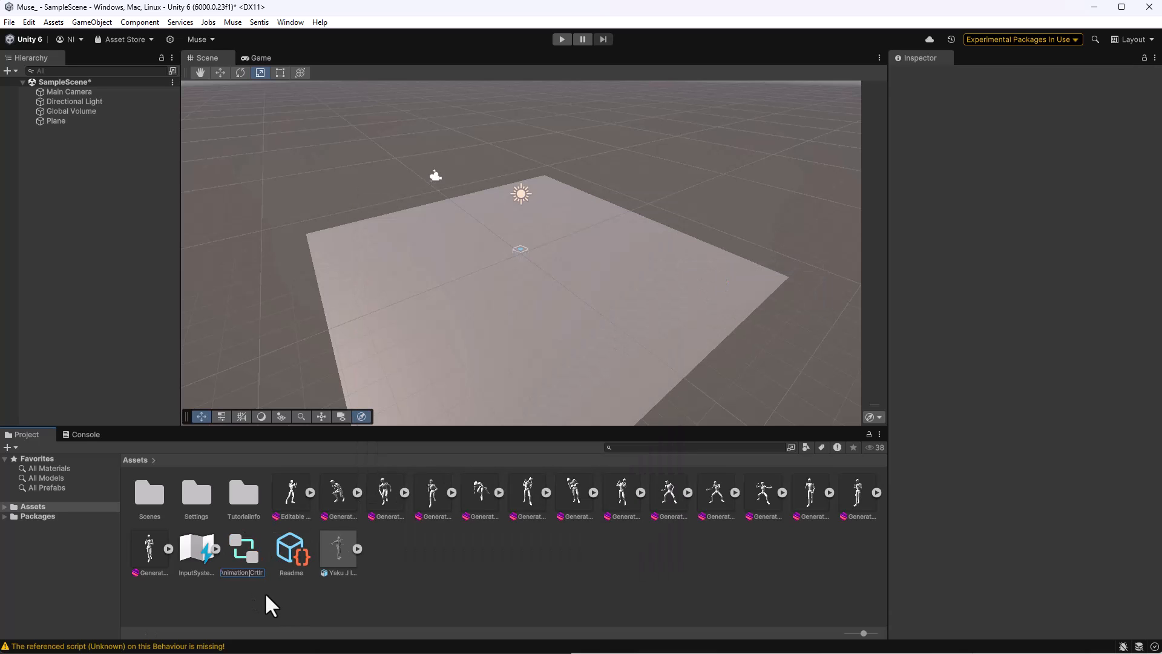
key("Return")
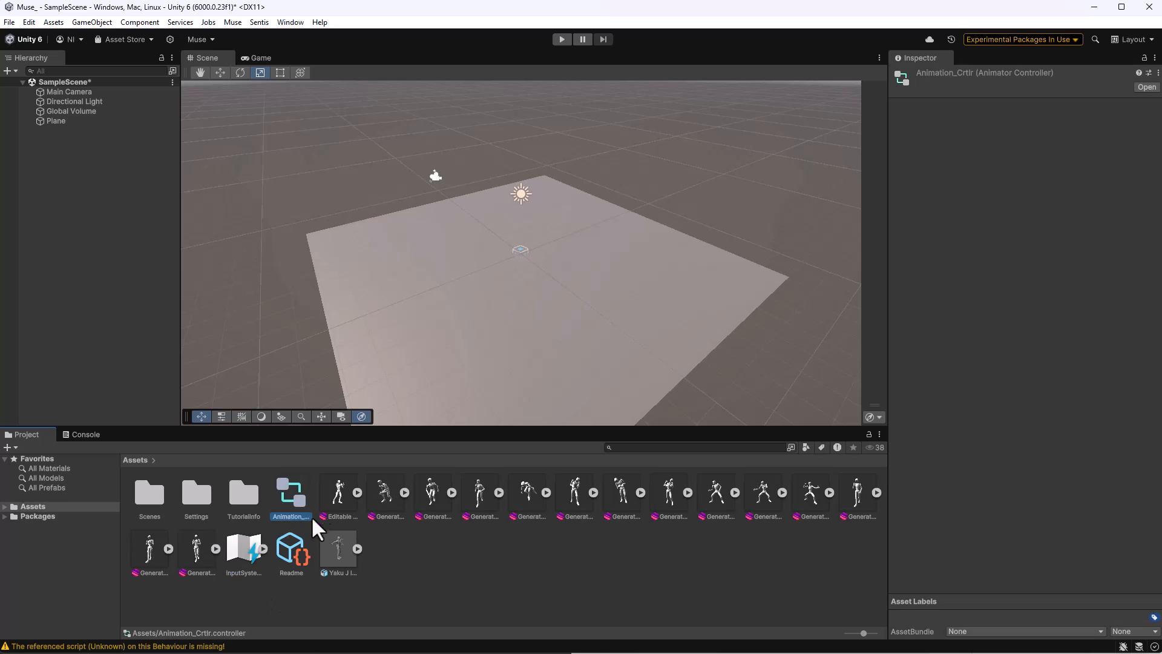
left_click(409, 572)
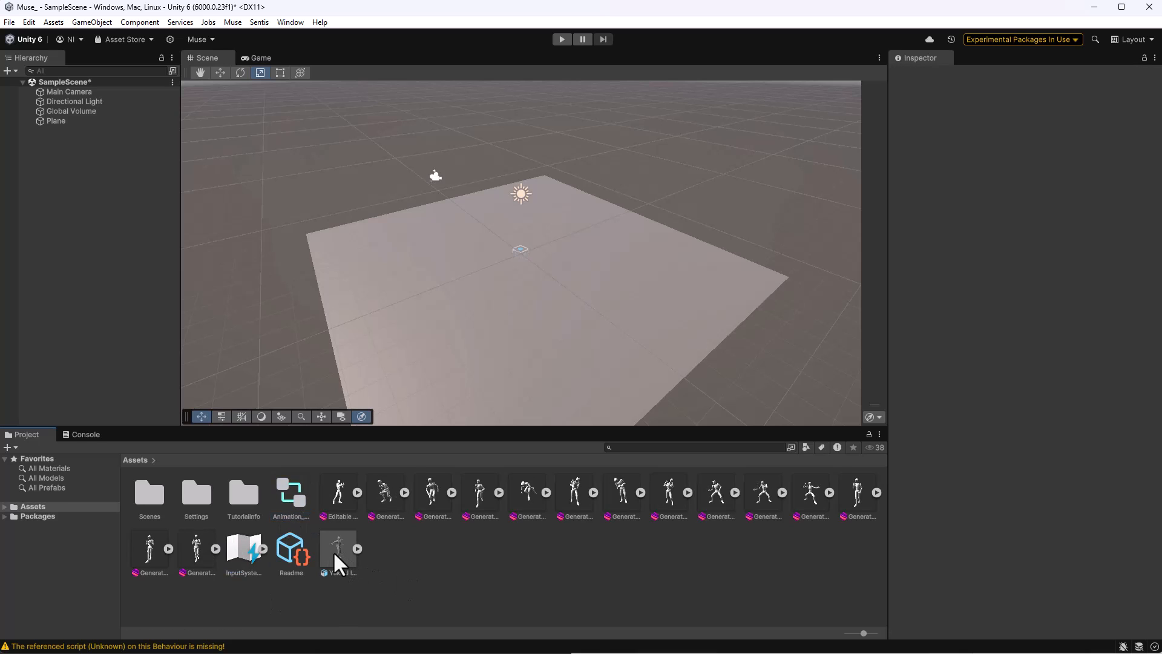
Set the Yaku J Ignite model's rig animation type to Humanoid and apply the import settings.
left_click(334, 552)
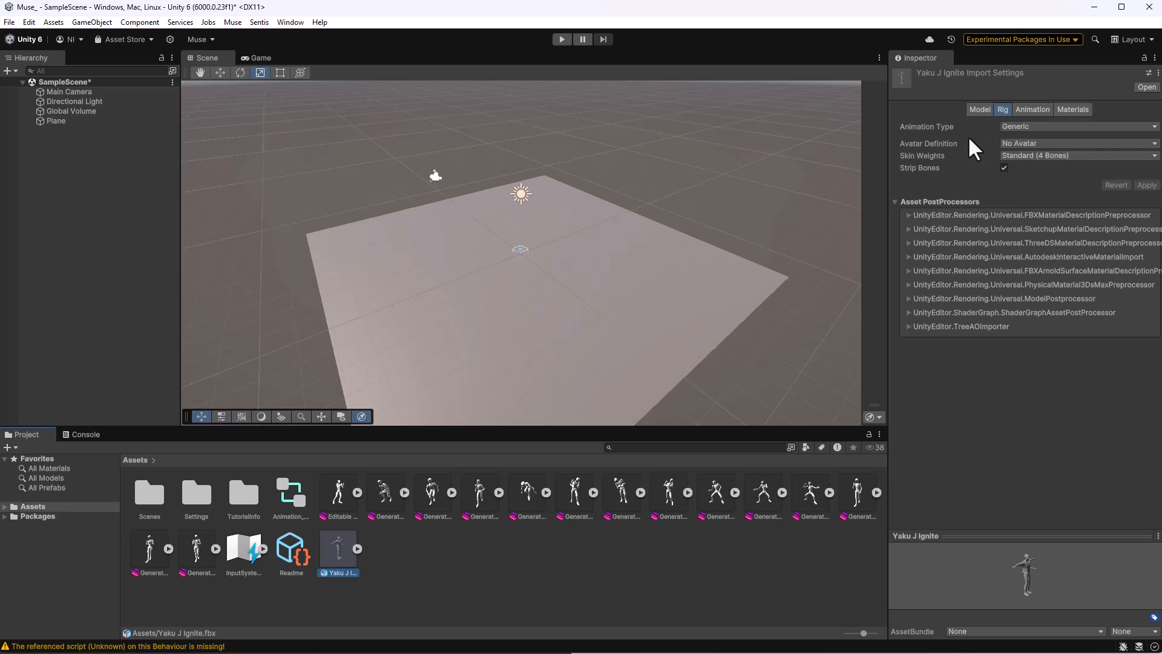
left_click(1016, 128)
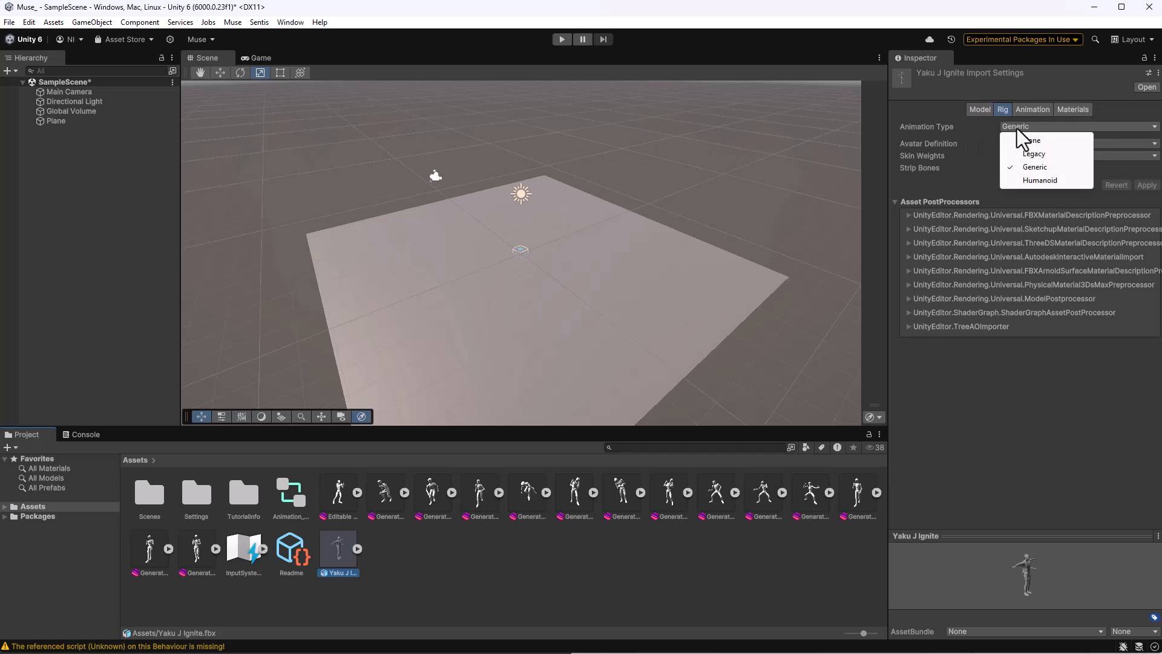
left_click(1037, 182)
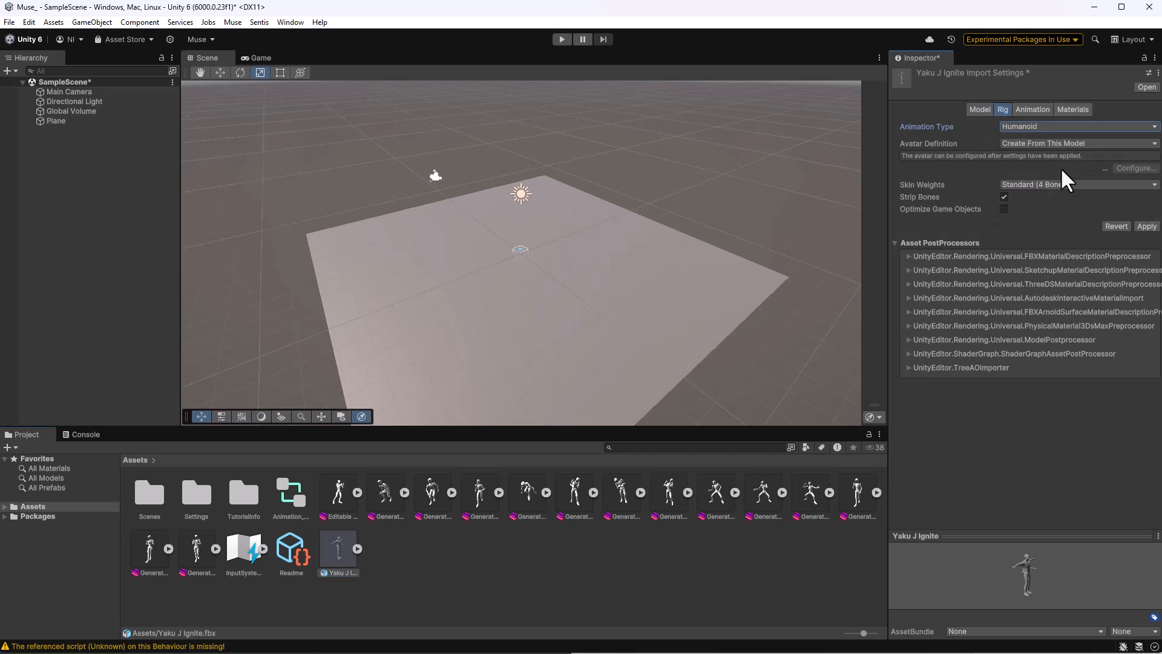
left_click(1147, 227)
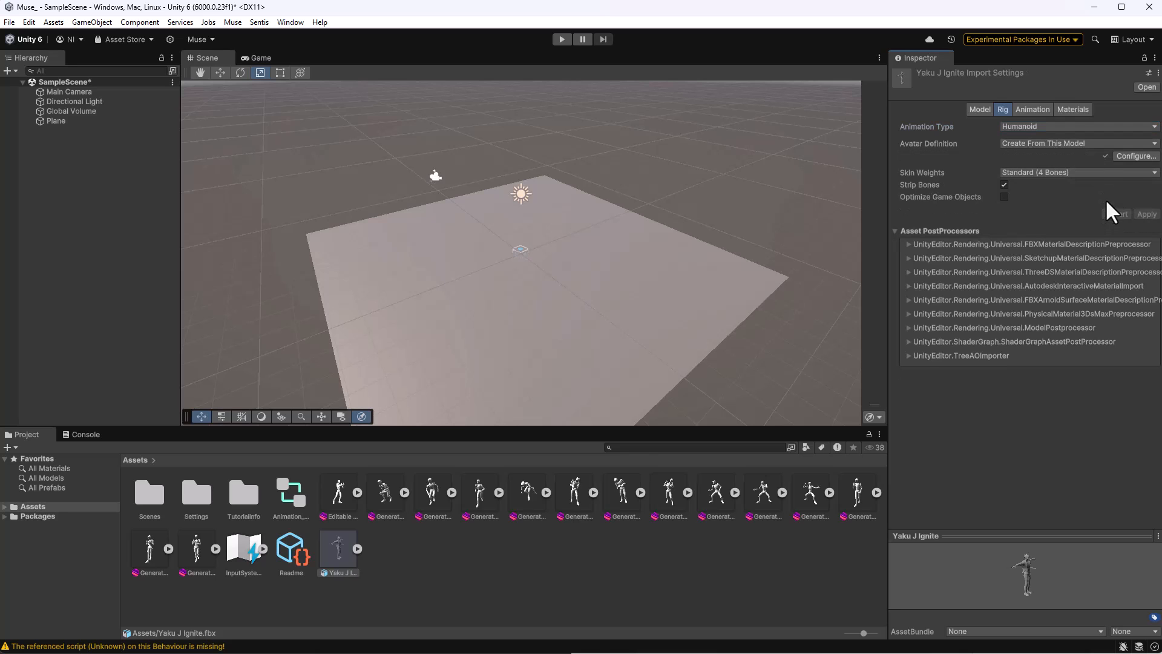
Open the Yaku J Ignite avatar configuration, check the body, head and hand bone mappings, and close it.
left_click(1127, 155)
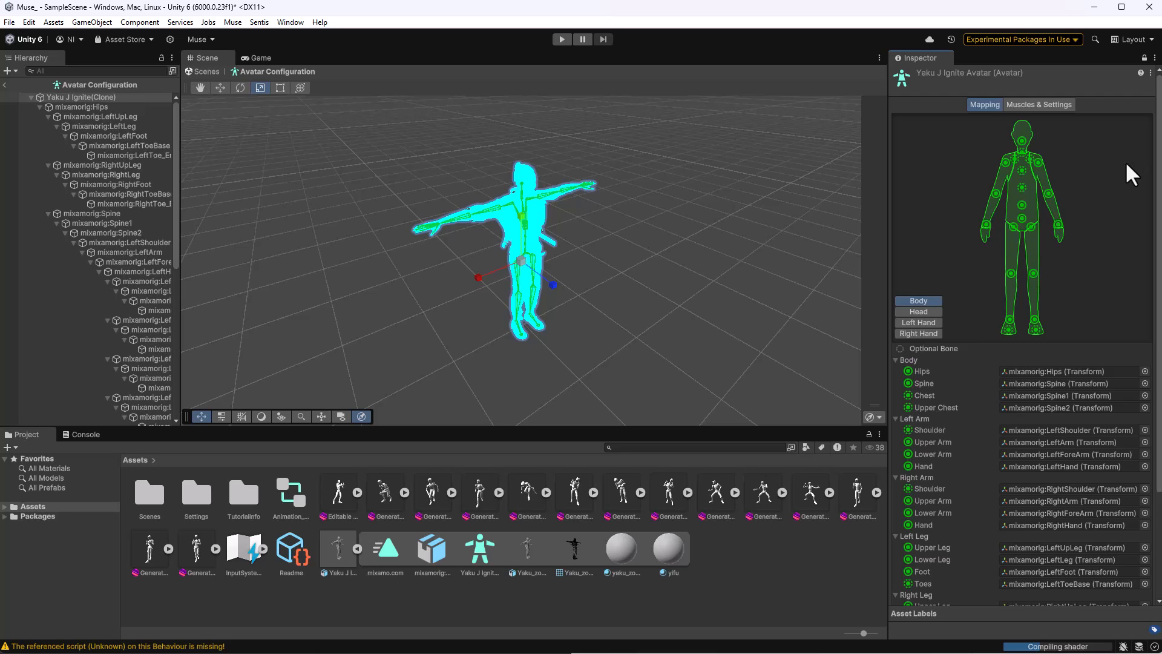
left_click_drag(713, 334, 504, 253, "alt")
scroll(525, 394, "up", 3)
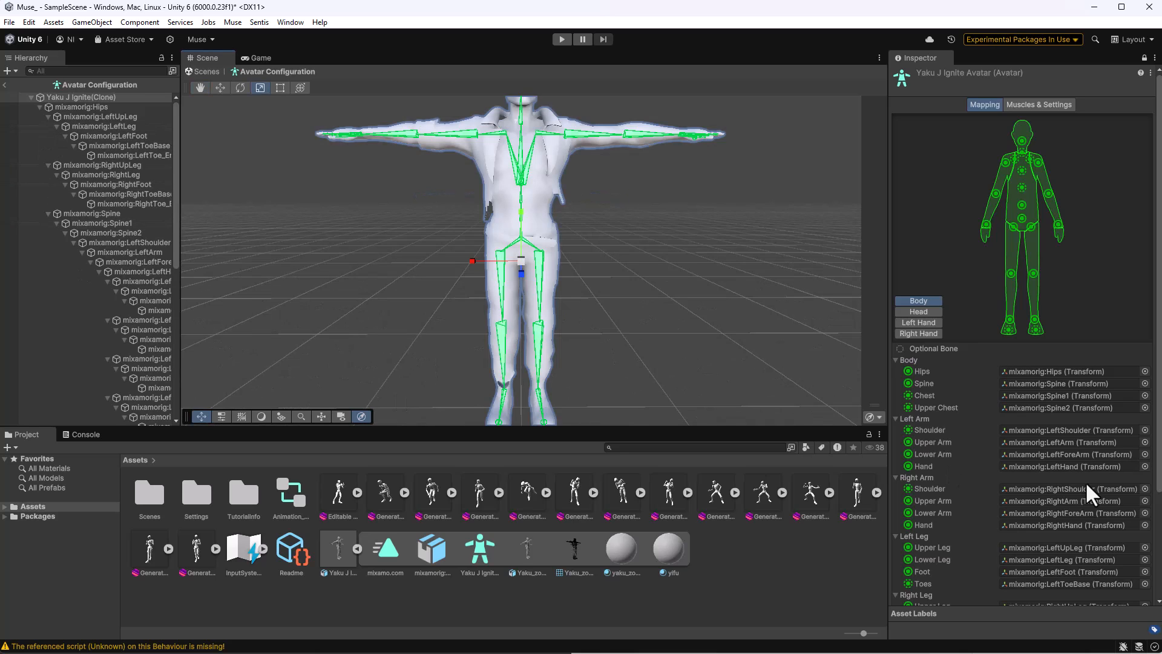
scroll(1045, 517, "down", 2)
scroll(1046, 519, "down", 4)
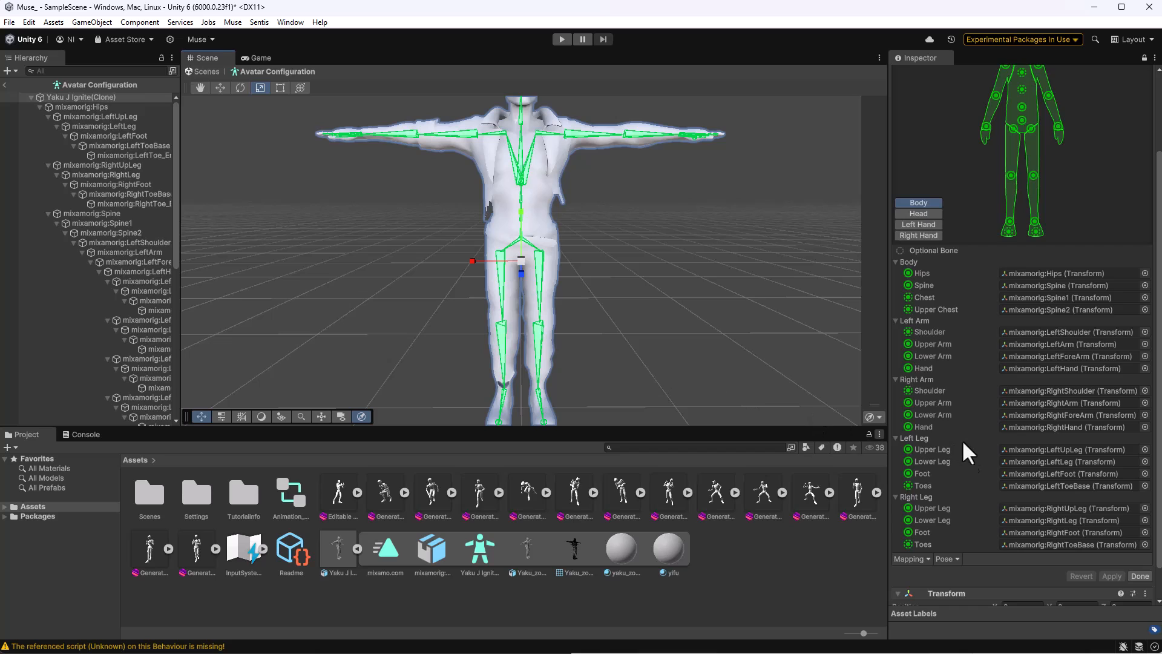
scroll(982, 482, "up", 6)
left_click(924, 310)
left_click(925, 322)
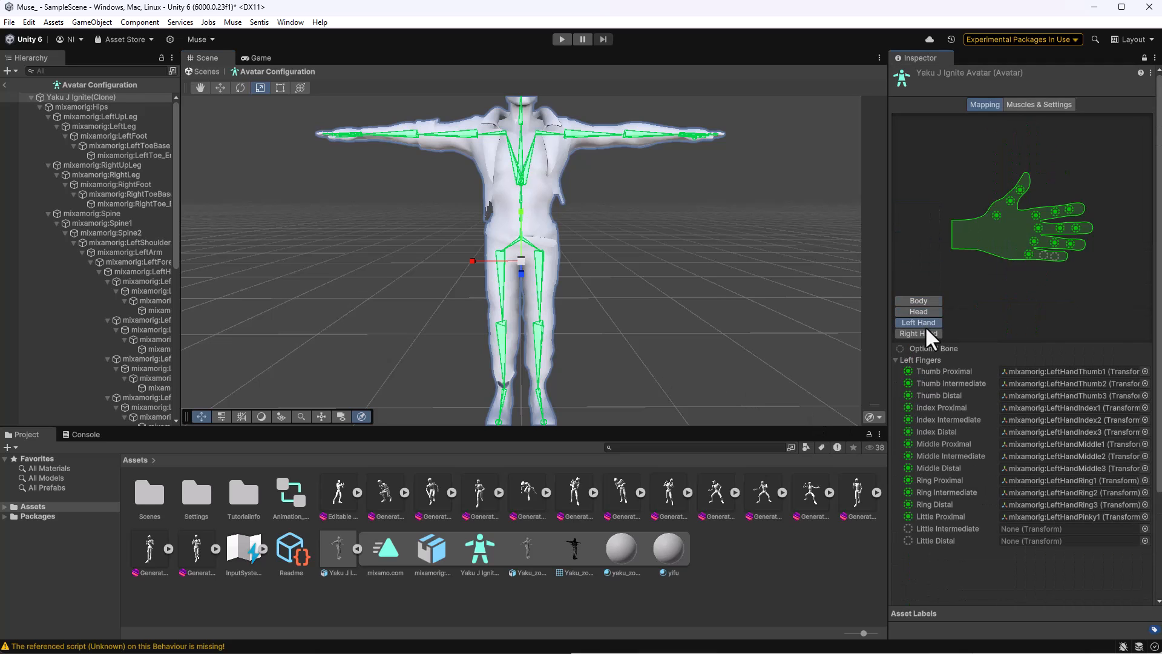
left_click(925, 333)
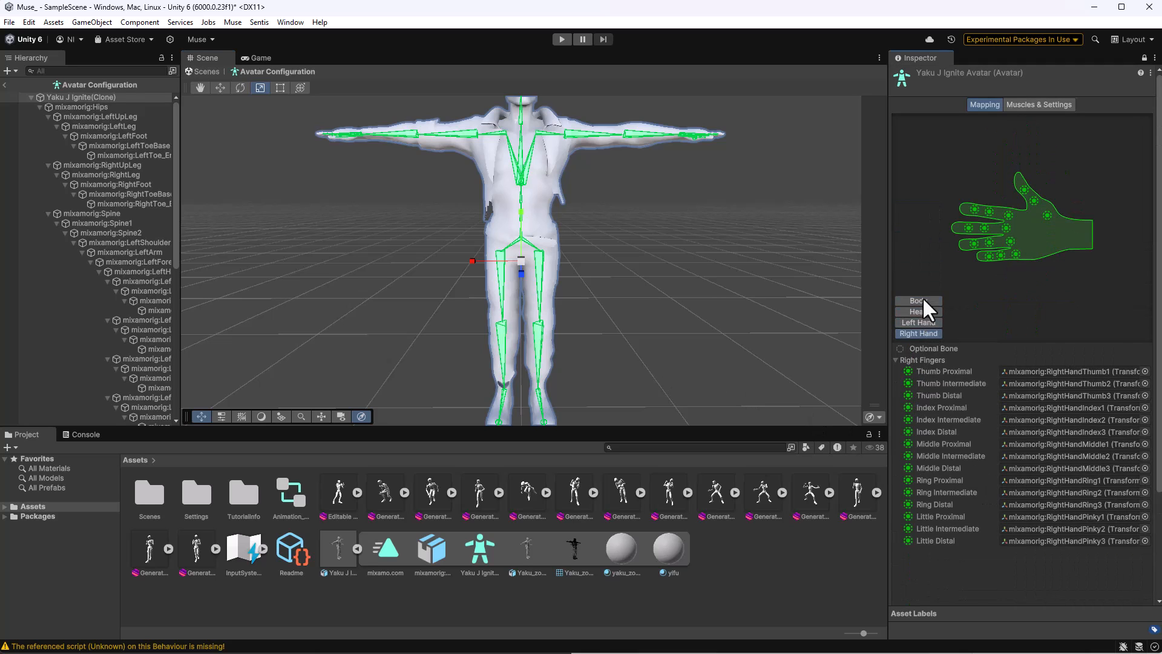
scroll(963, 587, "down", 8)
left_click(1138, 540)
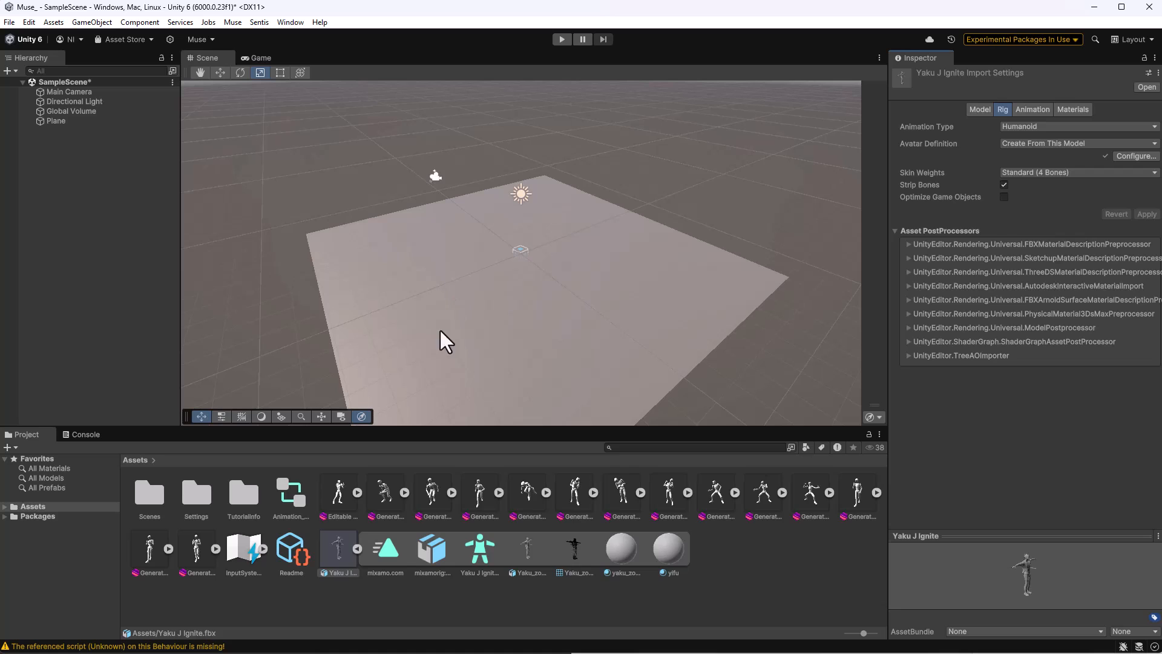
Place the Yaku J Ignite model in the scene and assign Animation_Crtlr as its Animator's controller.
left_click(358, 548)
left_click_drag(333, 550, 76, 172)
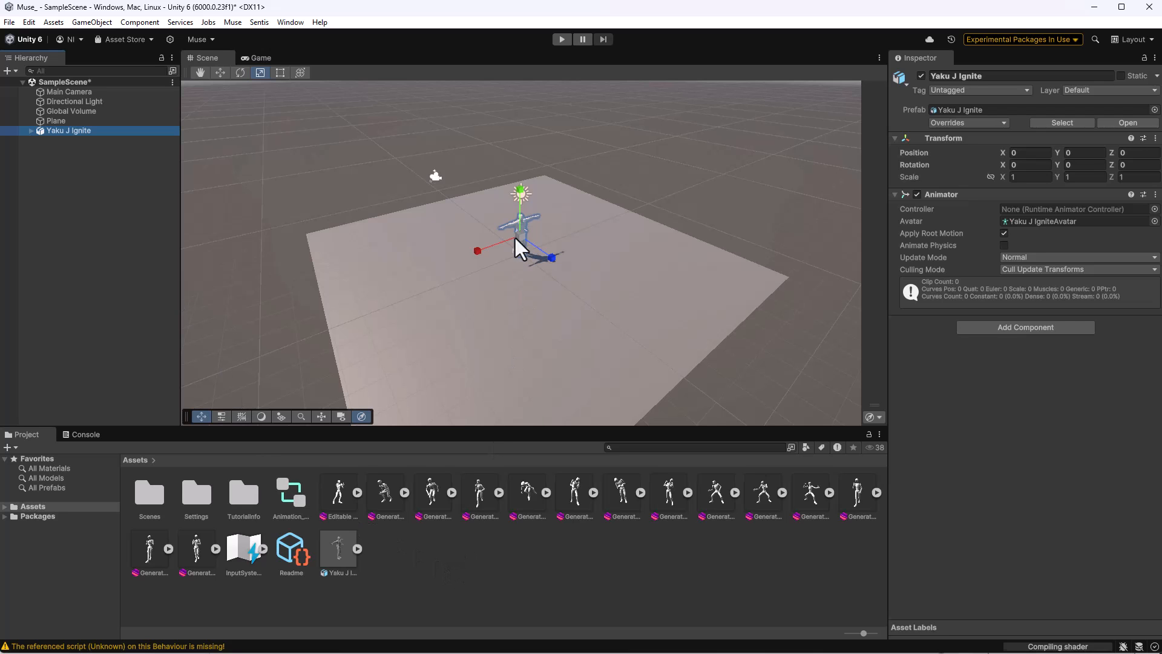
scroll(513, 218, "up", 5)
scroll(513, 216, "up", 3)
left_click_drag(519, 259, 565, 270, "alt")
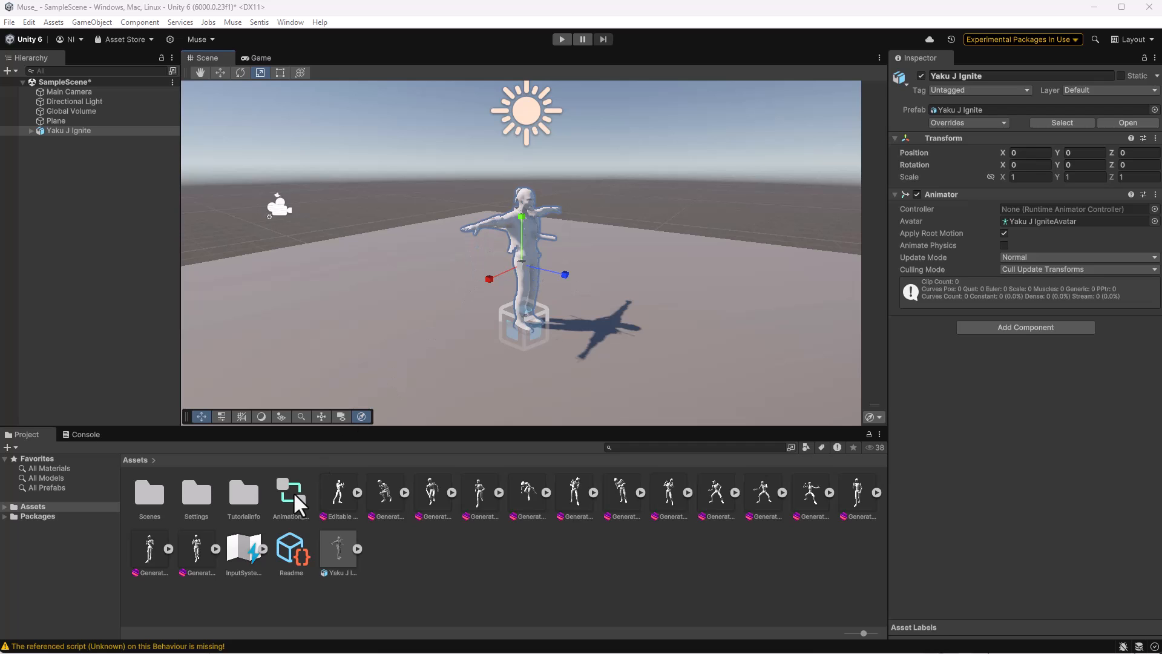
left_click_drag(293, 509, 1044, 210)
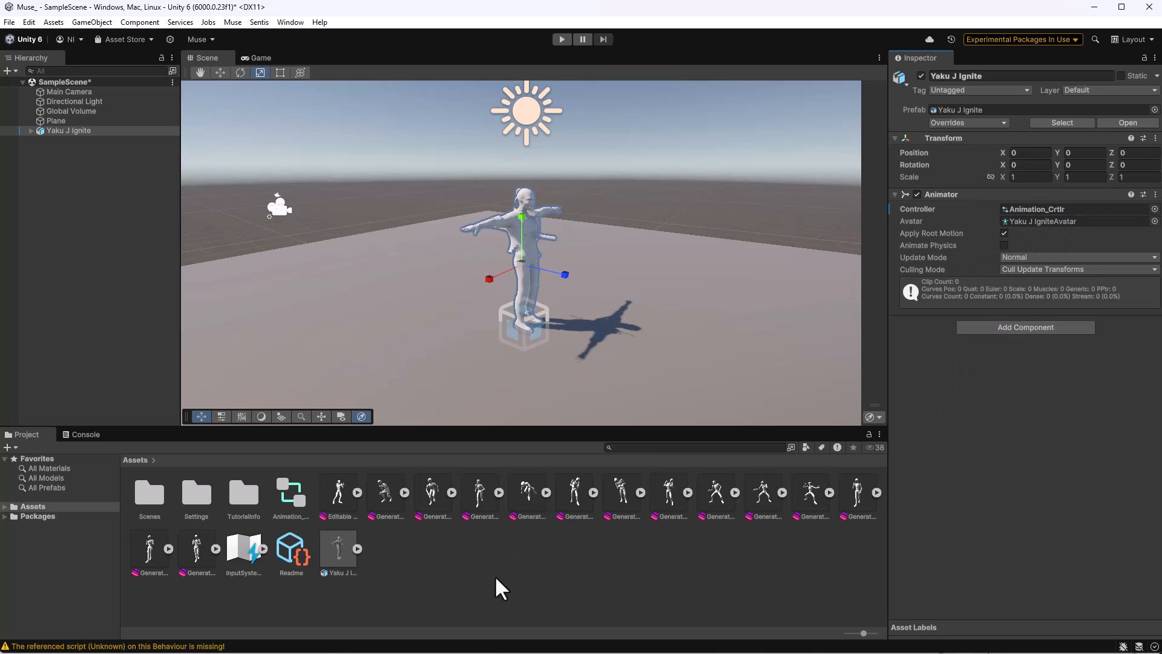
Open Animation_Crtlr and add the Editable Take 0 animation clip as its default state.
double_click(296, 500)
left_click(333, 509)
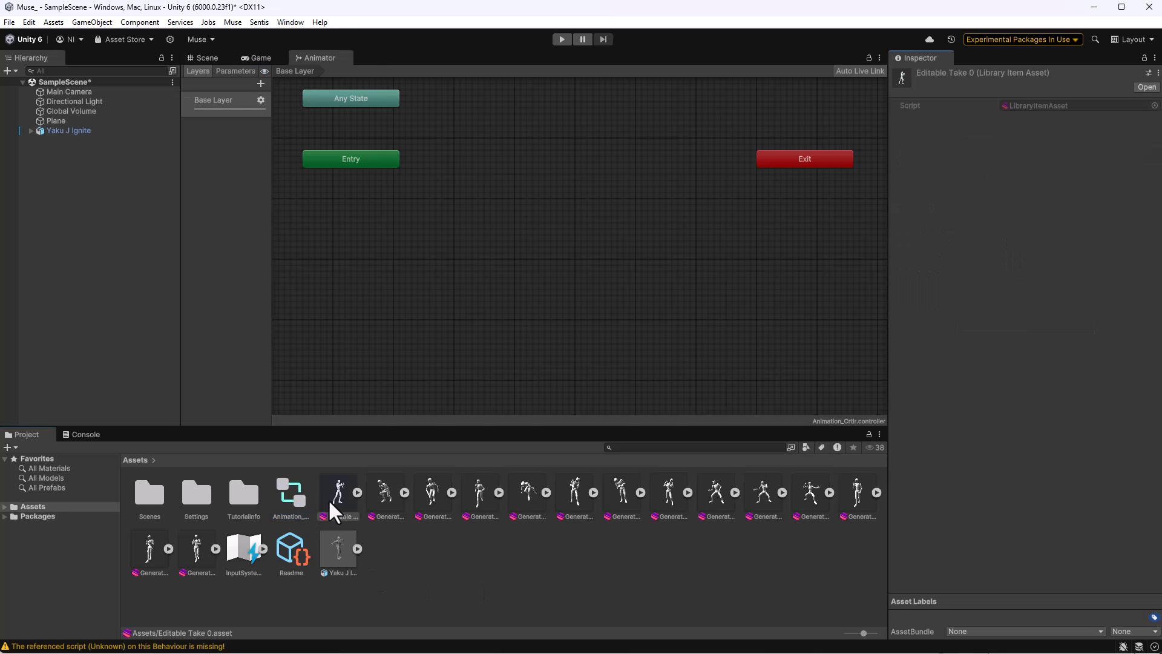
left_click(359, 492)
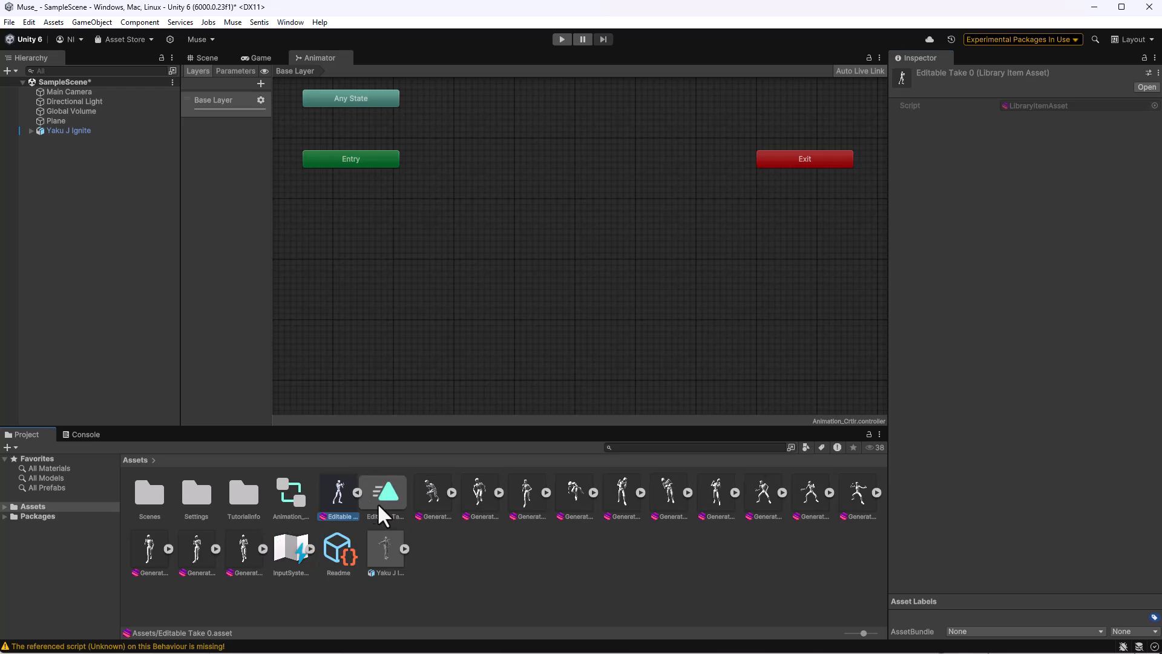
left_click_drag(384, 495, 330, 264)
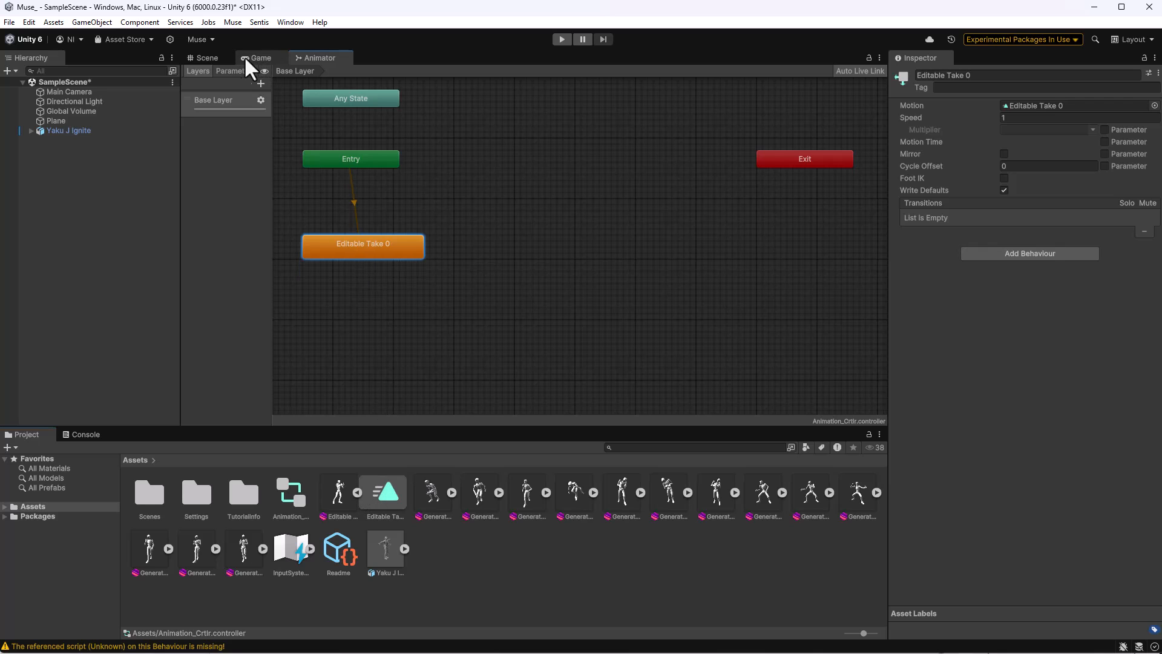
Rotate Yaku J Ignite to about 199° around the Y axis, and test its animation in Play mode.
left_click(203, 58)
left_click(69, 130)
key("e")
left_click_drag(567, 266, 463, 271)
left_click_drag(572, 257, 617, 291, "alt")
scroll(593, 303, "down", 4)
left_click(562, 39)
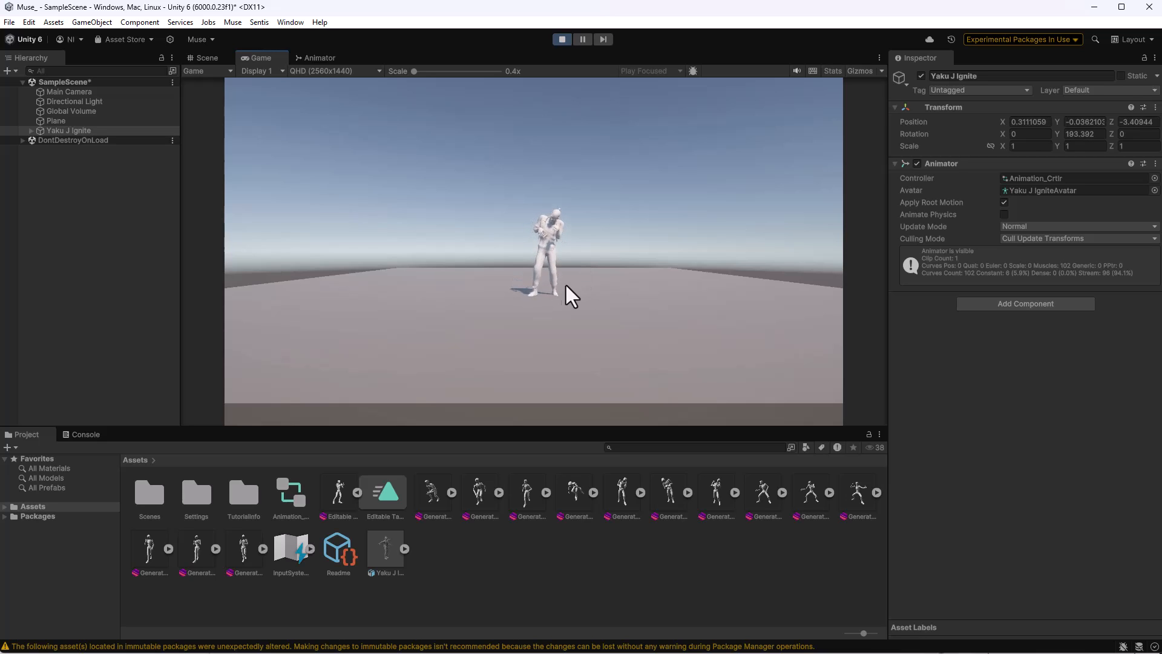
left_click(562, 39)
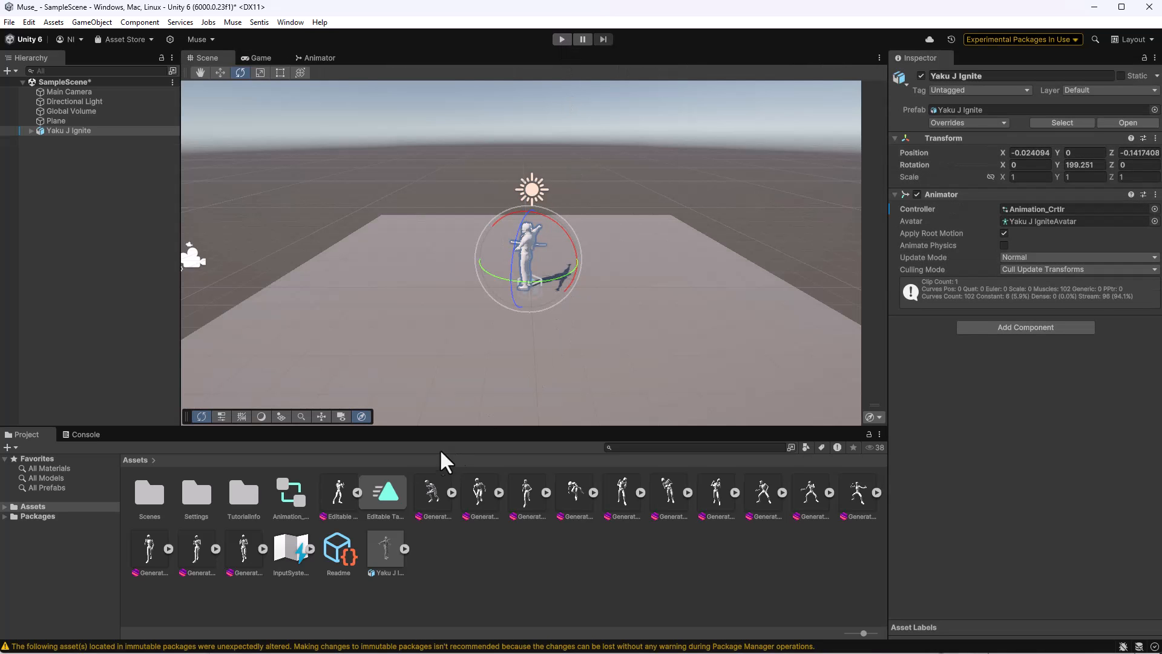
Add the Generated Take 0 clip to the Animation_Crtlr graph and create a transition to it from Editable Take 0.
left_click(314, 57)
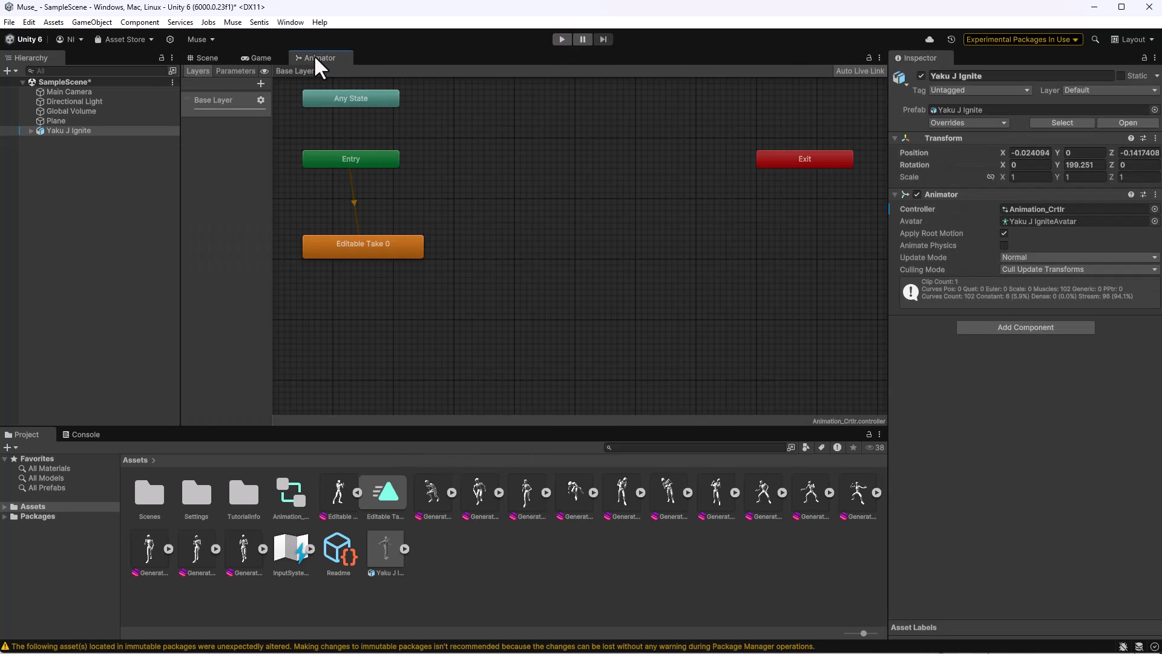
left_click(445, 507)
left_click(452, 492)
left_click_drag(496, 499, 498, 198)
right_click(387, 220)
left_click(411, 229)
left_click(569, 208)
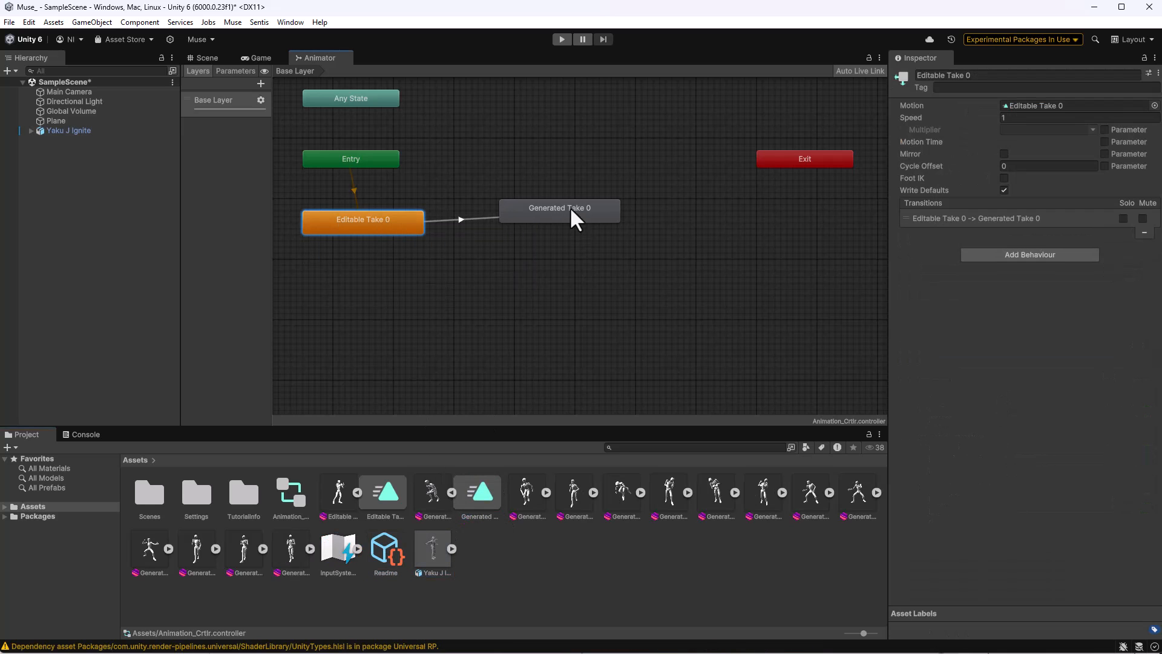
Add the Generated Take 9 clip as a state and create a transition to it from Generated Take 0.
left_click_drag(569, 208, 402, 292)
left_click(168, 548)
left_click_drag(195, 548, 513, 250)
right_click(402, 296)
left_click(427, 304)
left_click(578, 260)
Test the chained character animations in Play mode, stop playback and return to the scene view.
left_click(562, 40)
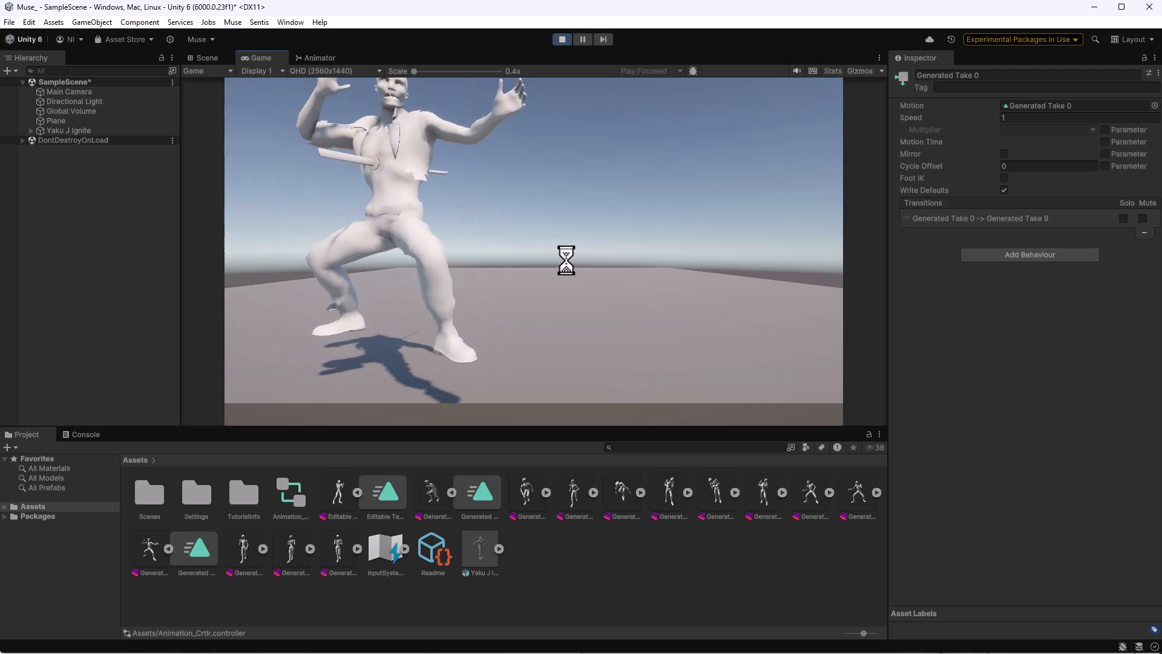
left_click(561, 39)
left_click(205, 58)
Raise the Main Camera higher above the plane and activate the Rotate tool for it.
left_click_drag(599, 305, 451, 288, "alt")
left_click(309, 219)
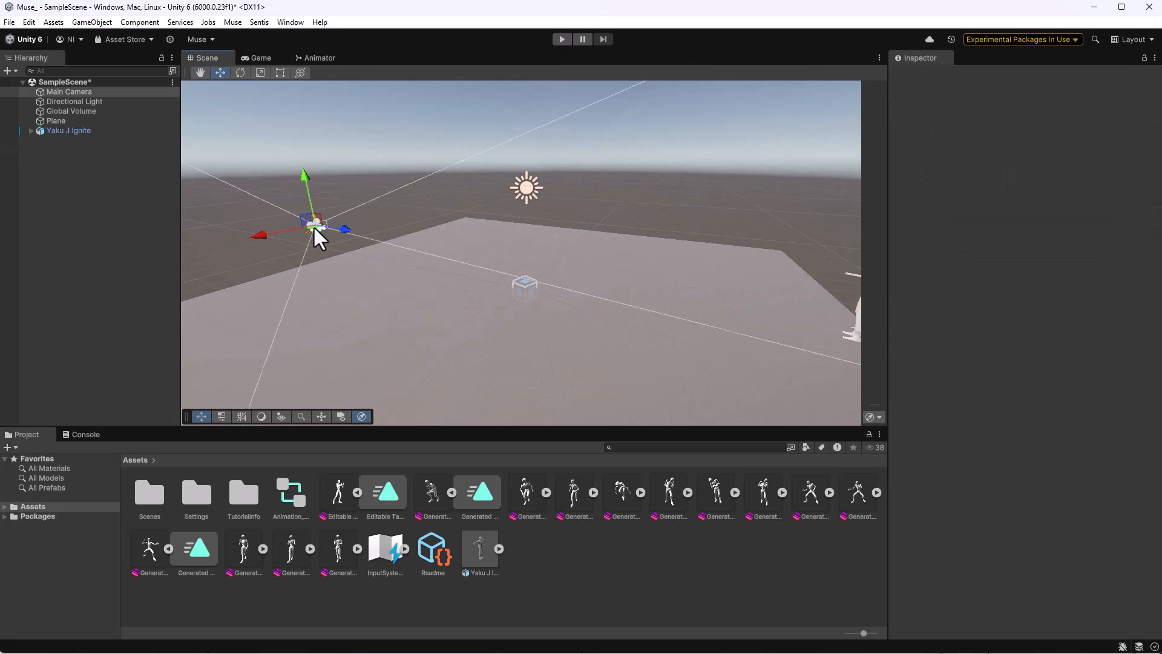
left_click(314, 227)
left_click_drag(299, 183, 290, 102)
right_click_drag(406, 278, 387, 251, "alt")
left_click_drag(387, 252, 518, 235, "alt")
left_click(241, 72)
left_click_drag(376, 200, 219, 201, "alt")
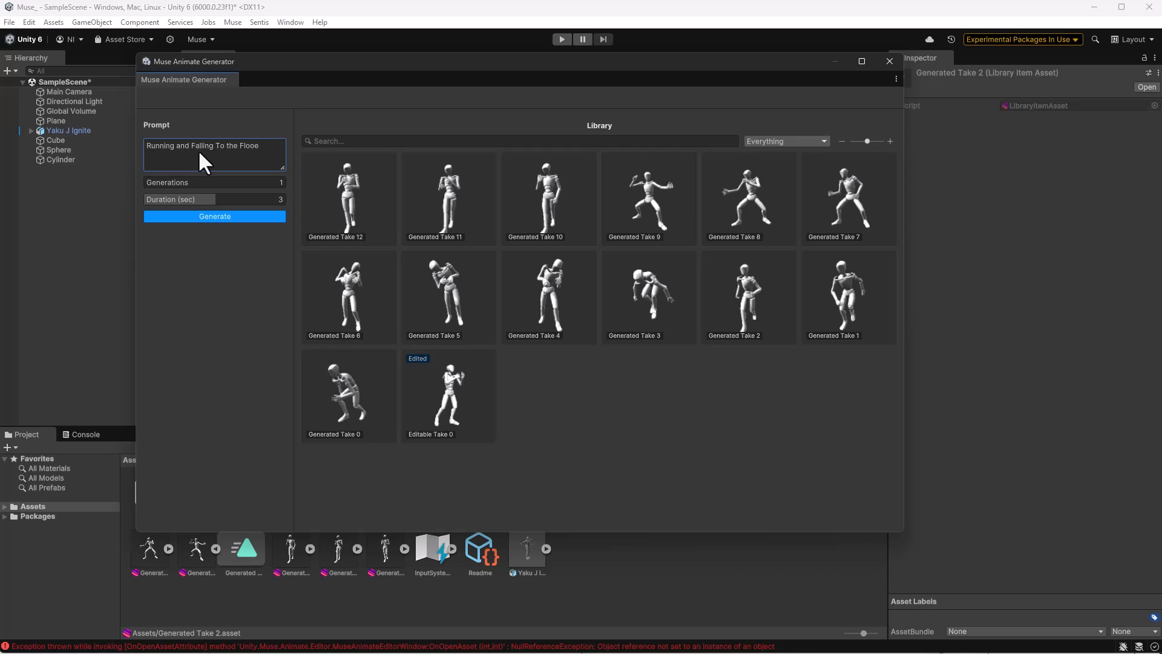
Generate a 3-second animation from the prompt "Running and Falling To the Flooe", preview the new take, and return to the library.
key("Return")
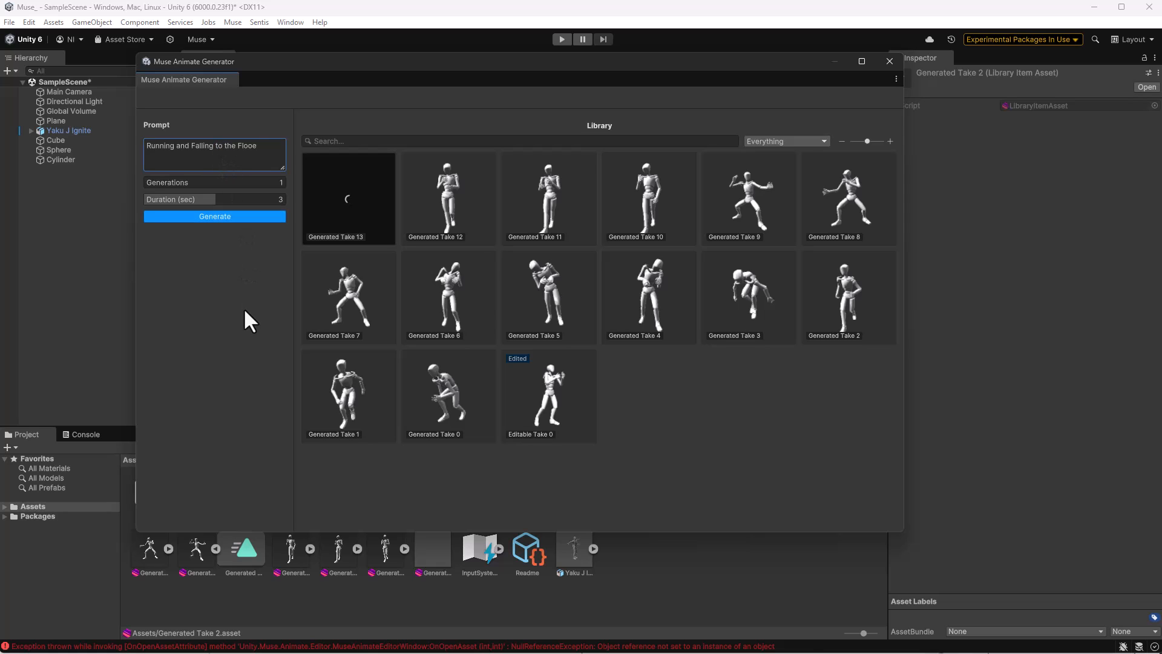
left_click(337, 195)
left_click(335, 192)
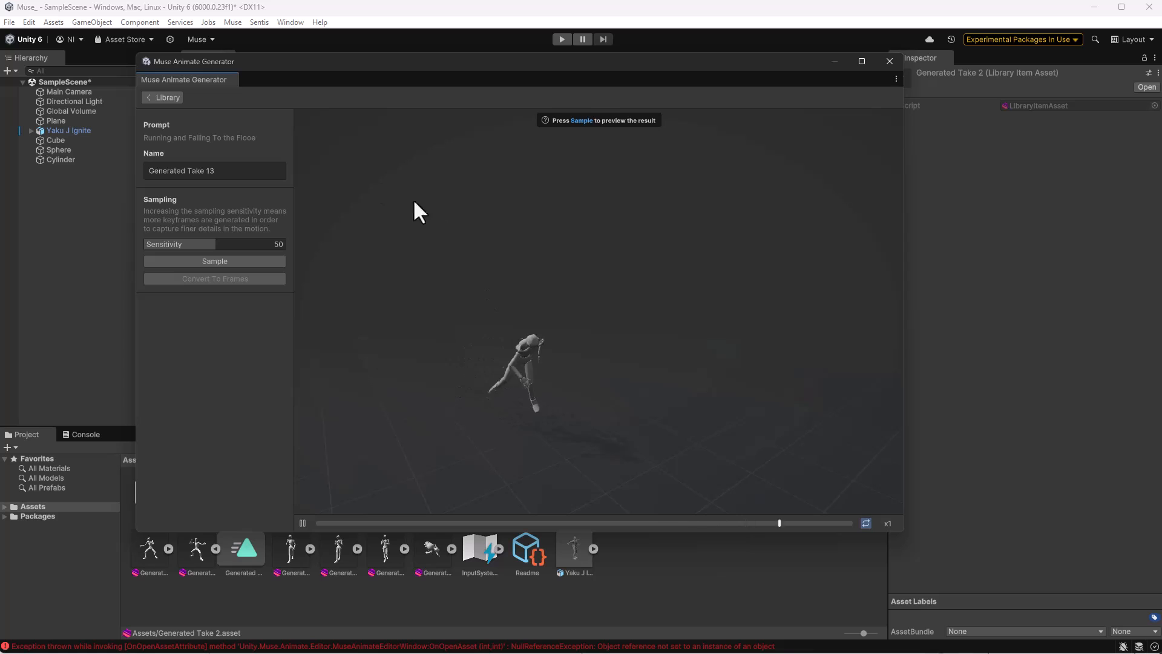
left_click(162, 98)
Generate an animation from the prompt "Running and Jumping" and open the new take for preview.
double_click(269, 157)
left_click(267, 153)
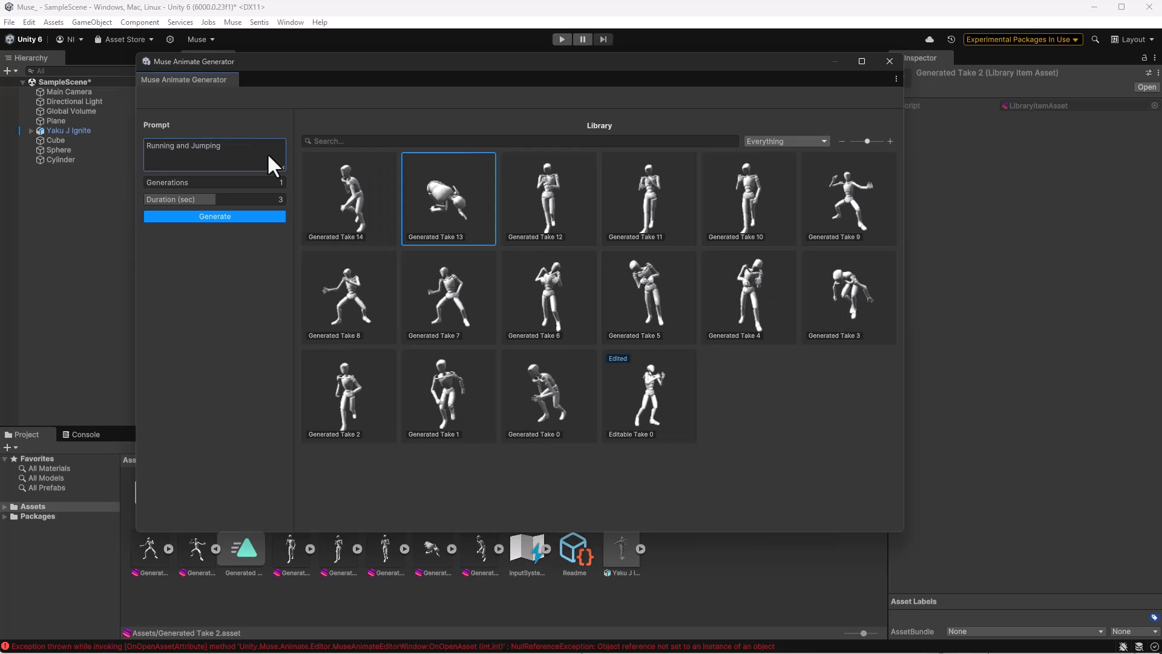
double_click(365, 197)
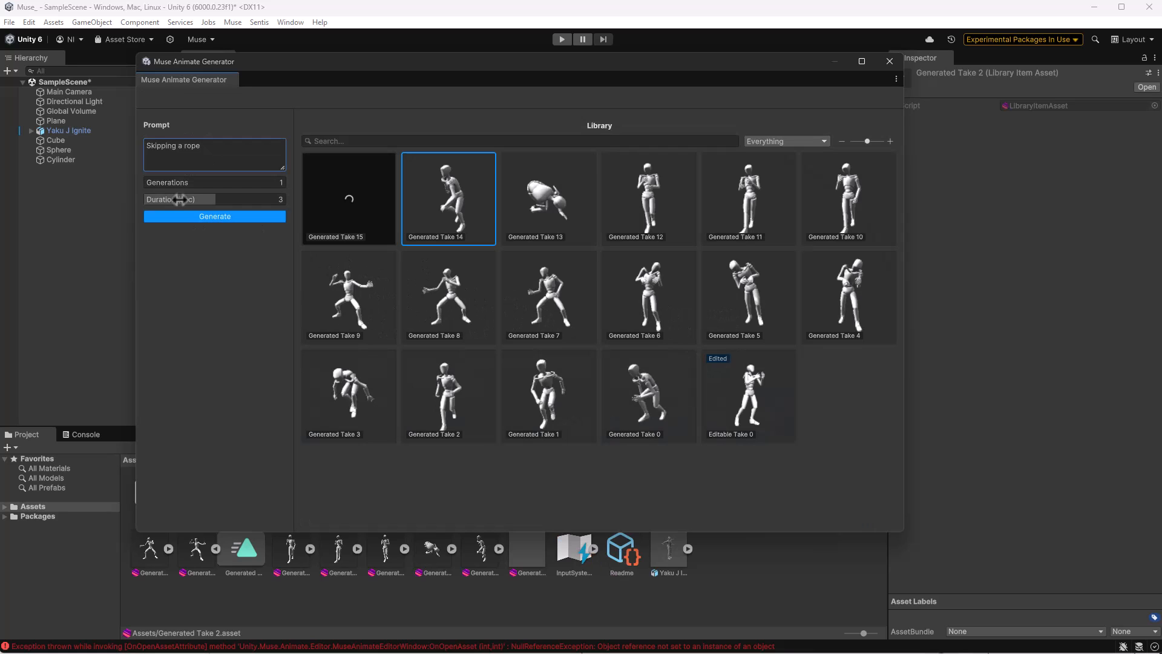
Open the "Skipping a rope" take, sample it at sensitivity 100 and convert it to editable frames.
double_click(329, 205)
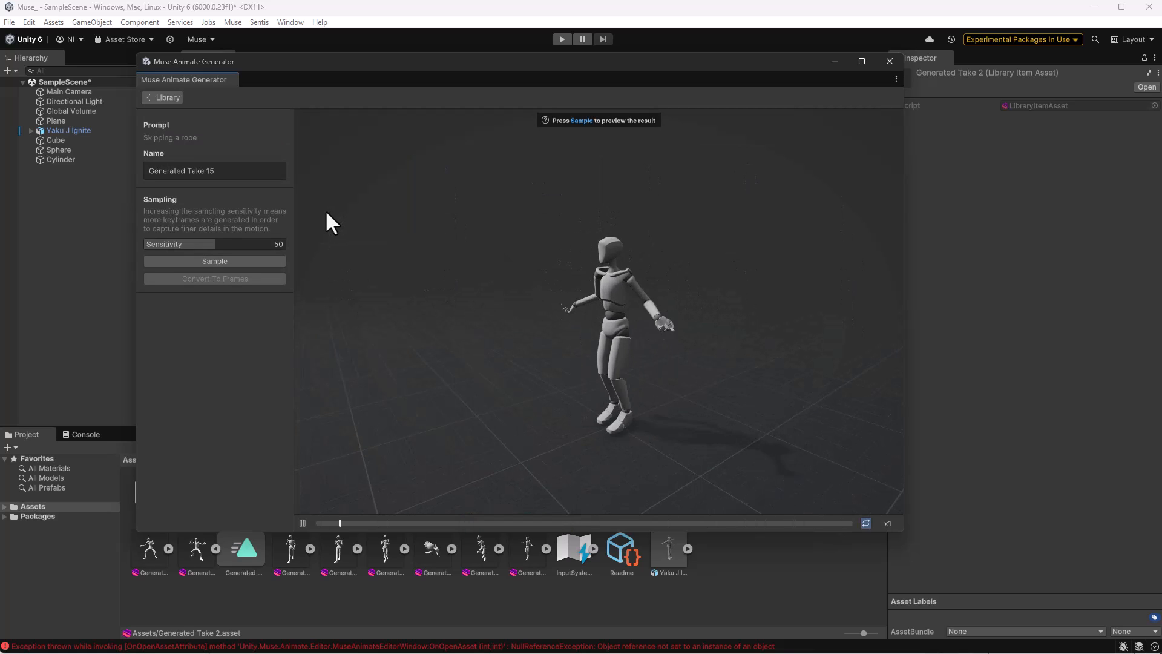
left_click_drag(242, 243, 303, 239)
left_click(203, 265)
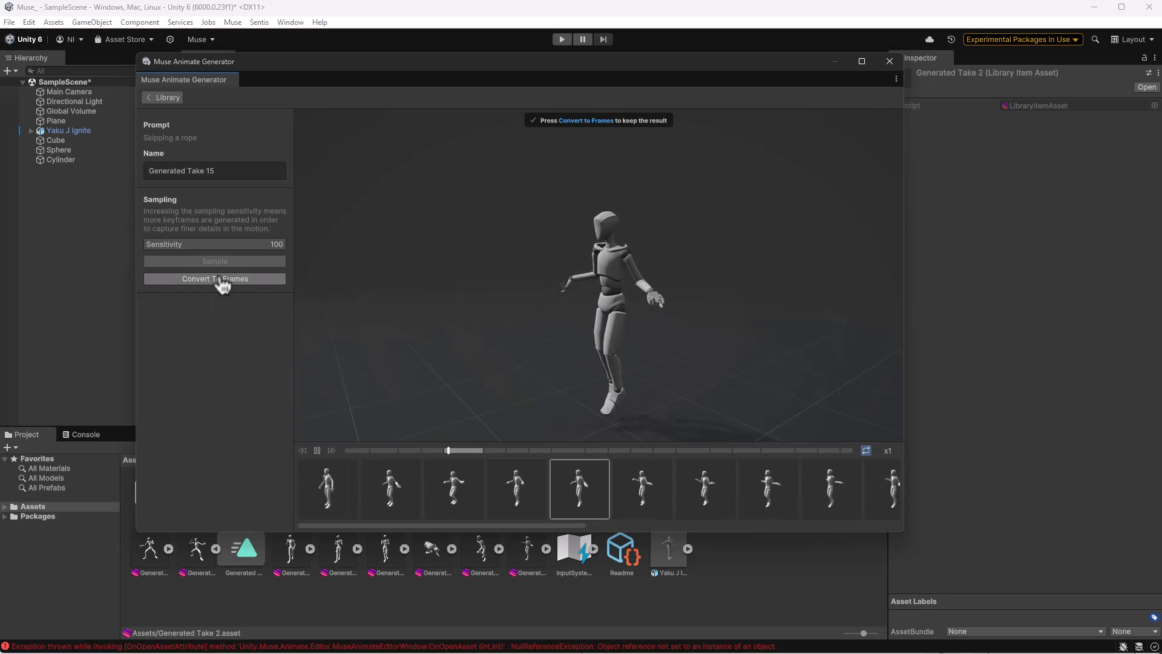
left_click(223, 280)
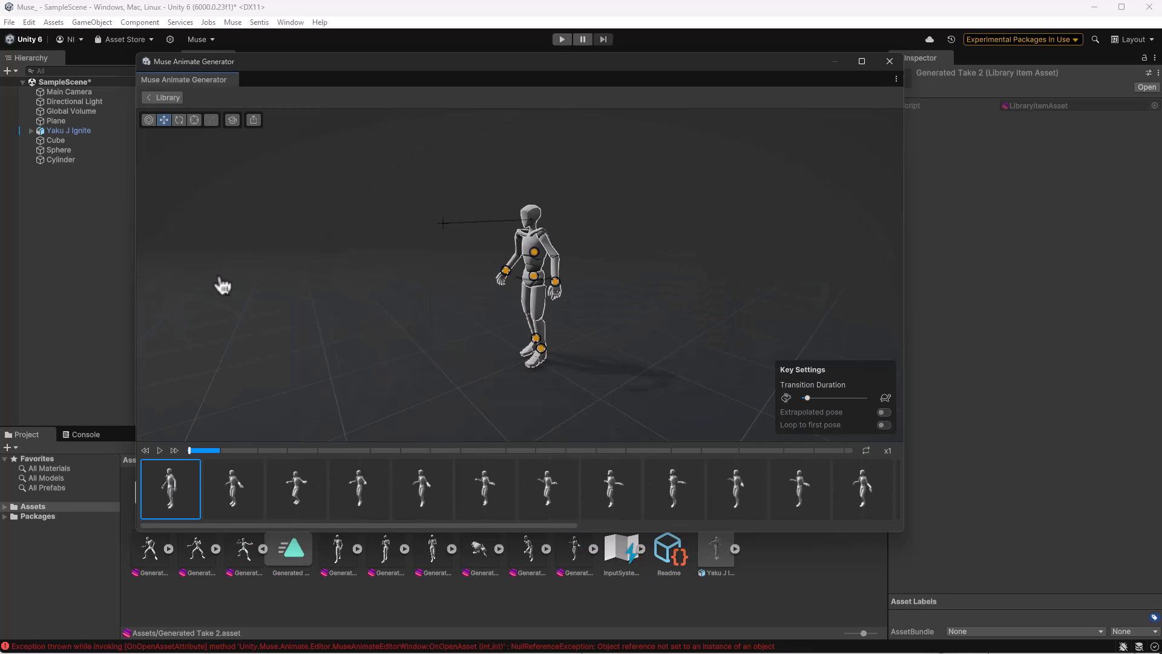
Open a new Muse texture generator and generate four textures from the prompt "Concrete wall".
left_click(236, 23)
mouse_move(253, 28)
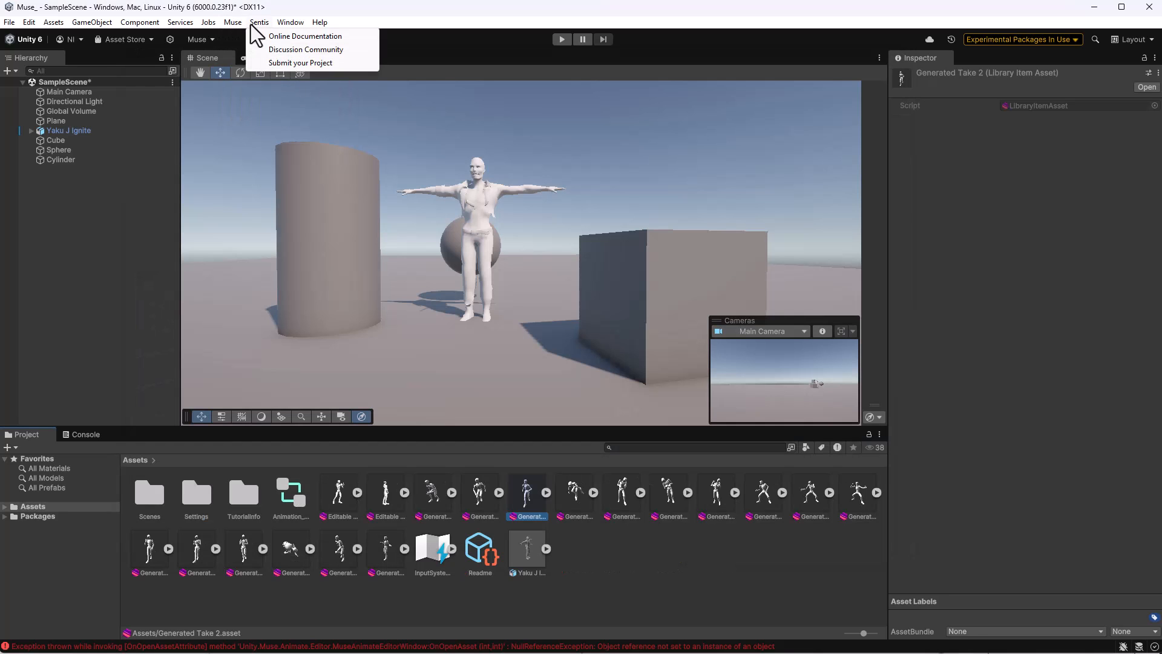
left_click(285, 83)
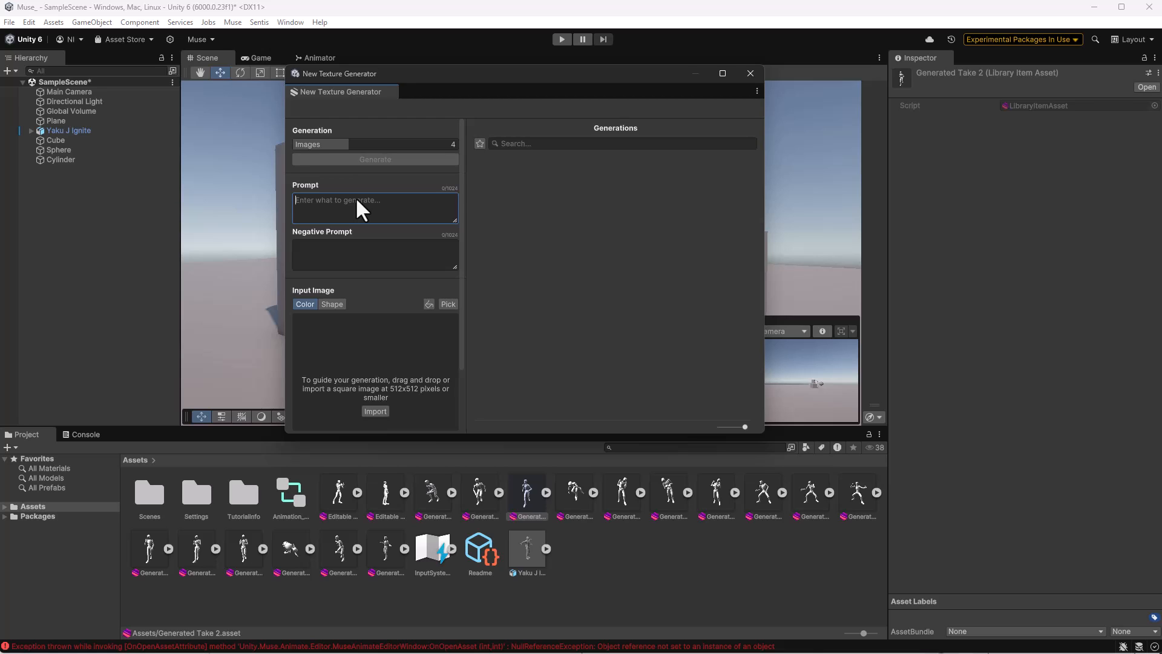
type("Concrete wall")
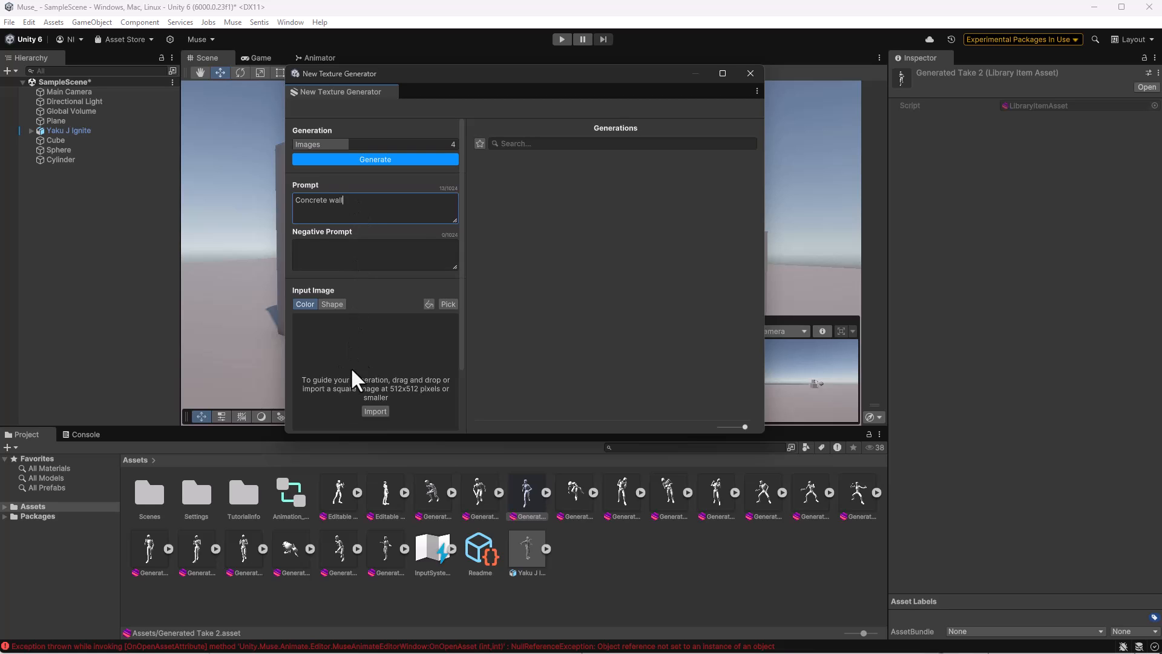
scroll(357, 366, "down", 2)
scroll(369, 361, "up", 2)
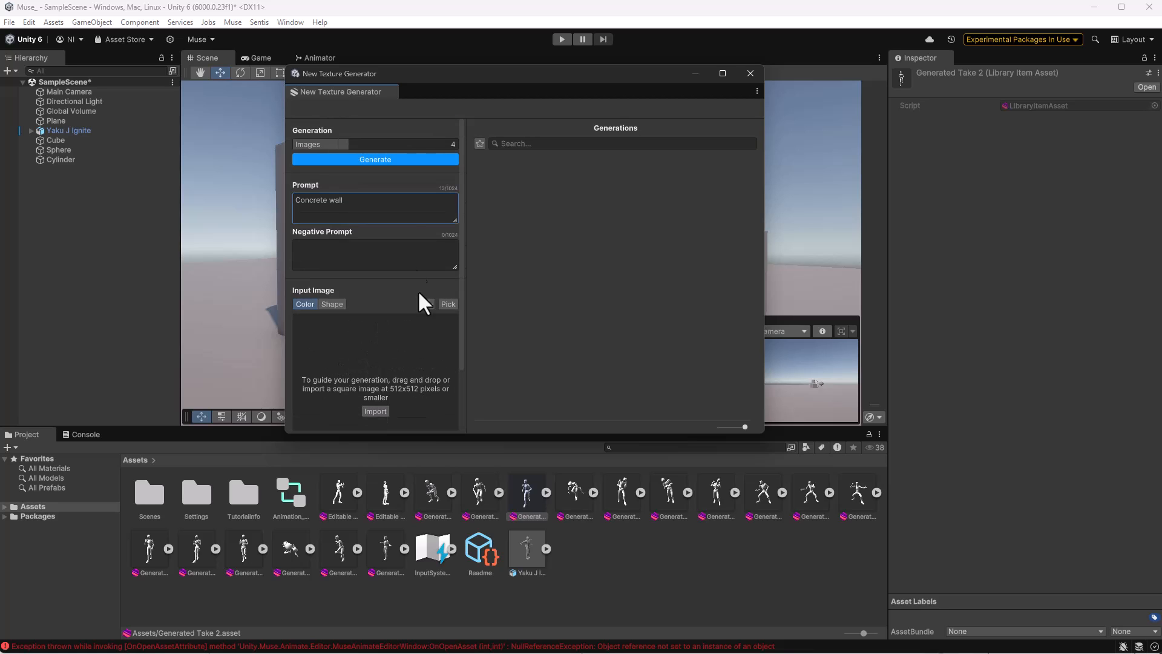
left_click(375, 159)
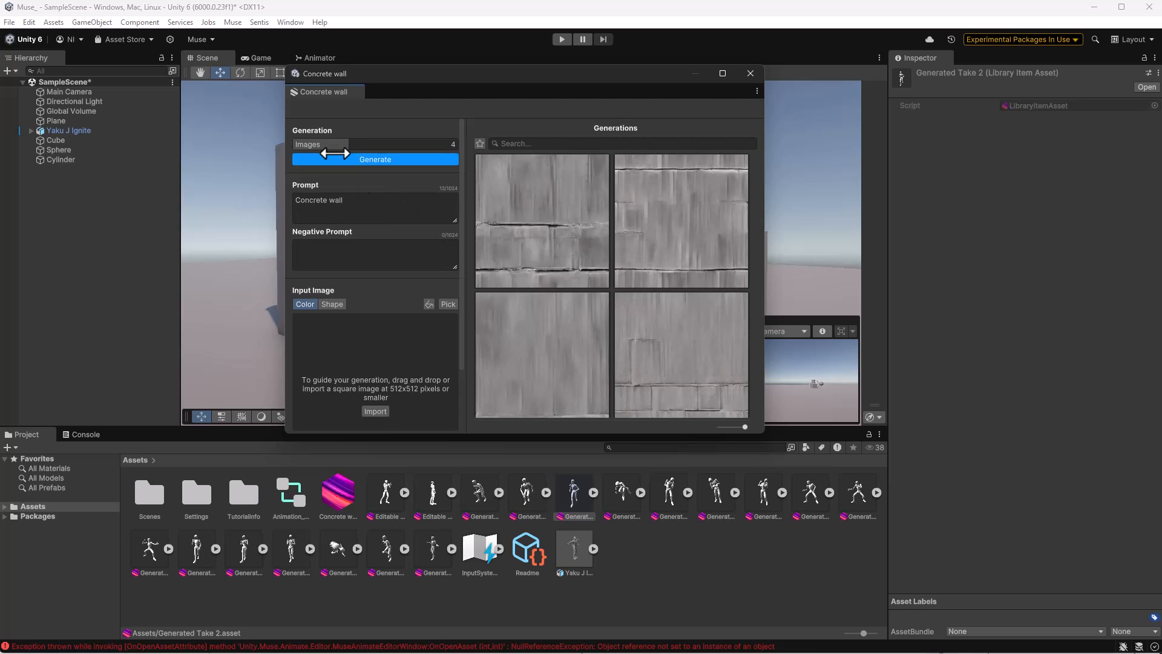
Replace the texture prompt with "Red brick wall" and generate four textures.
left_click(376, 206)
key("BackSpace")
type("Brick Wall")
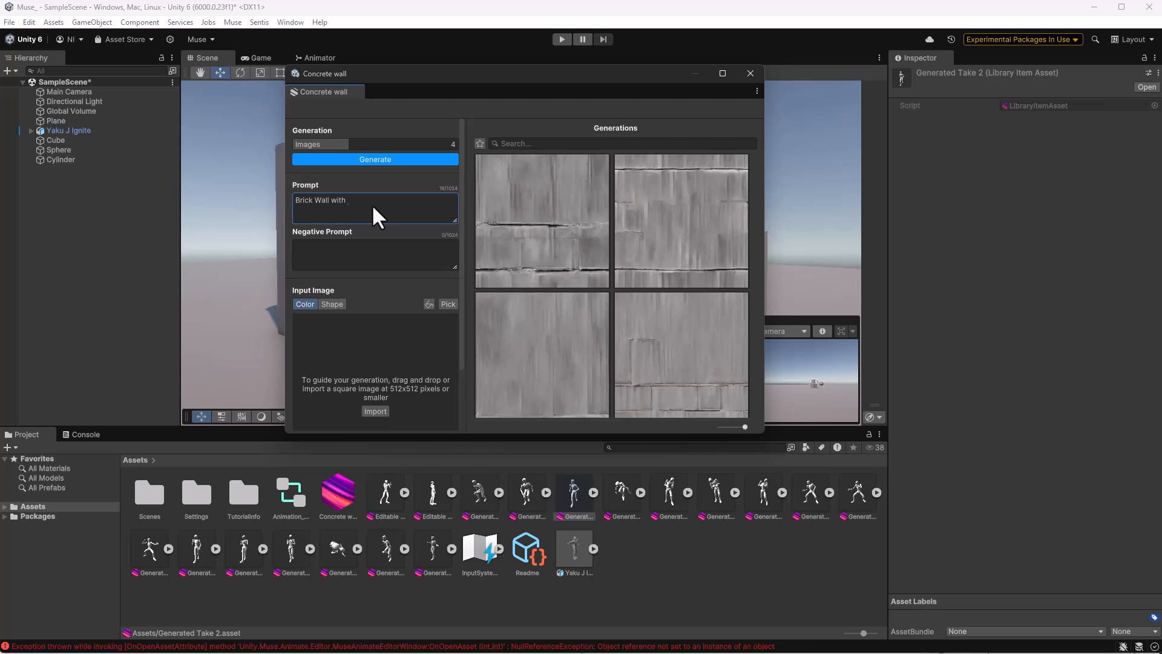
type("with re")
key("ctrl+a")
type("Red brick wall")
key("Return")
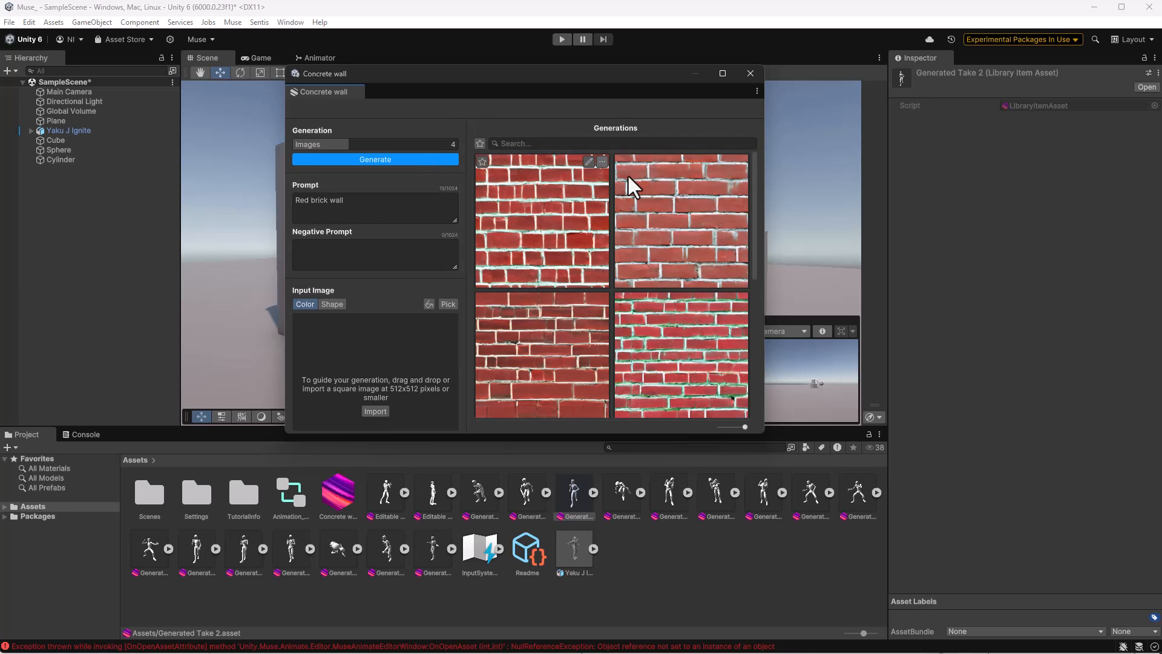
Open the second red brick texture, mask a small spot on a lower brick, and generate four refinements.
double_click(687, 236)
left_click_drag(740, 449, 732, 445)
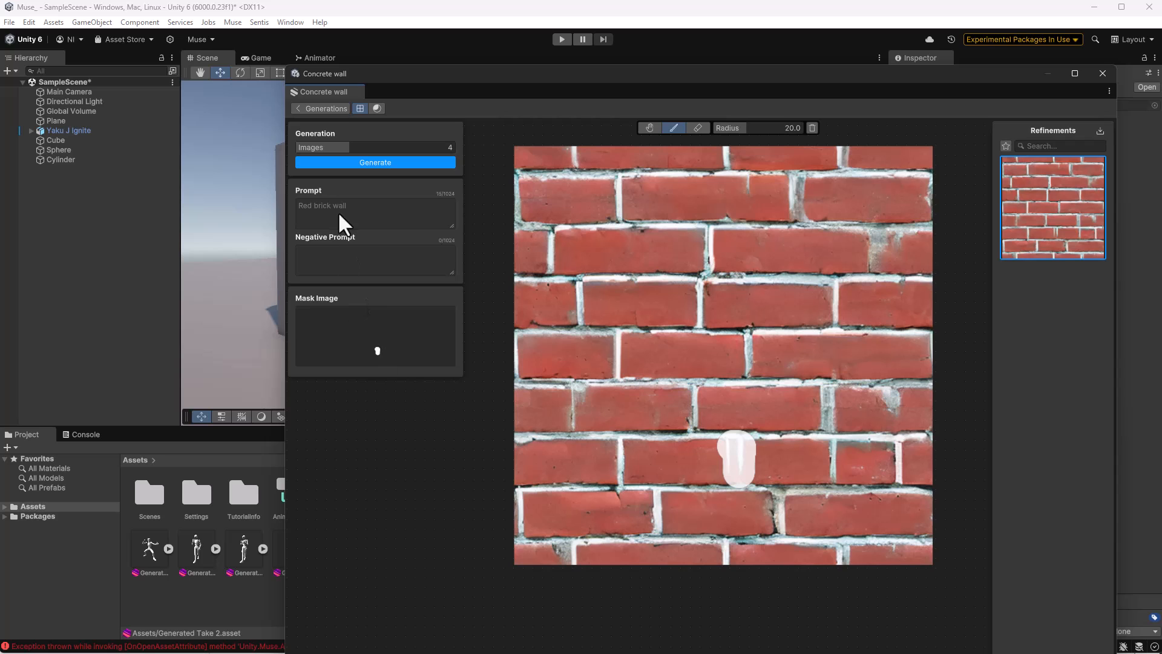
left_click(397, 164)
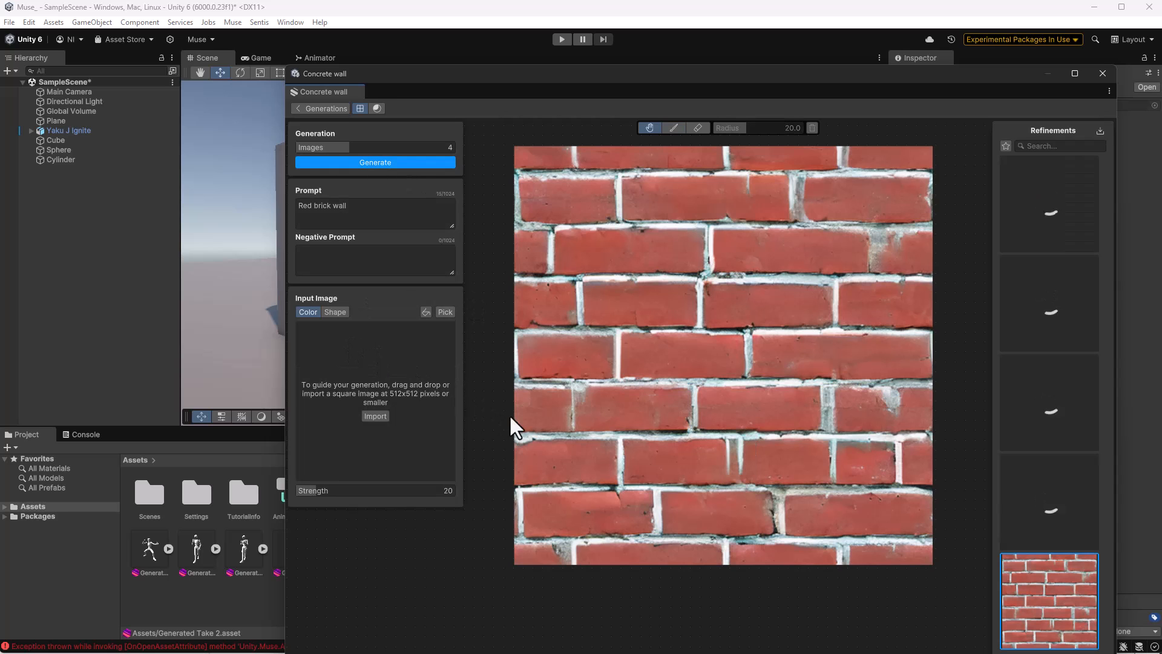
left_click(1056, 511)
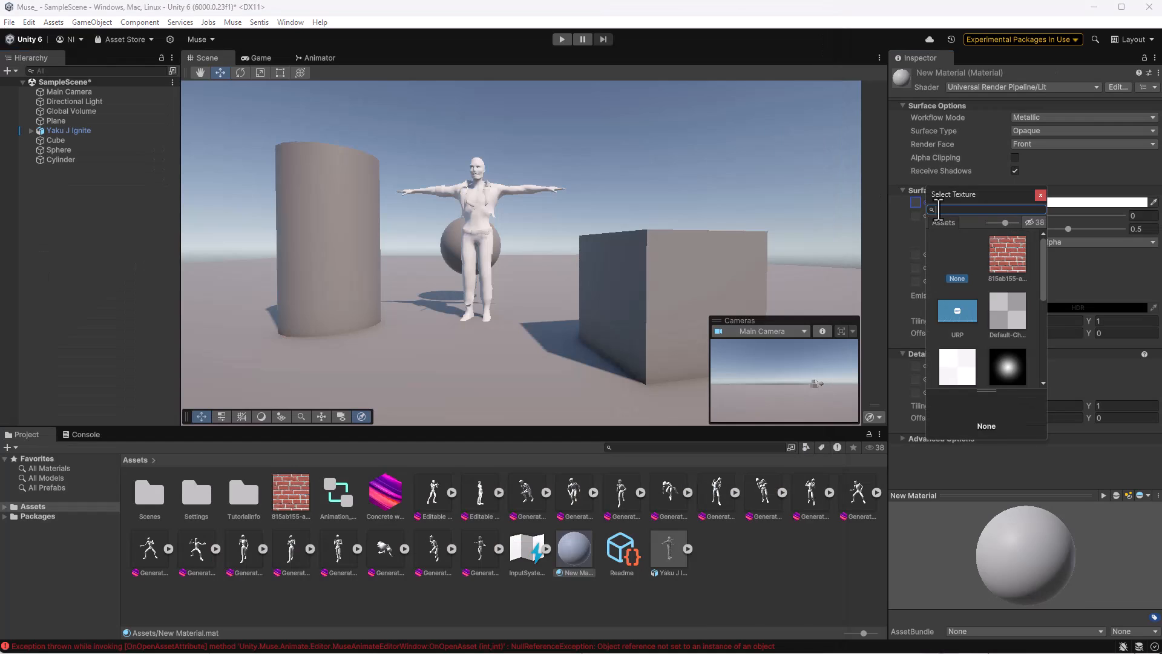
Assign the exported brick texture as New Material's base map and apply the material to the cube.
left_click(1008, 258)
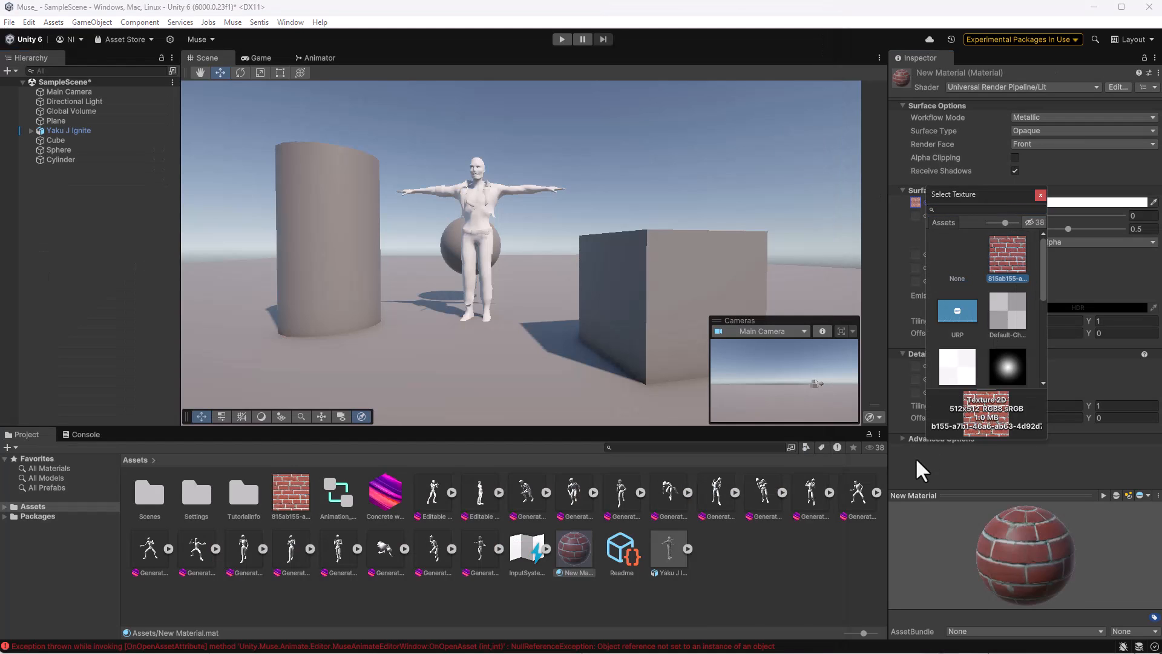
double_click(1014, 258)
left_click(586, 584)
left_click_drag(576, 546, 649, 307)
mouse_move(638, 381)
left_mouse_down("alt")
mouse_move(654, 371)
mouse_move(581, 371)
mouse_move(363, 293)
left_mouse_up("alt")
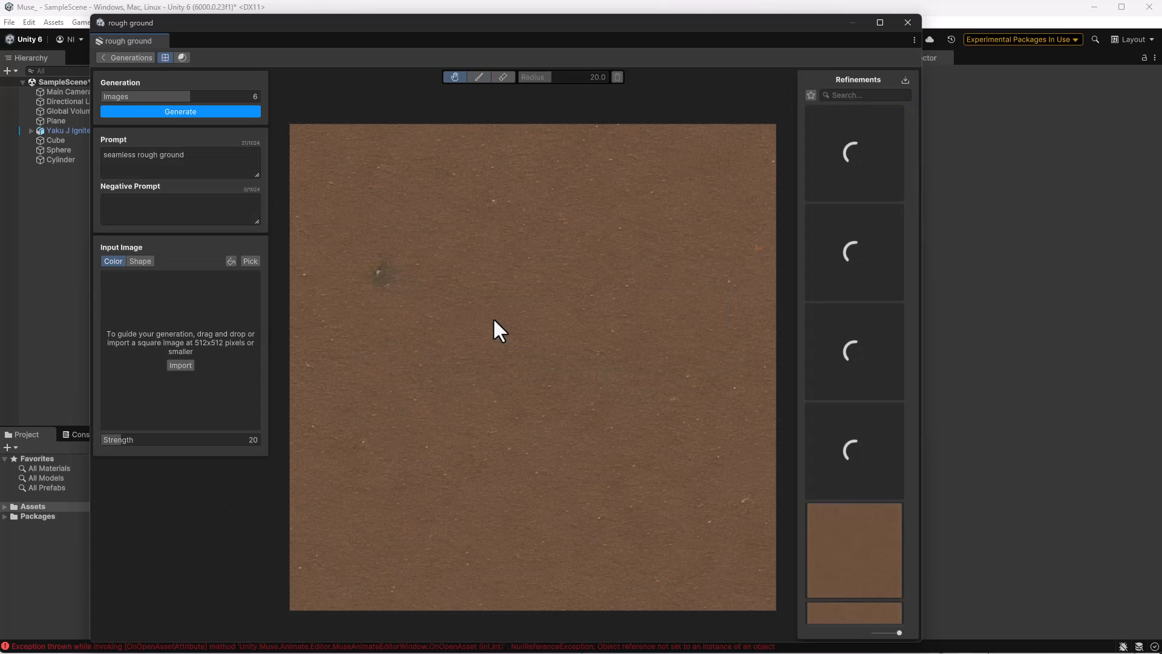
View the chosen rough ground texture as a PBR material and set height -0.7, metallic 2.6 and smoothness 0.5.
left_click(870, 554)
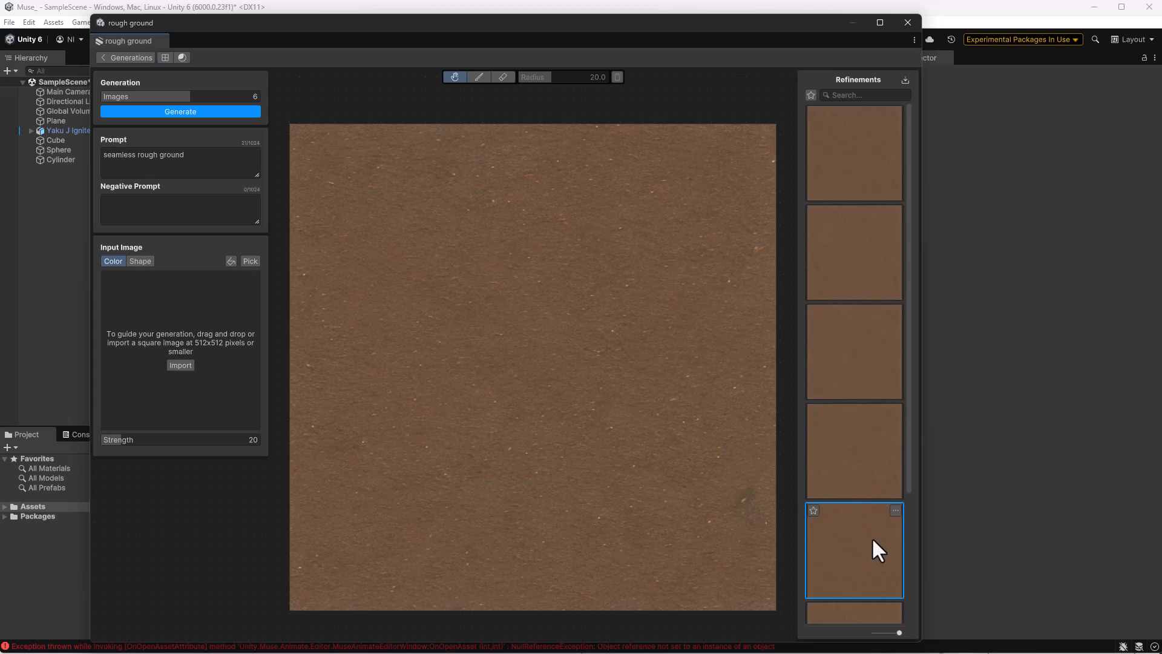
left_click(894, 511)
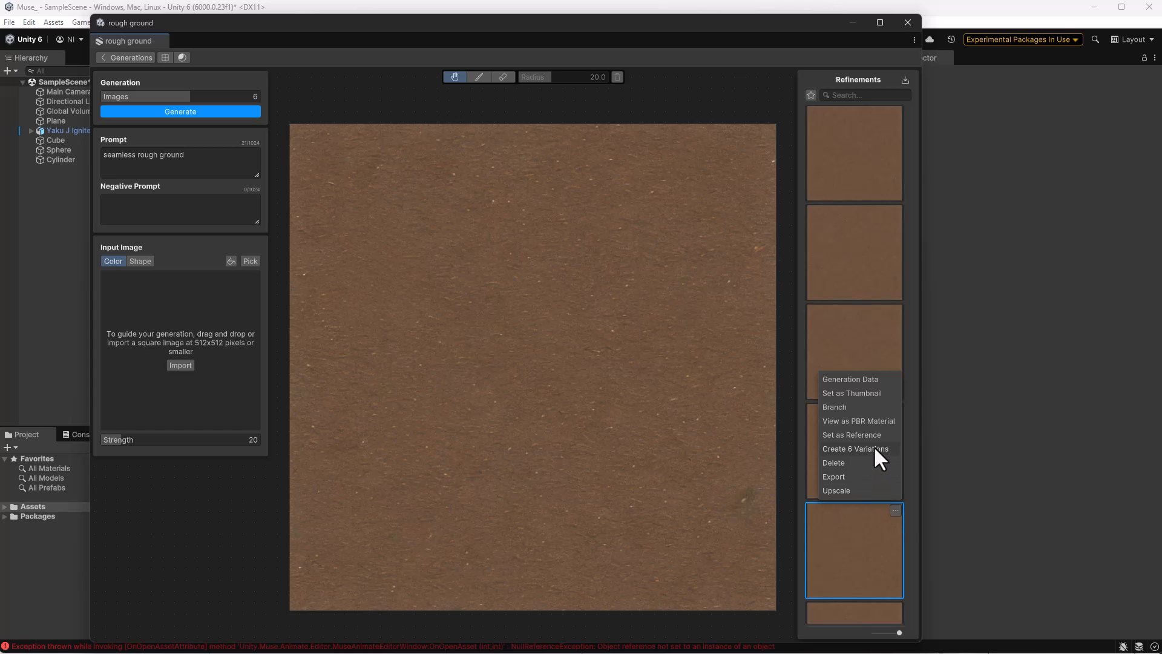
left_click(875, 422)
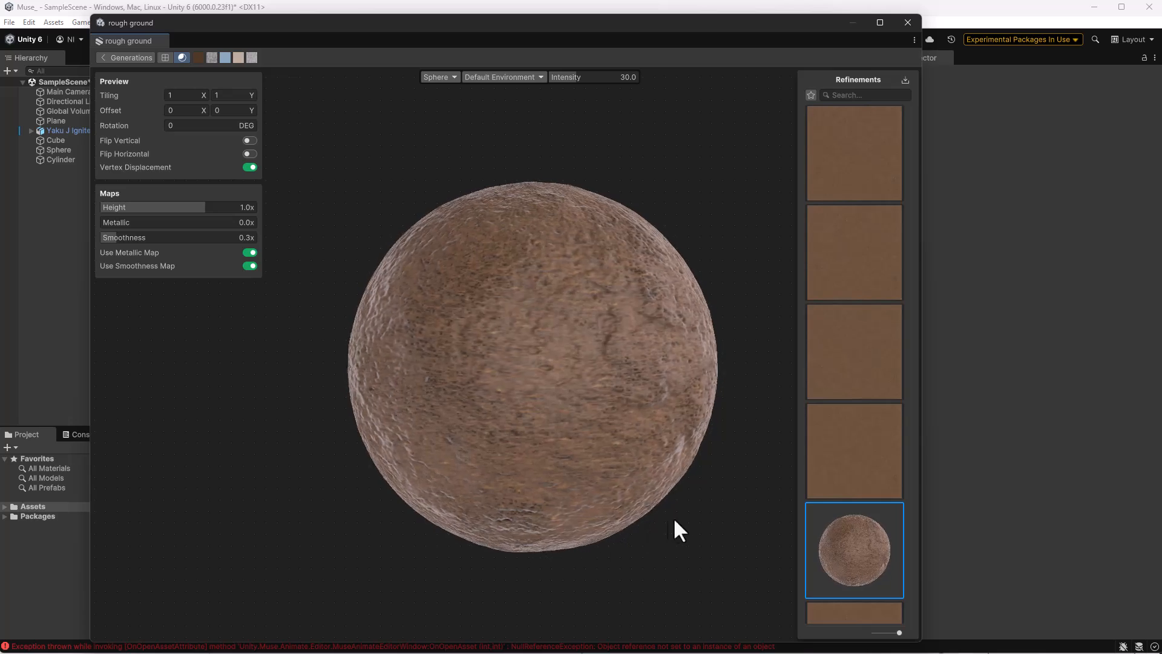
left_click_drag(122, 226, 161, 210)
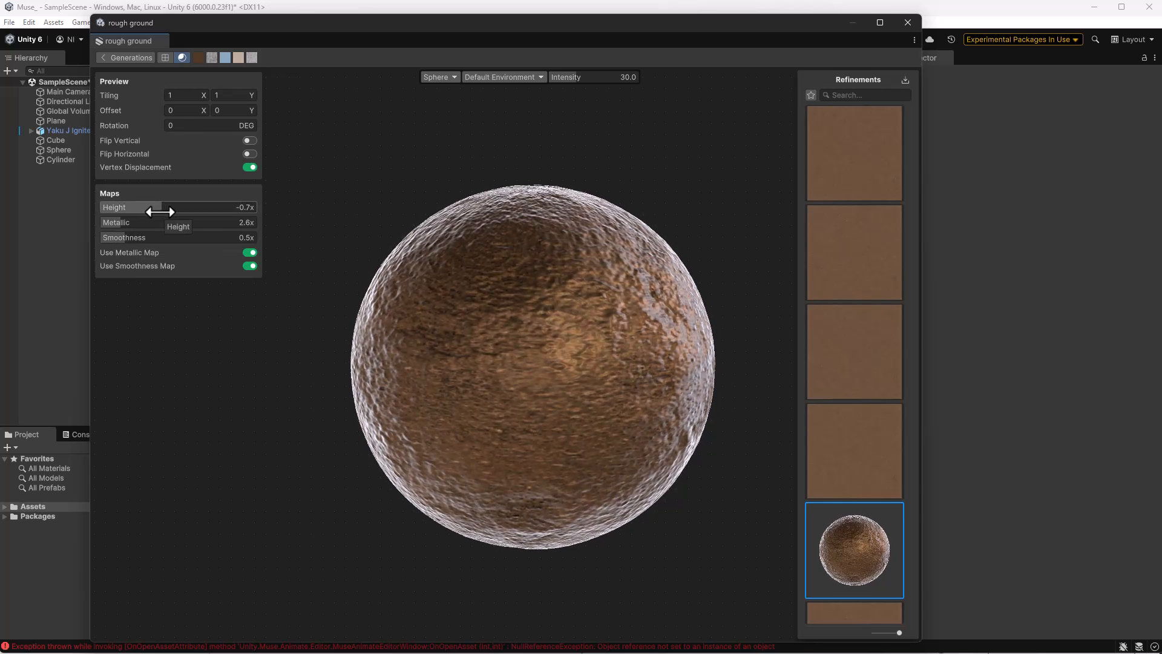
Examine the rough ground material's individual texture maps and return to the PBR material preview.
left_click(199, 58)
left_click(212, 57)
left_click(239, 57)
left_click(225, 58)
left_click(212, 57)
left_click(182, 58)
Export the rough ground material as SeamlessRoughGround.mat to the Assets folder and close the texture generator.
left_click(895, 479)
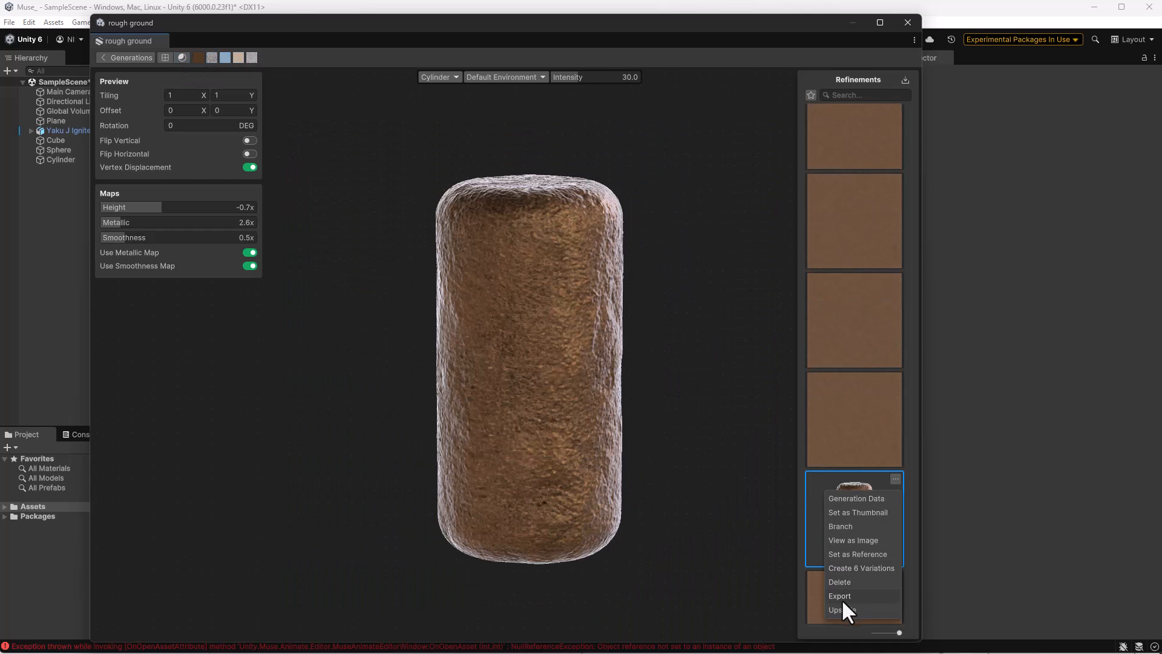
left_click(841, 598)
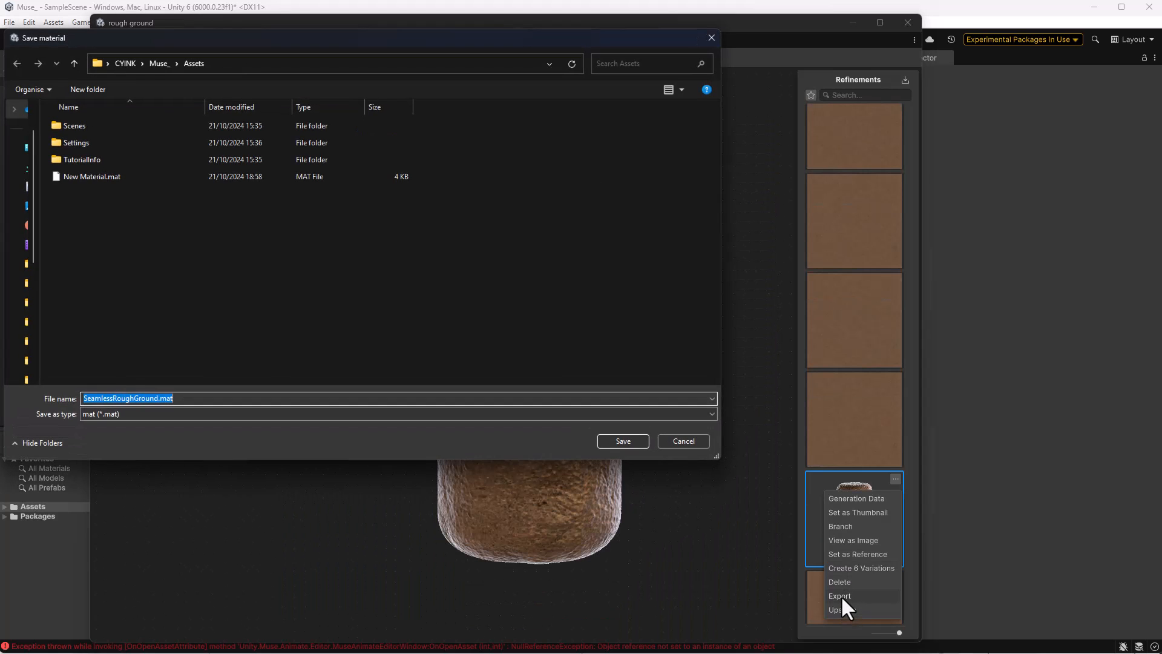
left_click(330, 414)
left_click(331, 414)
left_click(623, 442)
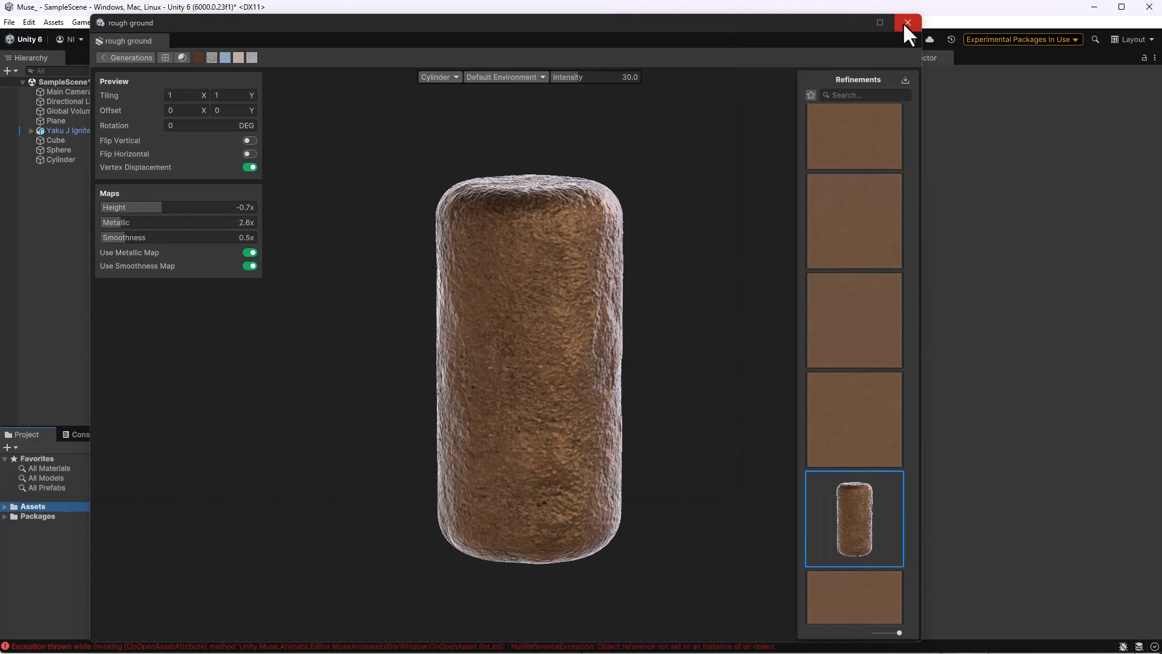
left_click(908, 23)
Apply the SeamlessRoughGround material to the ground plane and set its tiling to X 10 and Y 10.
left_click(763, 566)
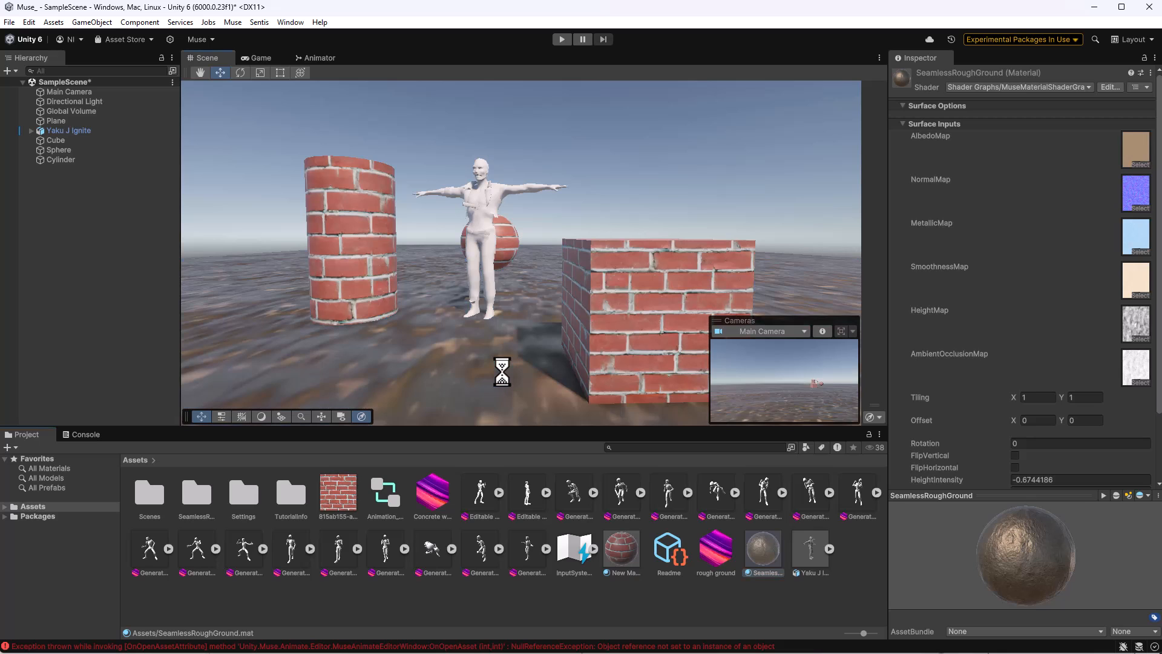
left_click(1038, 398)
type("11")
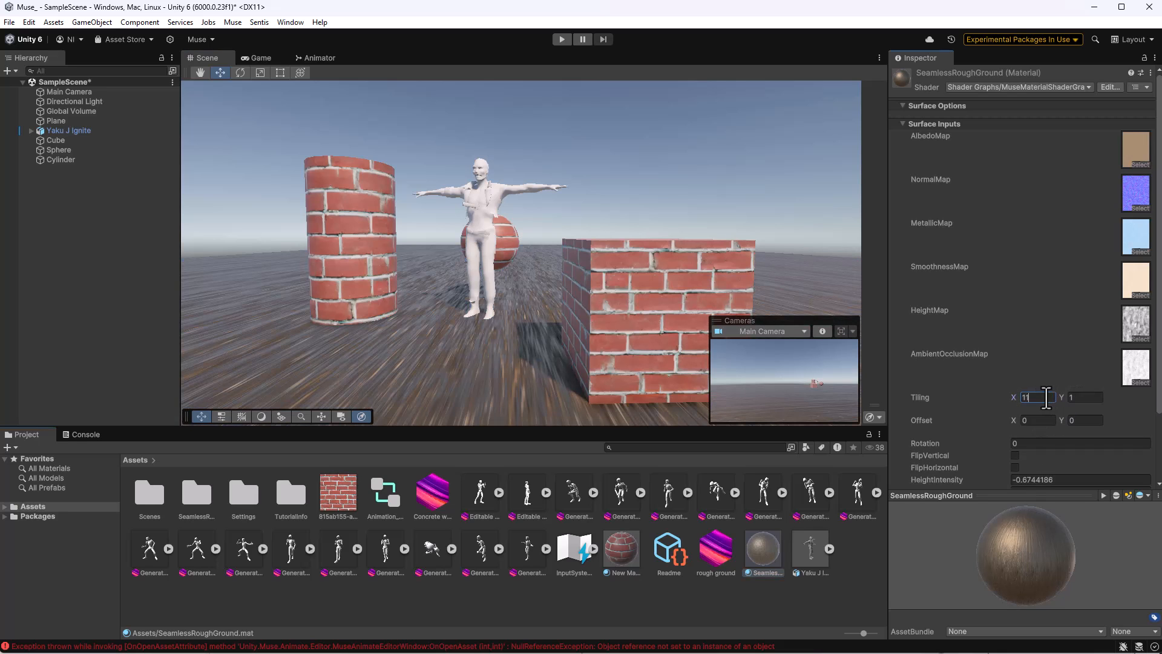
key("BackSpace")
type("0")
left_click(1083, 397)
type("10")
left_click_drag(504, 302, 691, 330, "alt")
Review the SeamlessRoughGround material's surface settings and adjust its MetallicIntensity slightly.
scroll(1048, 349, "down", 3)
scroll(1048, 350, "up", 3)
left_click(903, 106)
scroll(942, 300, "down", 3)
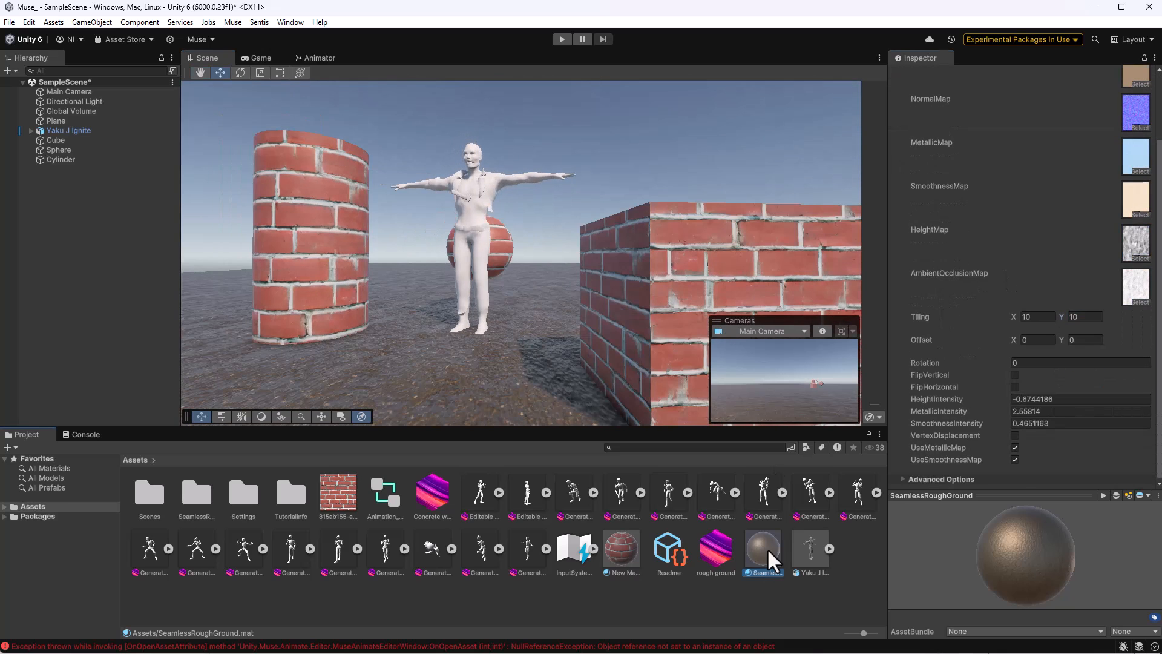
mouse_move(964, 411)
left_mouse_down()
mouse_move(952, 412)
mouse_move(983, 403)
mouse_move(959, 422)
left_mouse_up()
left_click_drag(529, 264, 234, 194, "alt")
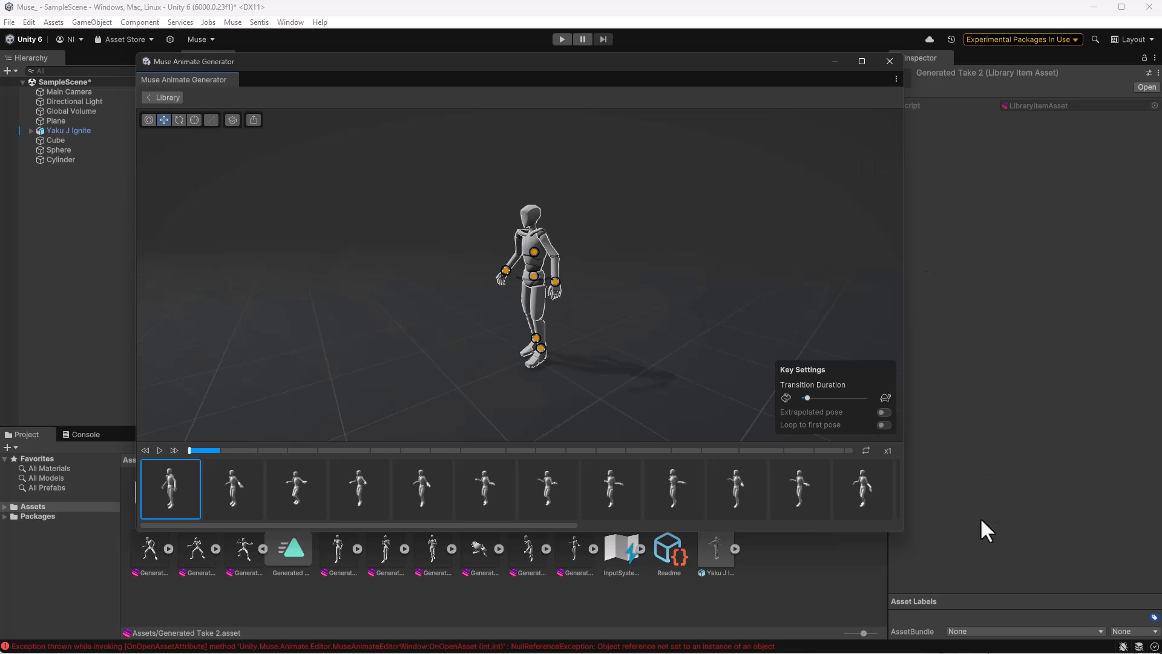
Enlarge the Muse Animate Generator window and select the second key pose of Generated Take 2 for editing.
left_click_drag(903, 535, 1120, 628)
scroll(721, 295, "up", 3)
scroll(708, 288, "down", 1)
left_click(148, 119)
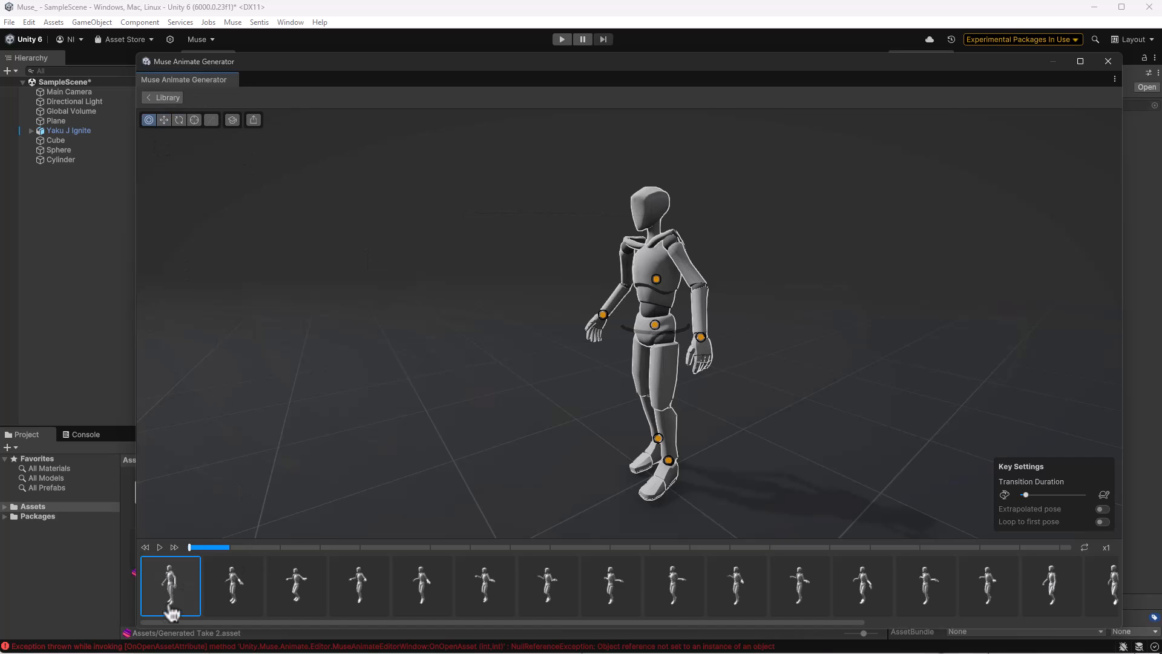
left_click_drag(462, 212, 472, 152)
left_click(230, 591)
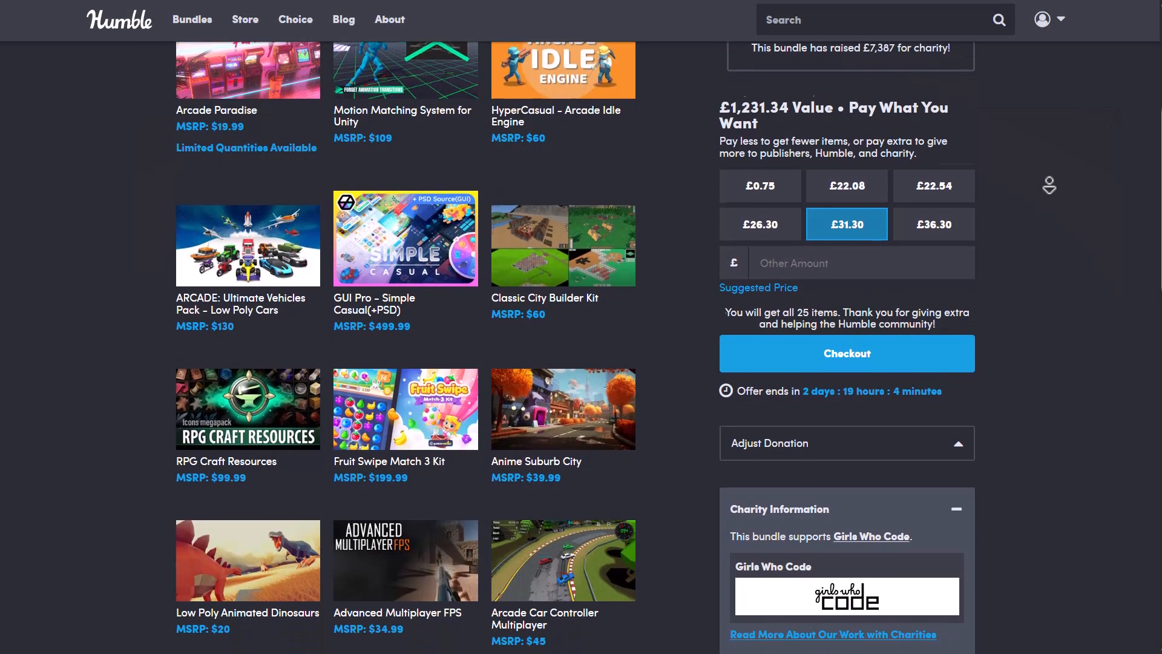
Switch to the Humble Bundle site and look through the Arcade Paradise, Concept Art in Unreal Engine and 3D Sculpting & Character Mastery bundles.
scroll(575, 348, "down", 5)
scroll(1049, 185, "down", 6)
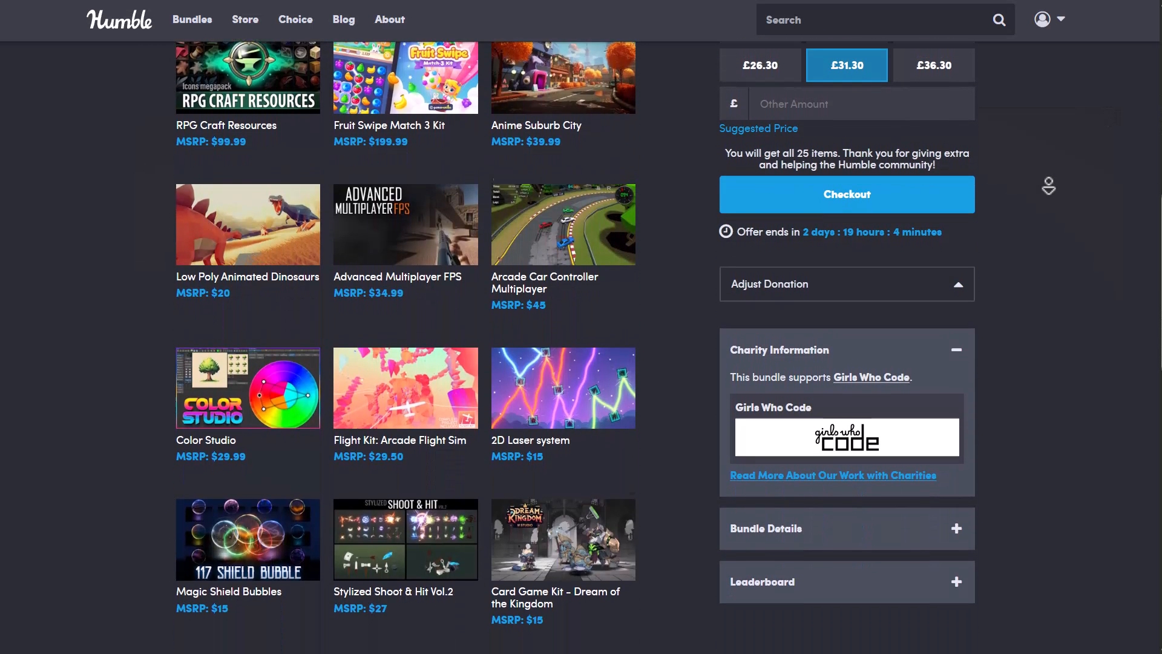
scroll(1053, 363, "down", 4)
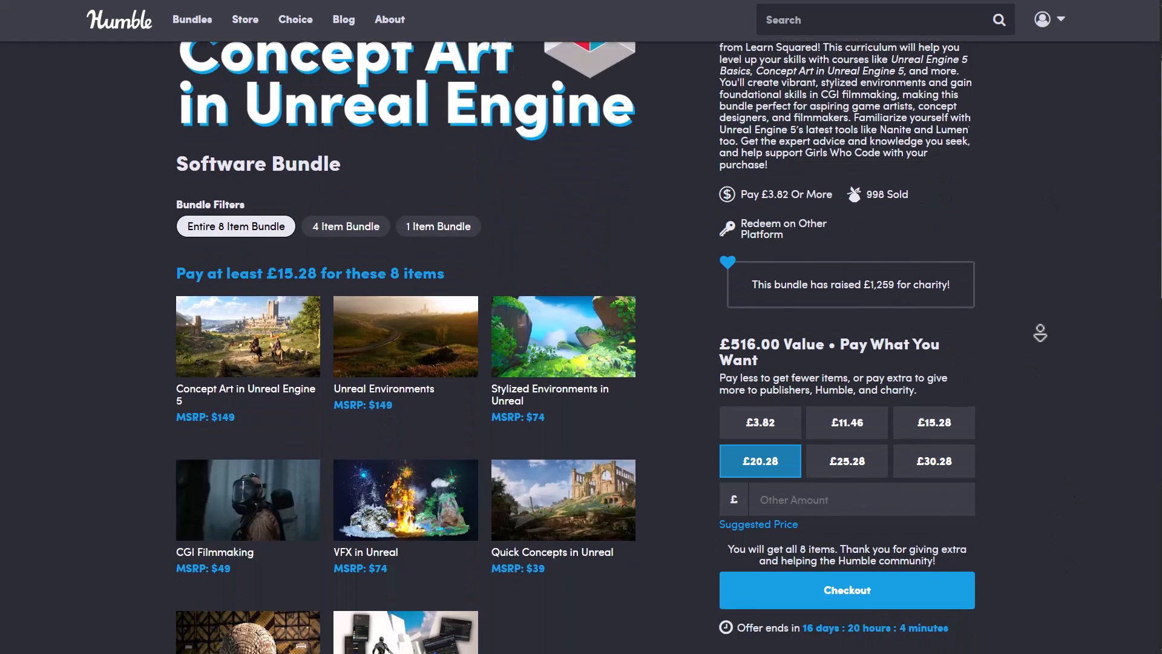
scroll(1044, 333, "down", 3)
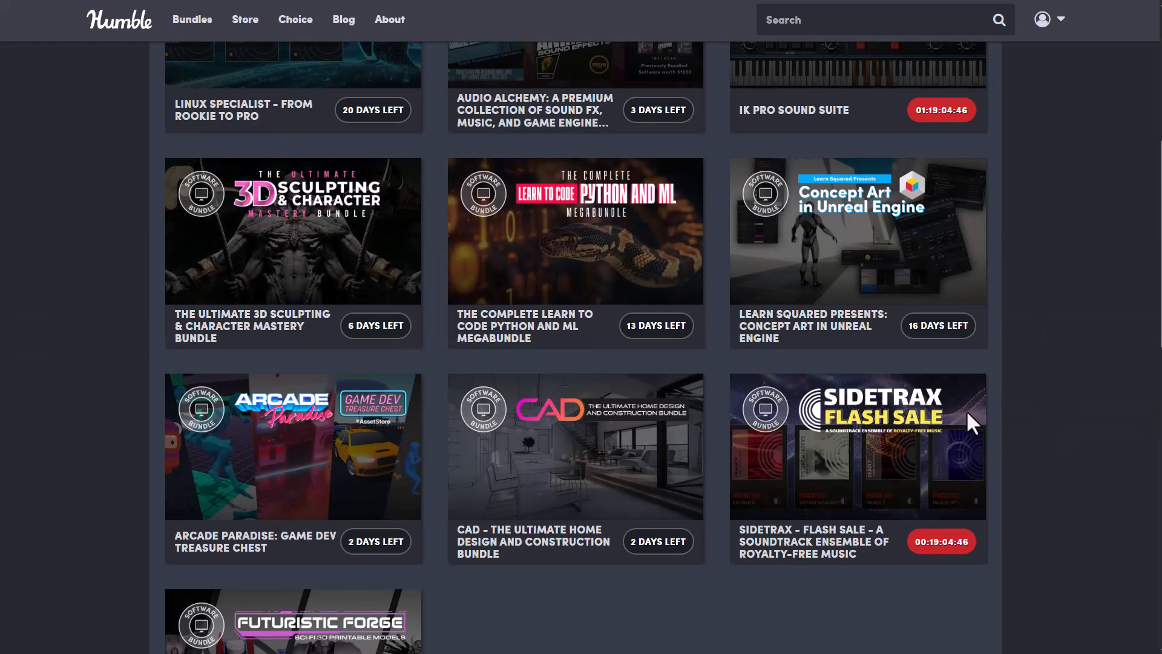
left_click(328, 433)
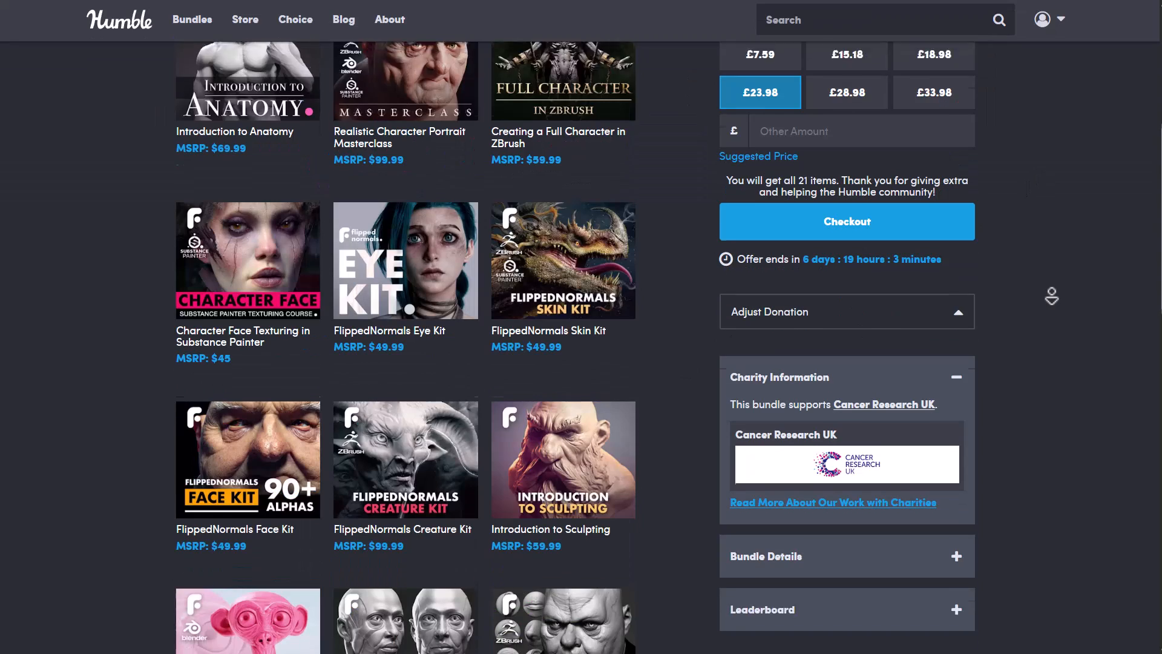
scroll(1052, 295, "down", 3)
scroll(1052, 296, "down", 7)
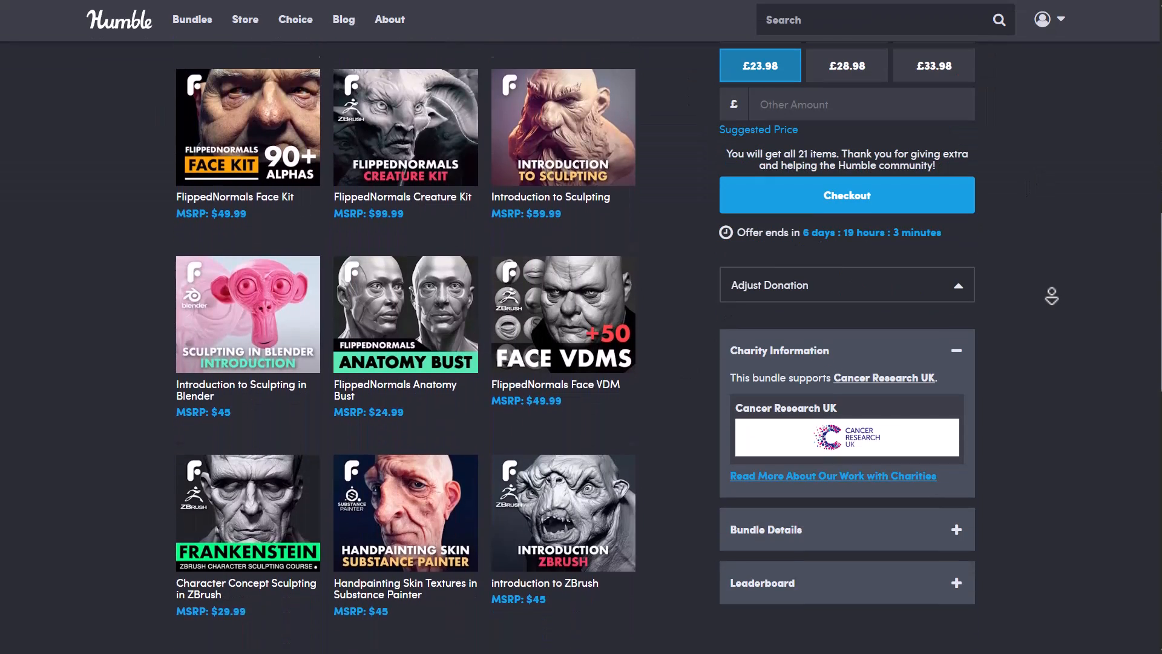
scroll(1052, 295, "down", 3)
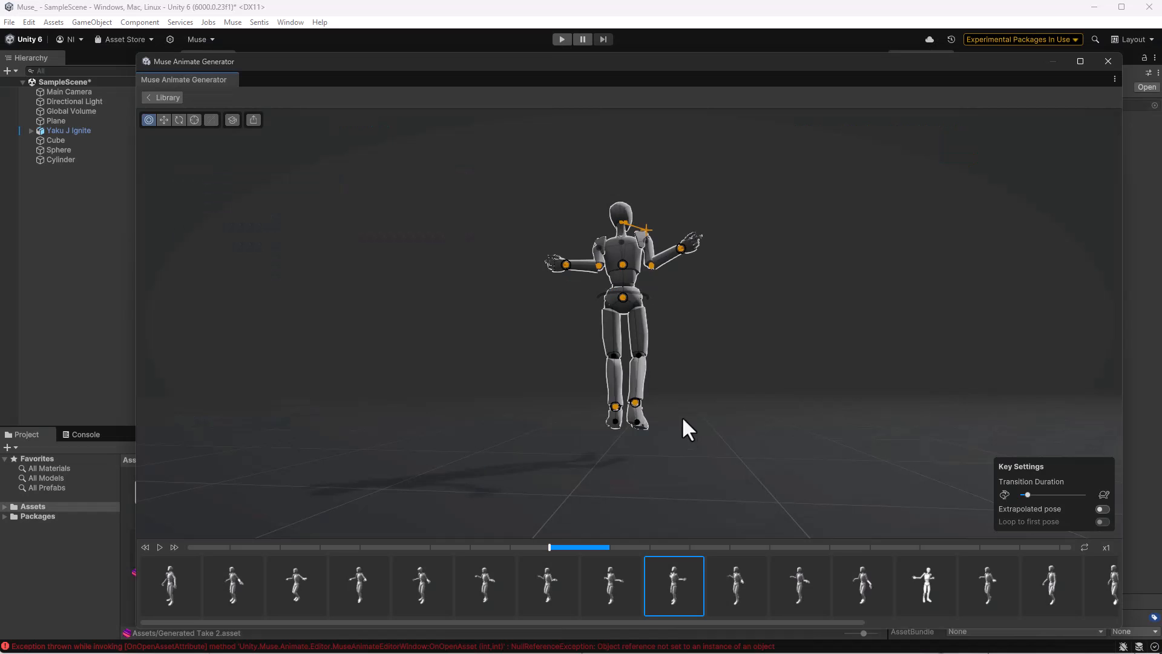
Select an ankle control point on the ninth key pose in the Muse Animate Generator and rotate the foot with the Rotate tool.
left_click(635, 403)
right_click_drag(737, 421, 455, 275)
left_click(195, 120)
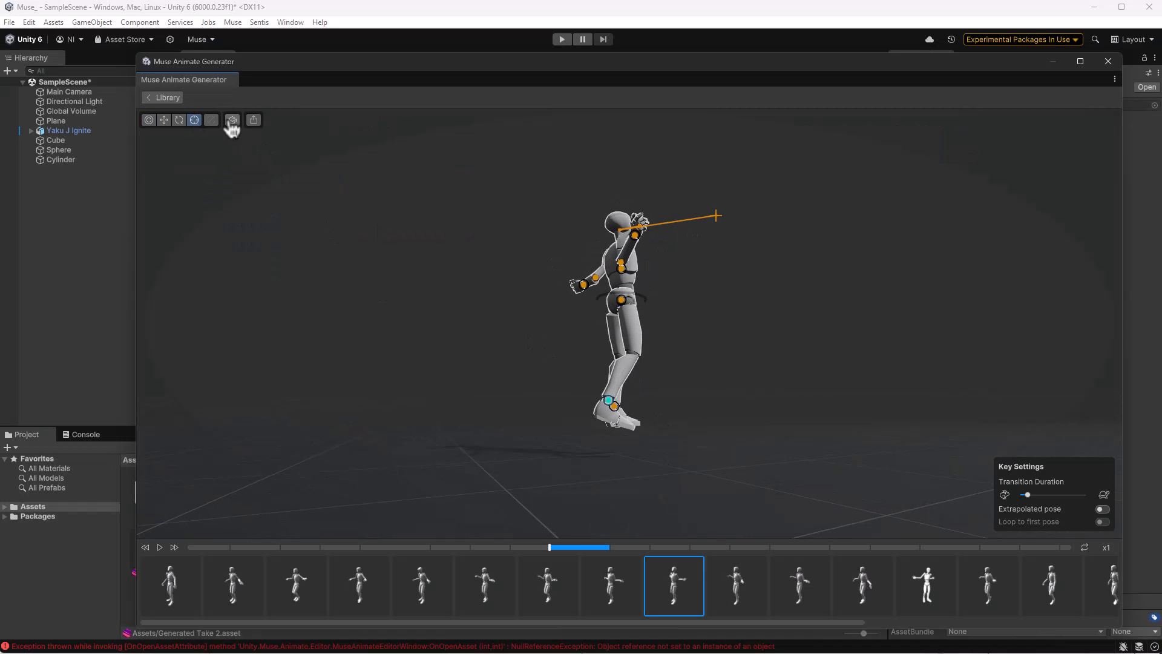
left_click(179, 120)
left_click_drag(627, 398, 615, 445)
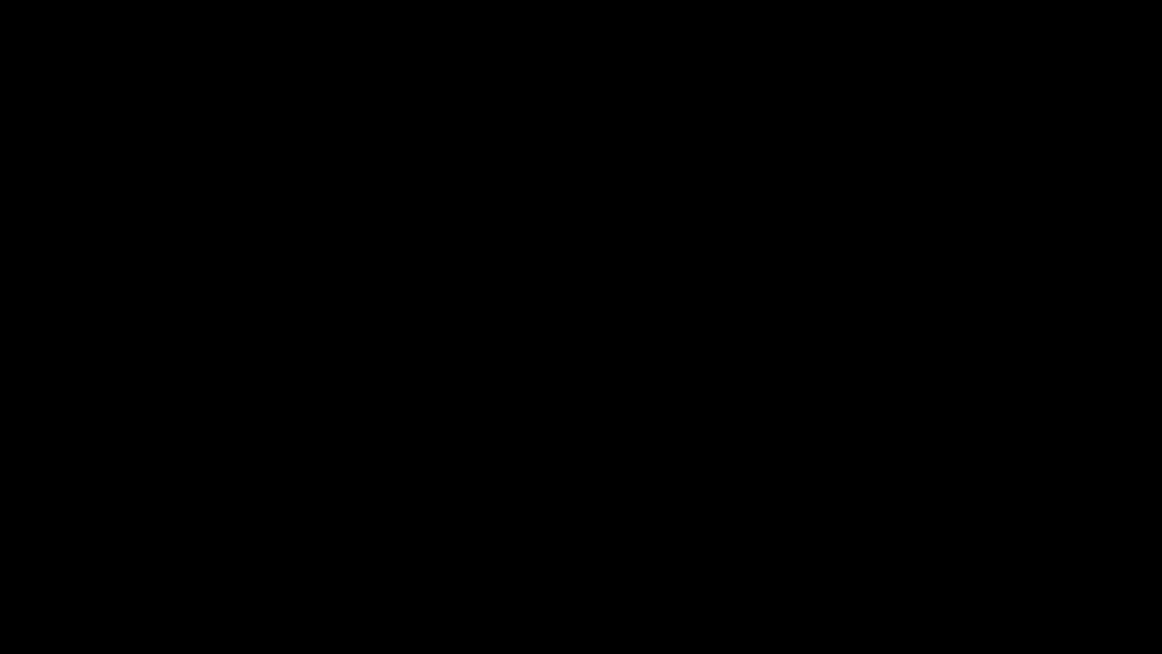